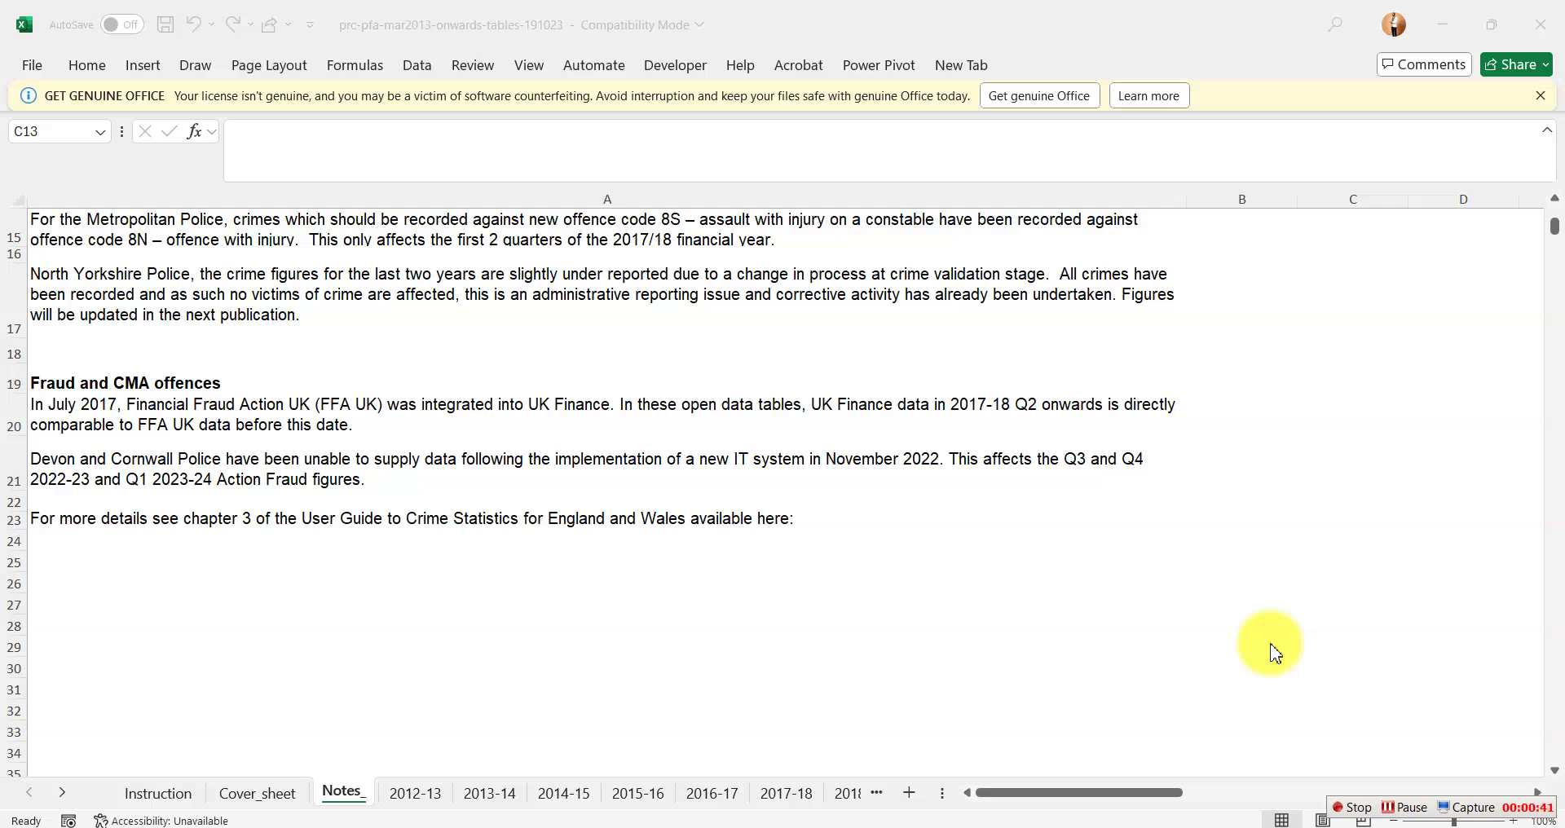
# - On the 2016-17 sheet, copy the headers Financial Quarter through Number of Offences and paste them one column earlier, starting at B1
pyautogui.click(710, 801)
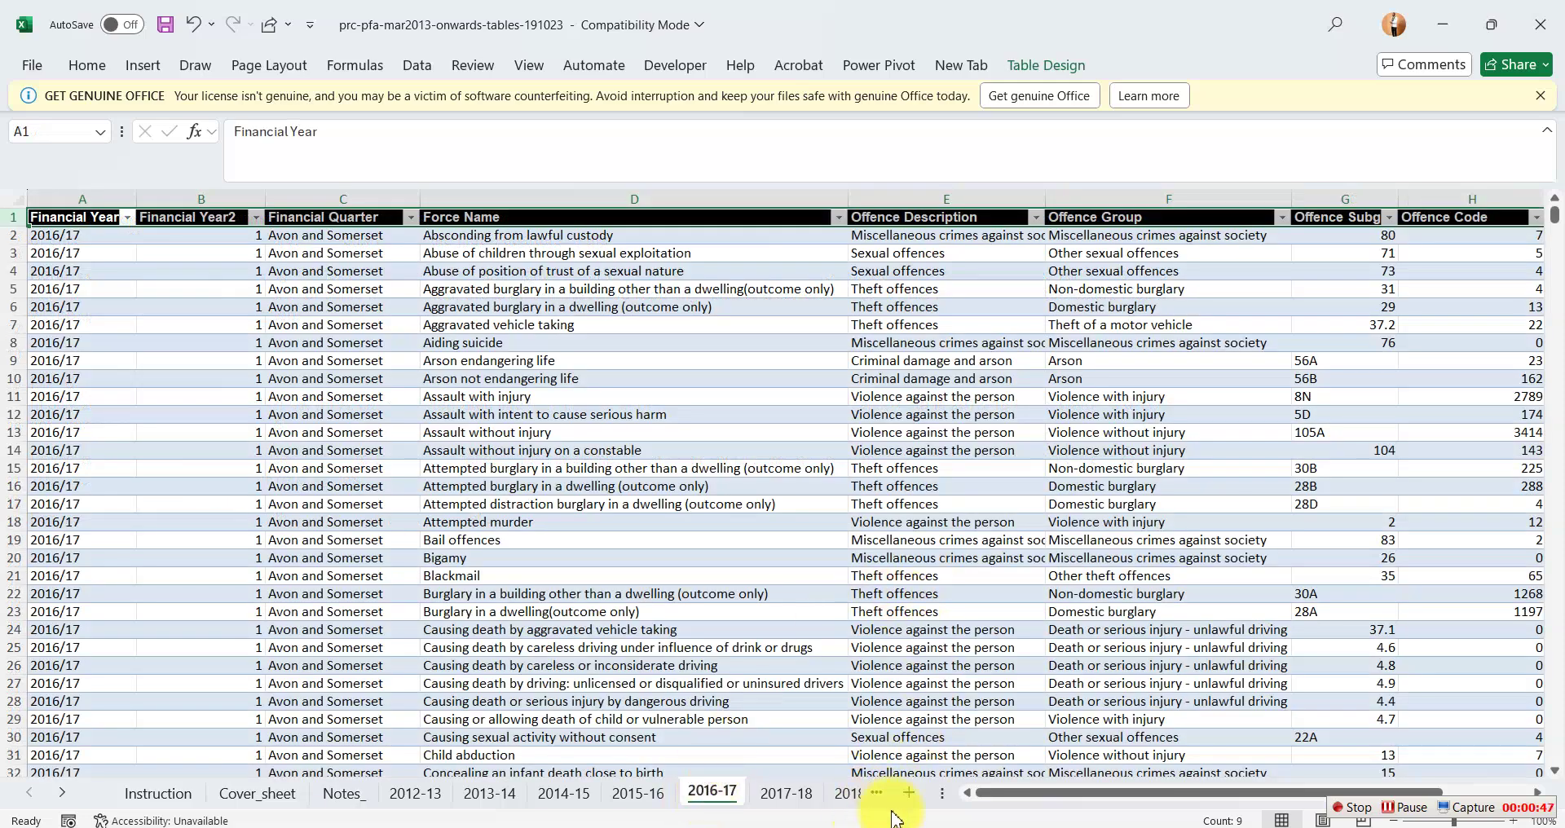
pyautogui.moveTo(1011, 805); pyautogui.dragTo(1232, 803)
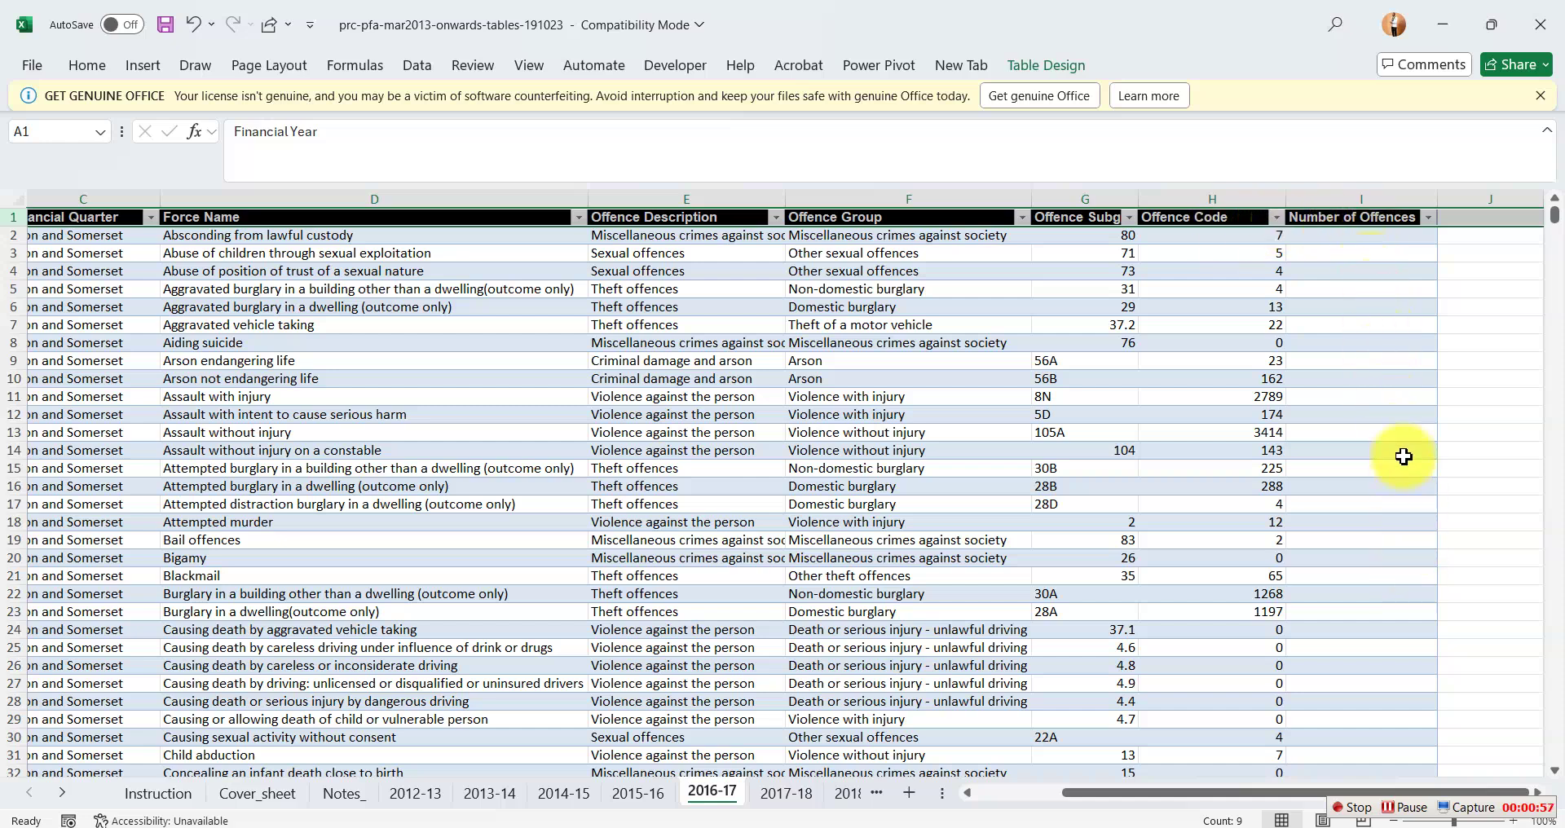
pyautogui.moveTo(1060, 798); pyautogui.dragTo(876, 796)
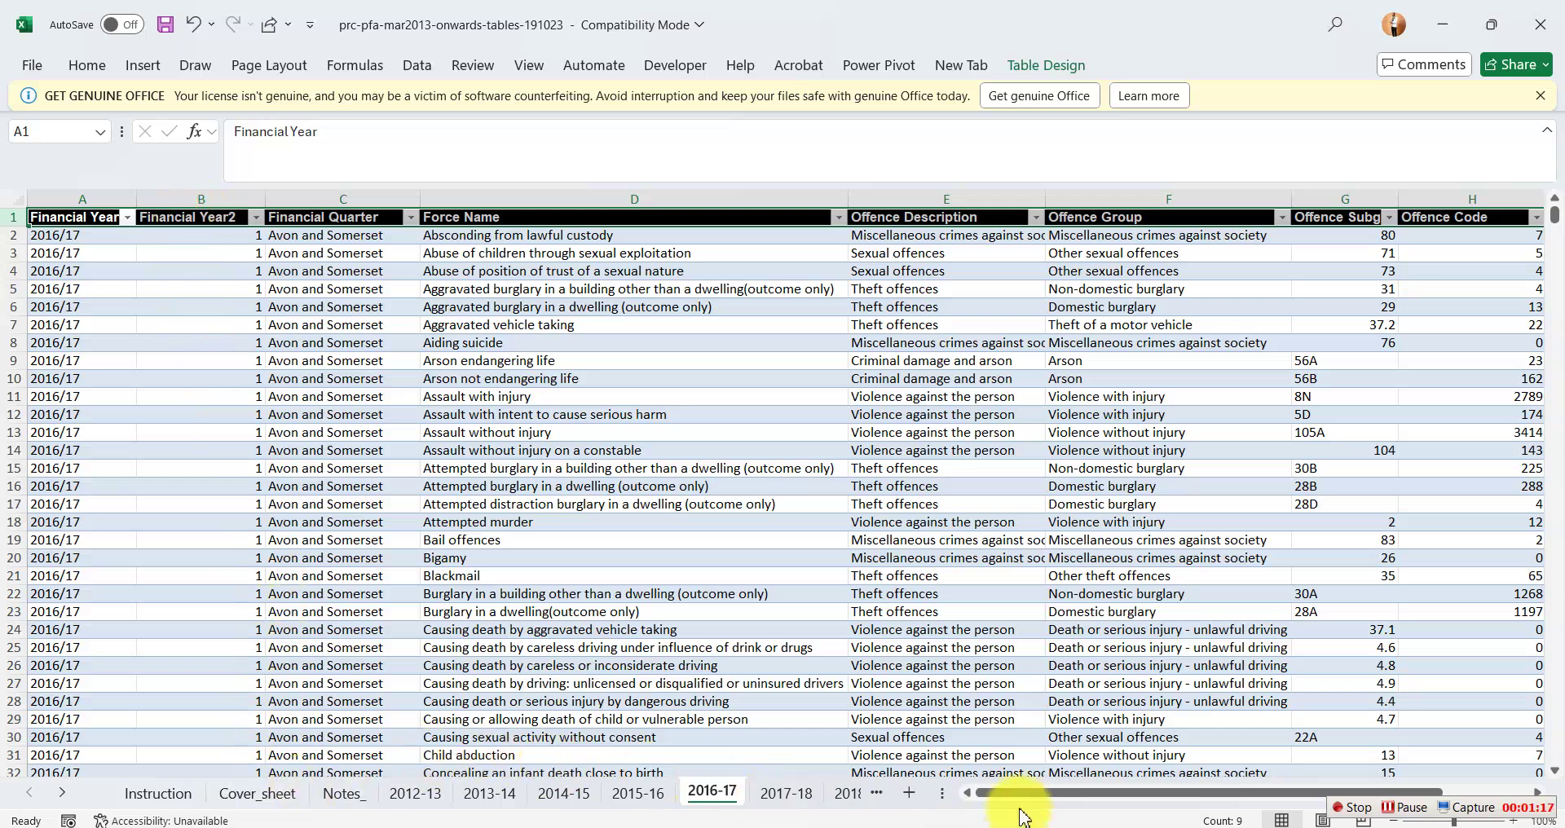
pyautogui.moveTo(1014, 796); pyautogui.dragTo(913, 804)
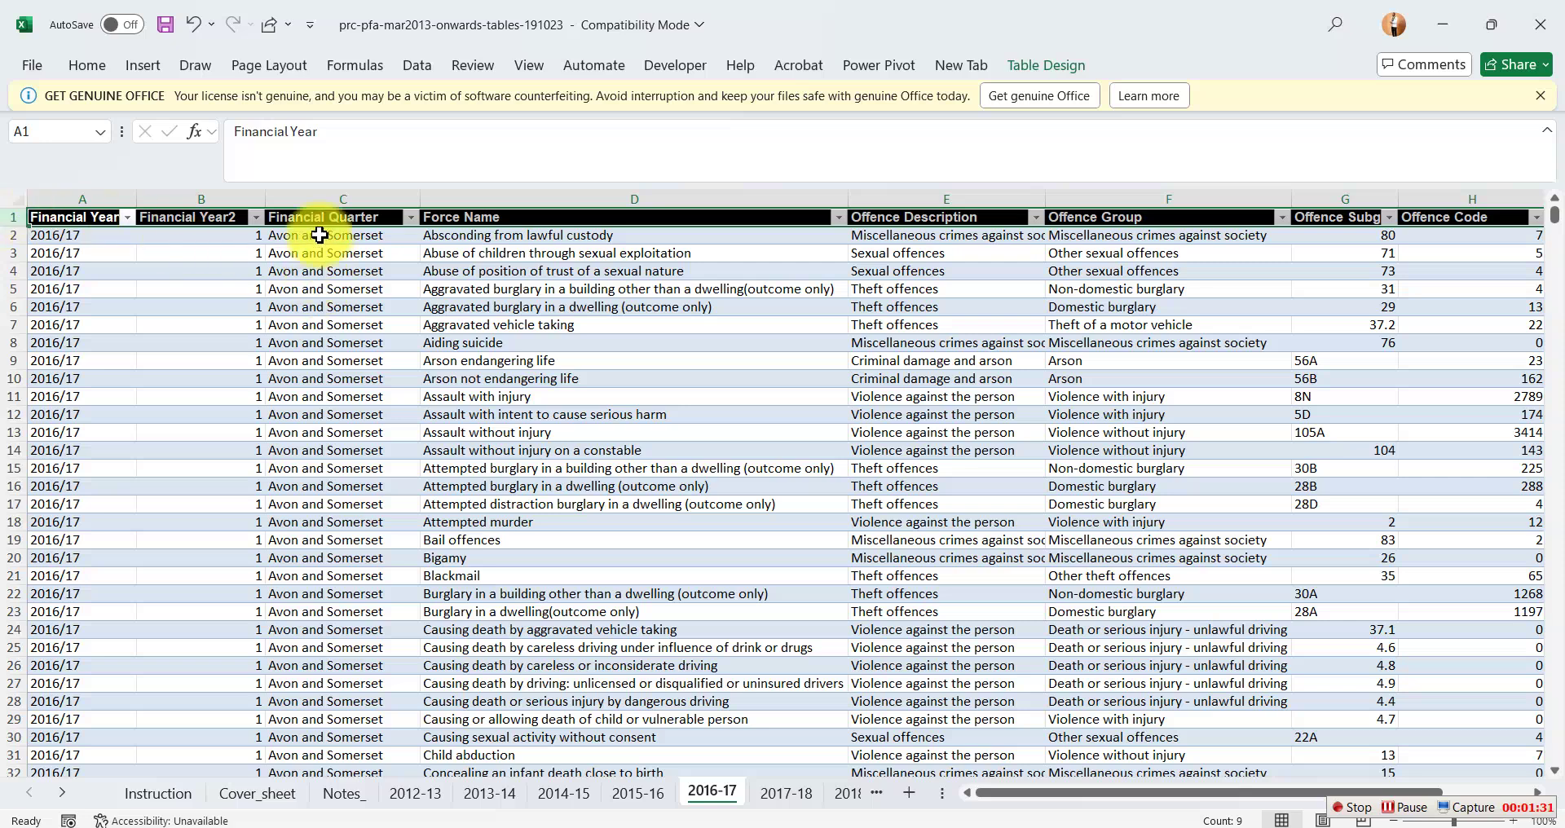
pyautogui.moveTo(286, 218); pyautogui.dragTo(1380, 200)
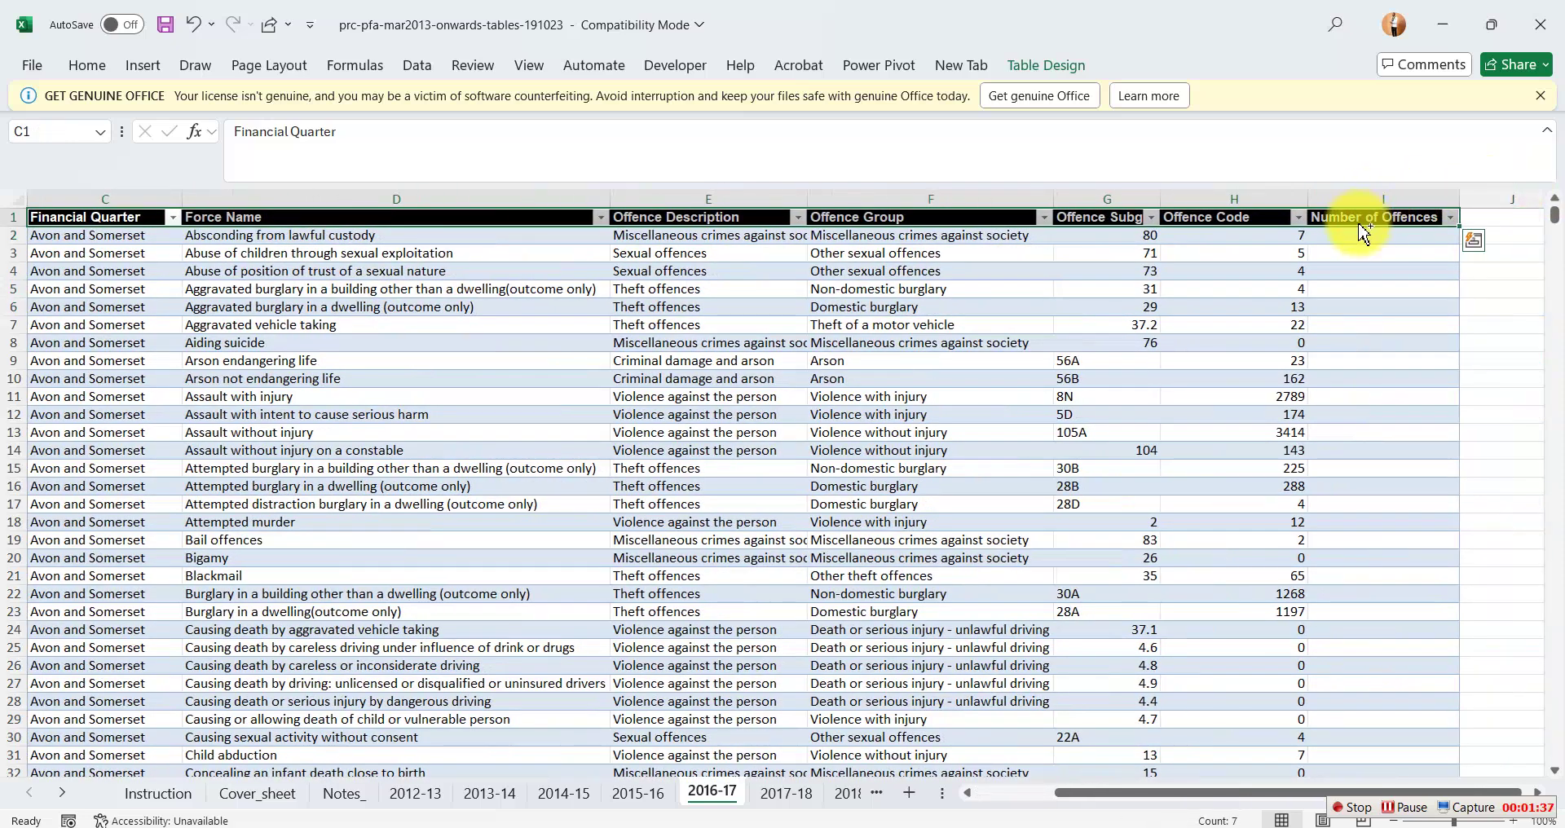
pyautogui.hotkey('ctrl', 'c')
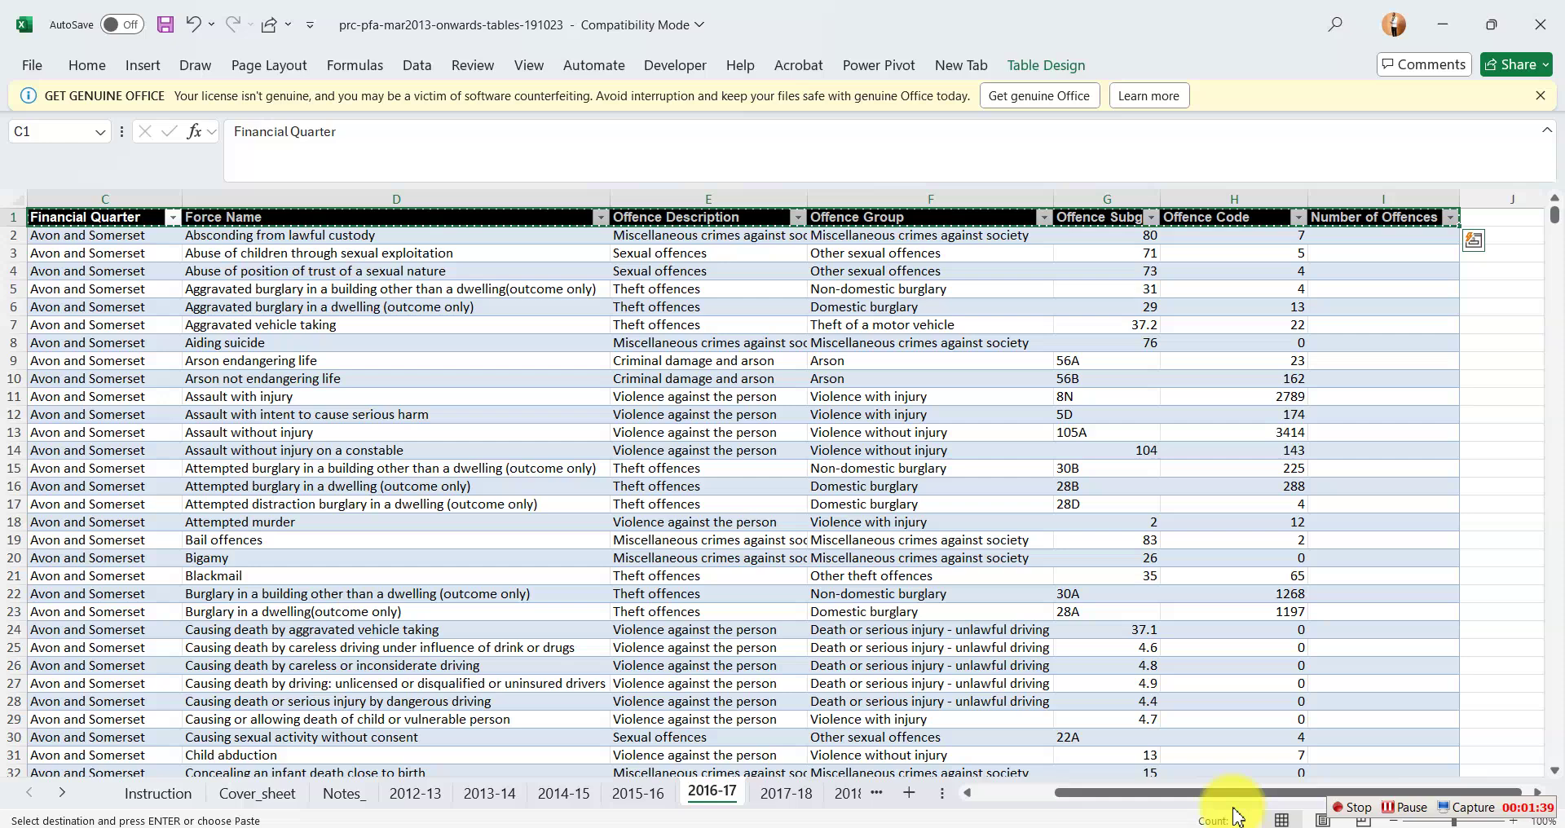
pyautogui.moveTo(1240, 806); pyautogui.dragTo(1029, 796)
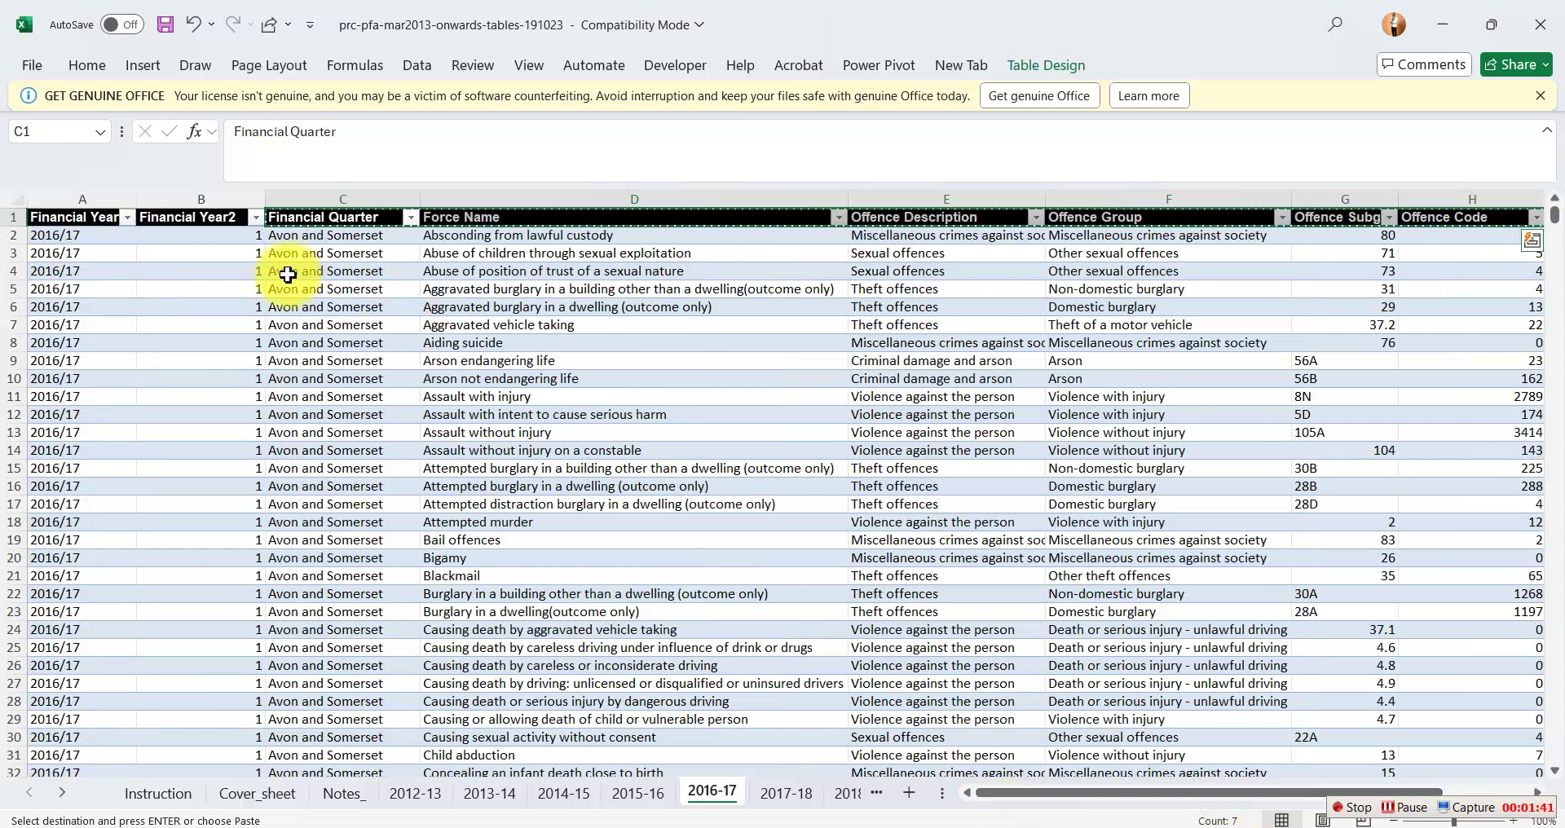
pyautogui.click(173, 218)
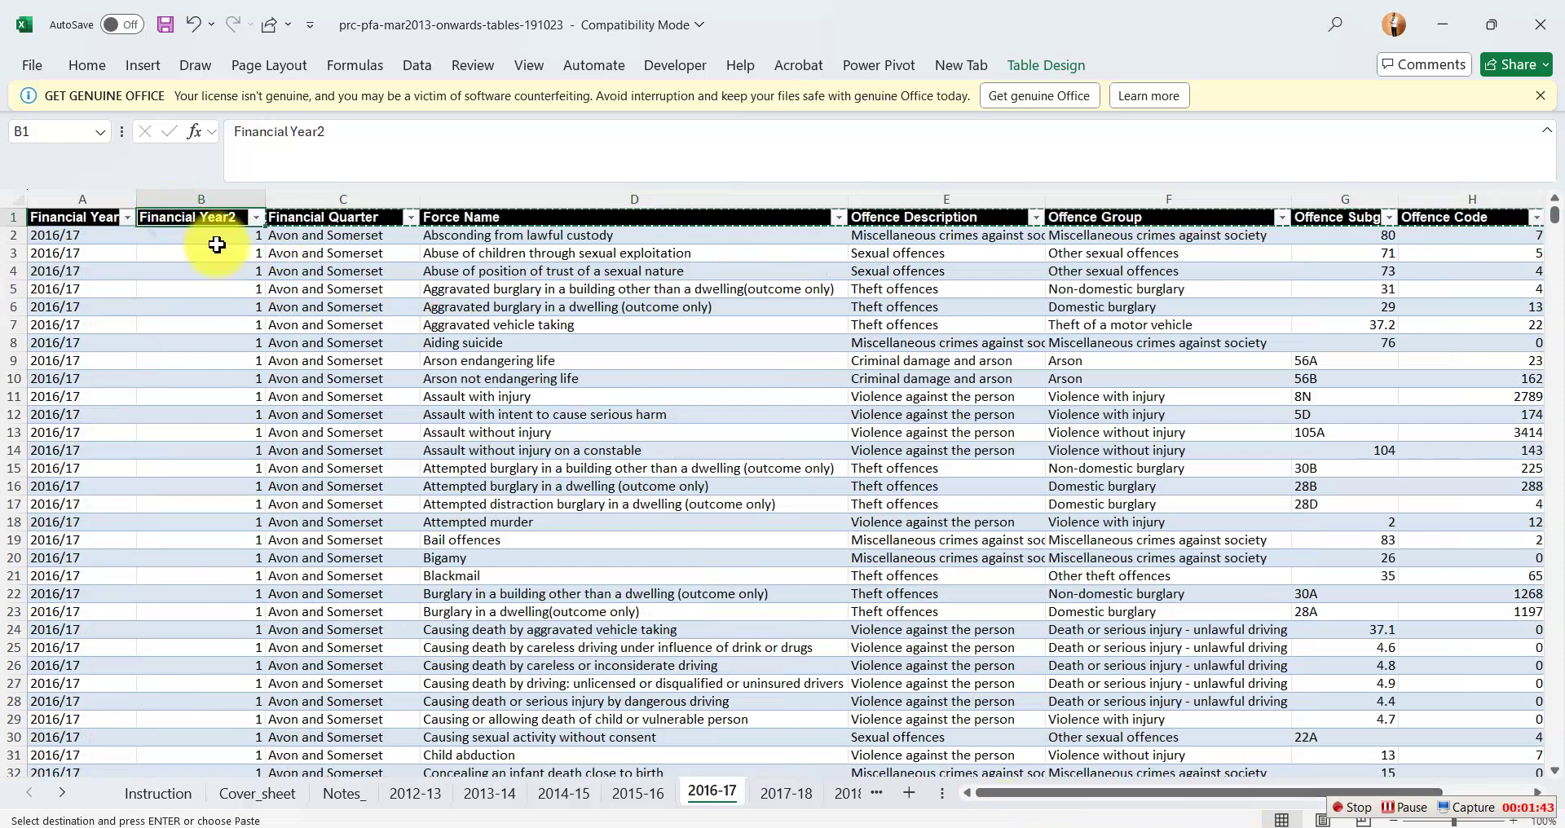
pyautogui.press('Return')
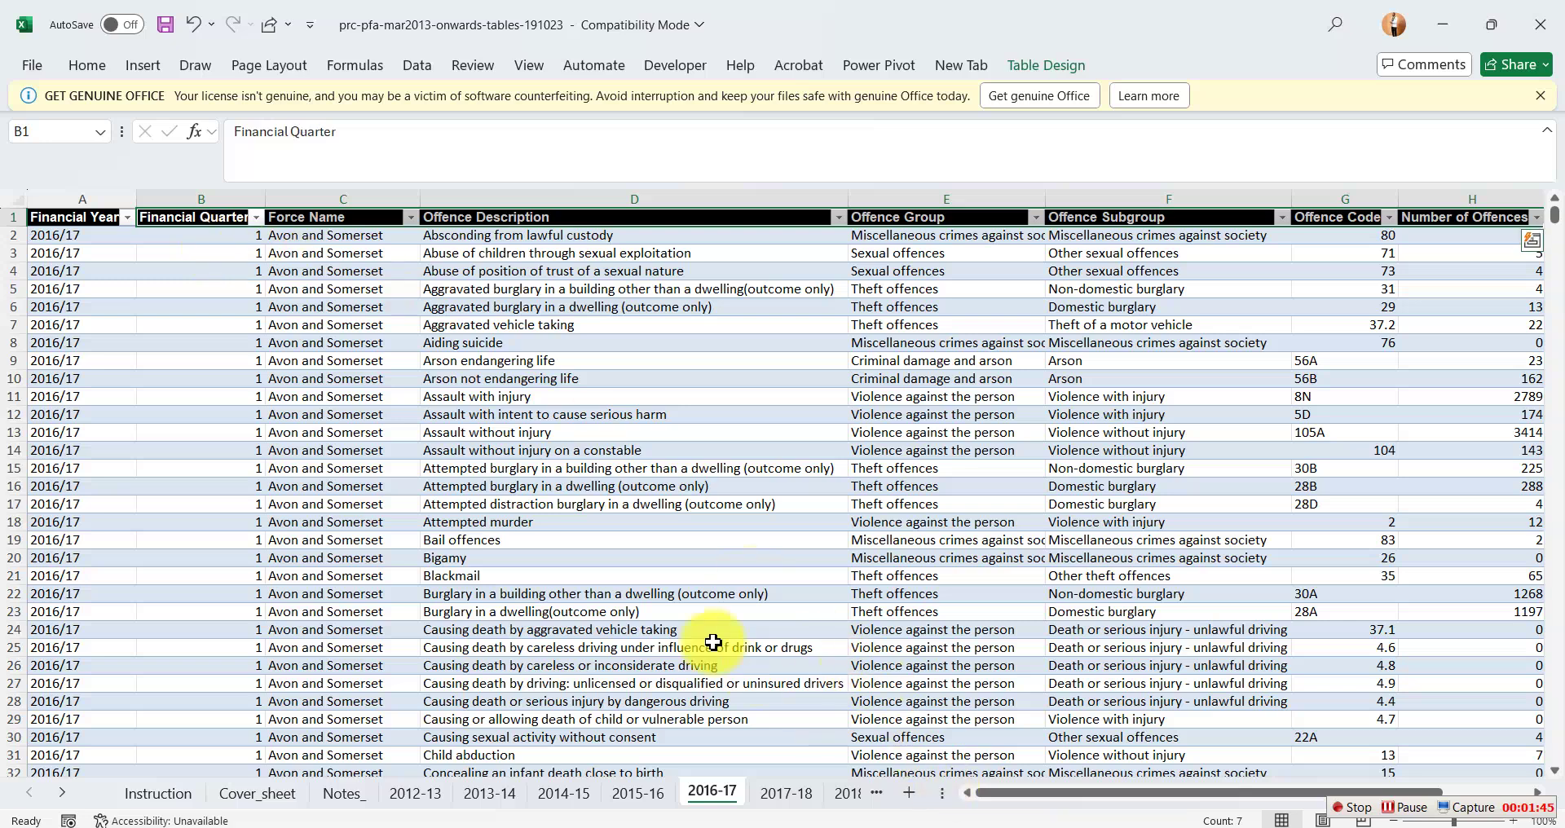
# - Delete the surplus empty column I after Number of Offences on the 2016-17 sheet
pyautogui.moveTo(1109, 803); pyautogui.dragTo(1194, 804)
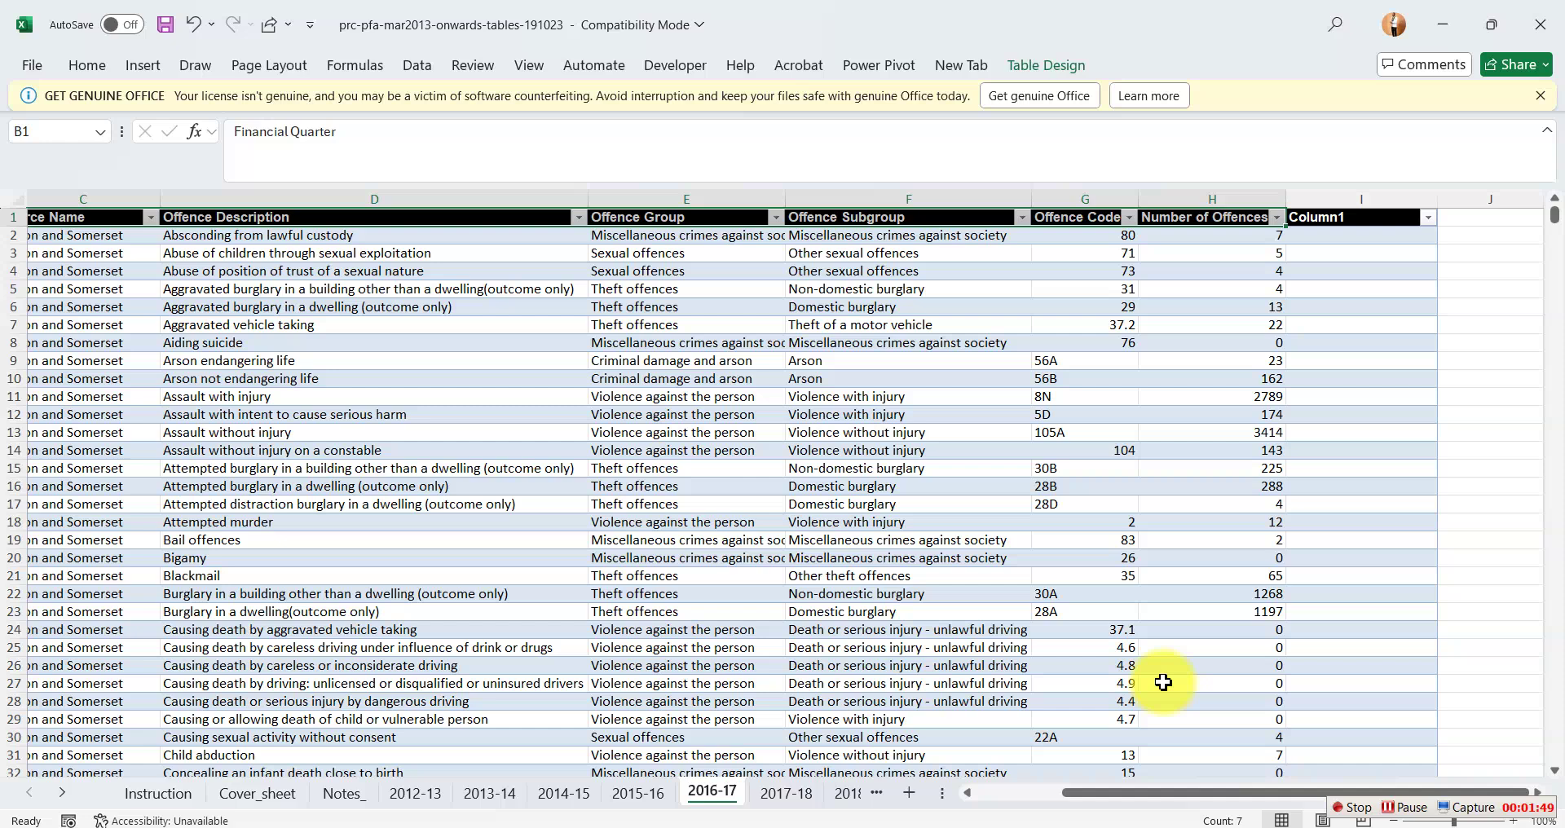
pyautogui.click(1361, 199)
pyautogui.rightClick(1370, 199)
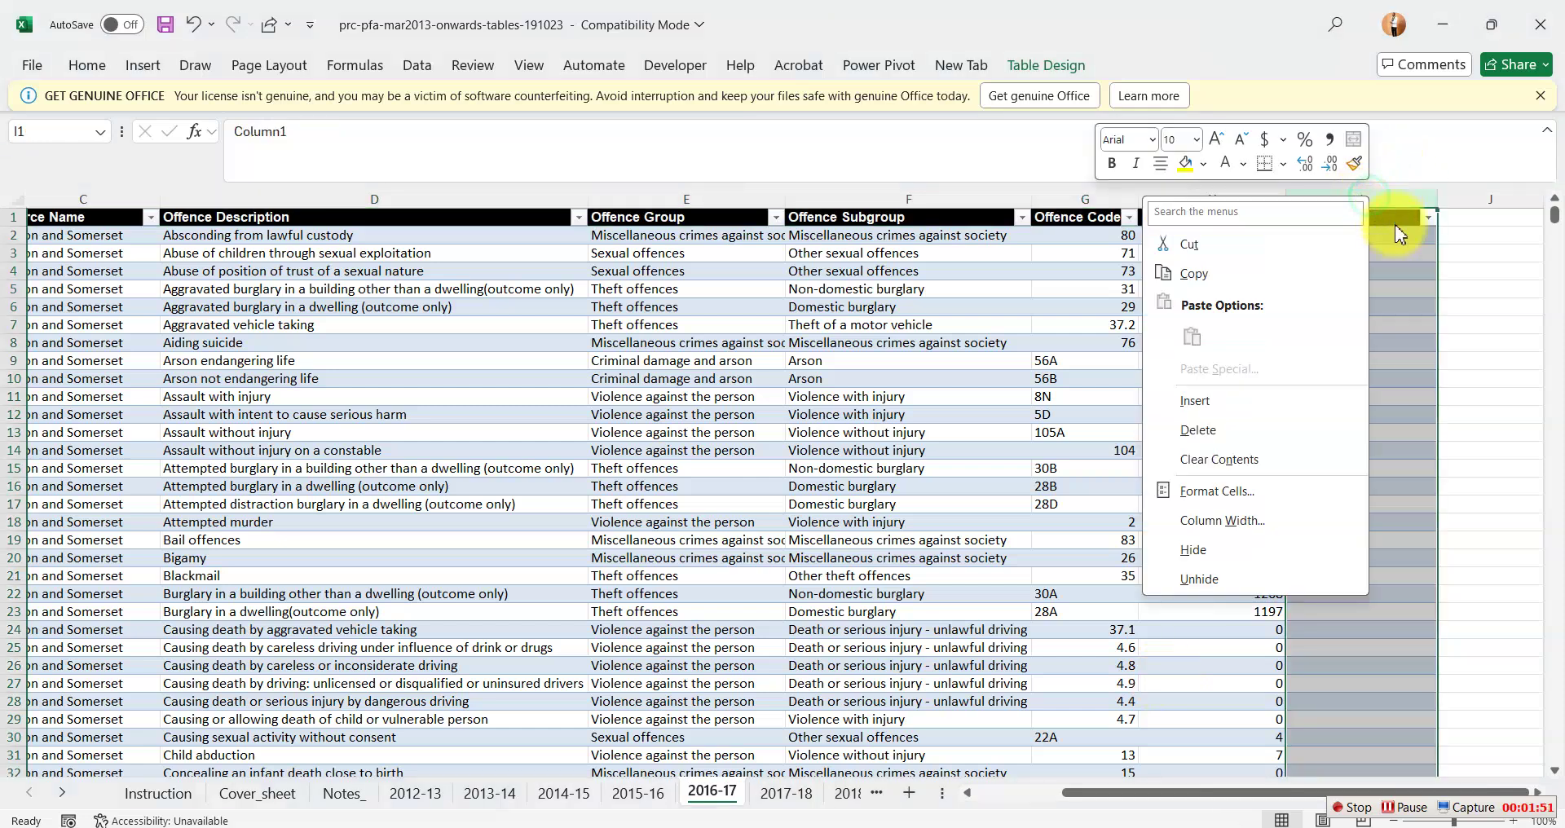
pyautogui.click(1198, 429)
pyautogui.click(1443, 396)
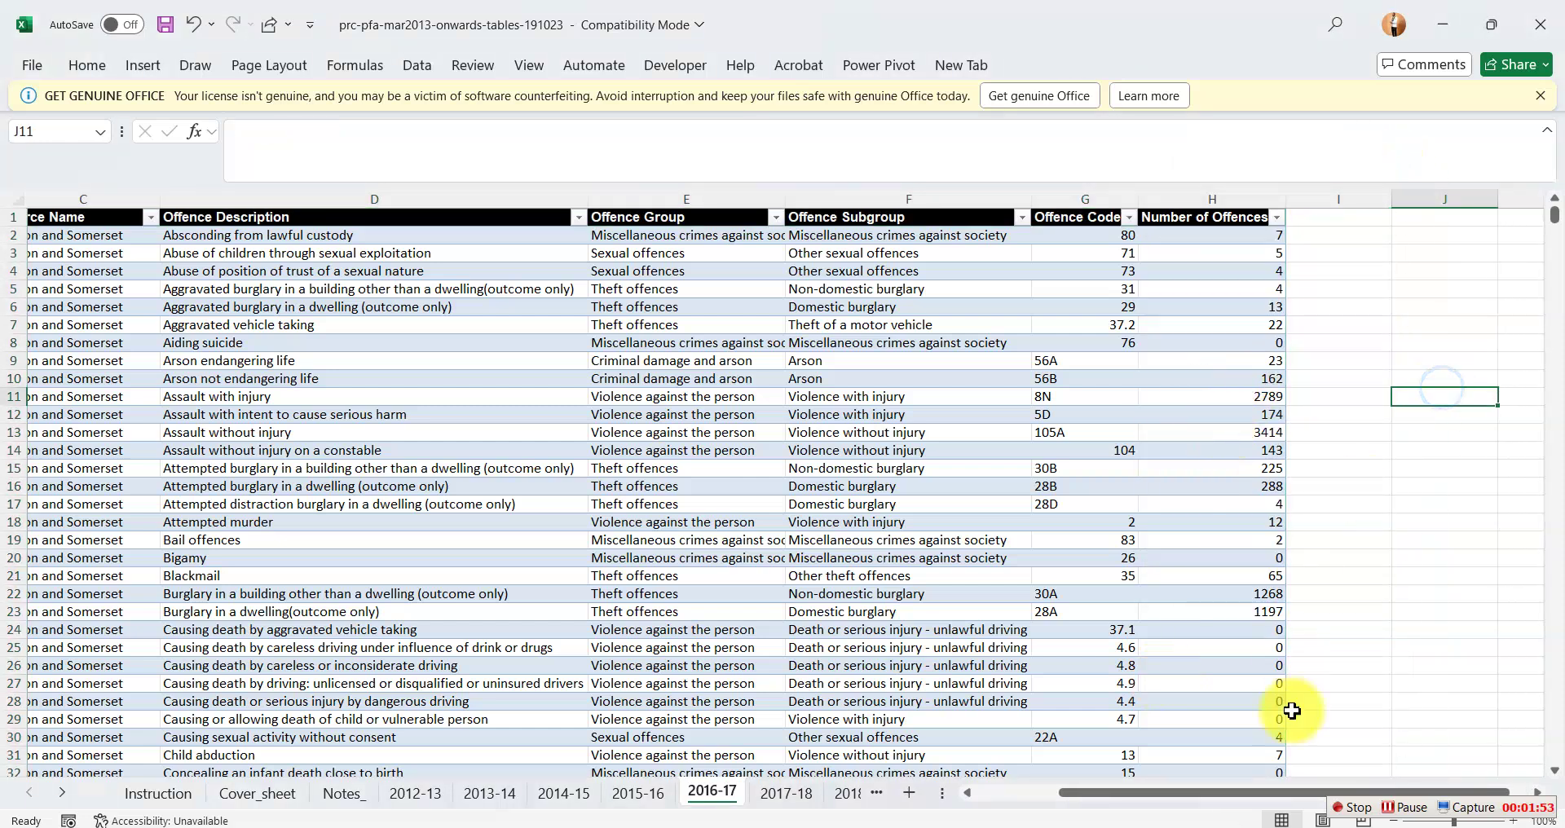
pyautogui.moveTo(1139, 796); pyautogui.dragTo(913, 797)
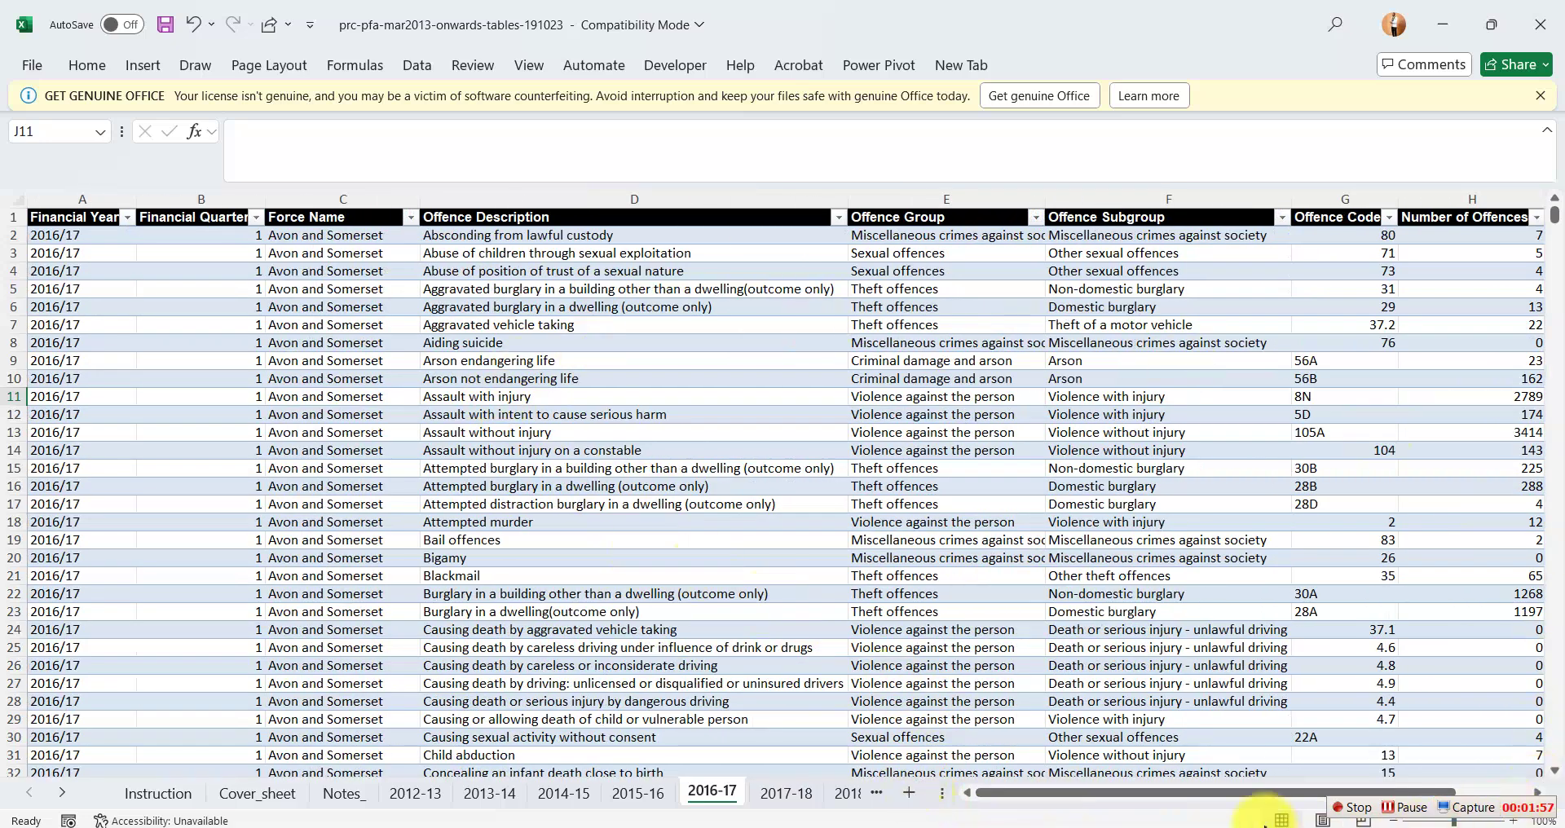
pyautogui.moveTo(1180, 799); pyautogui.dragTo(1390, 802)
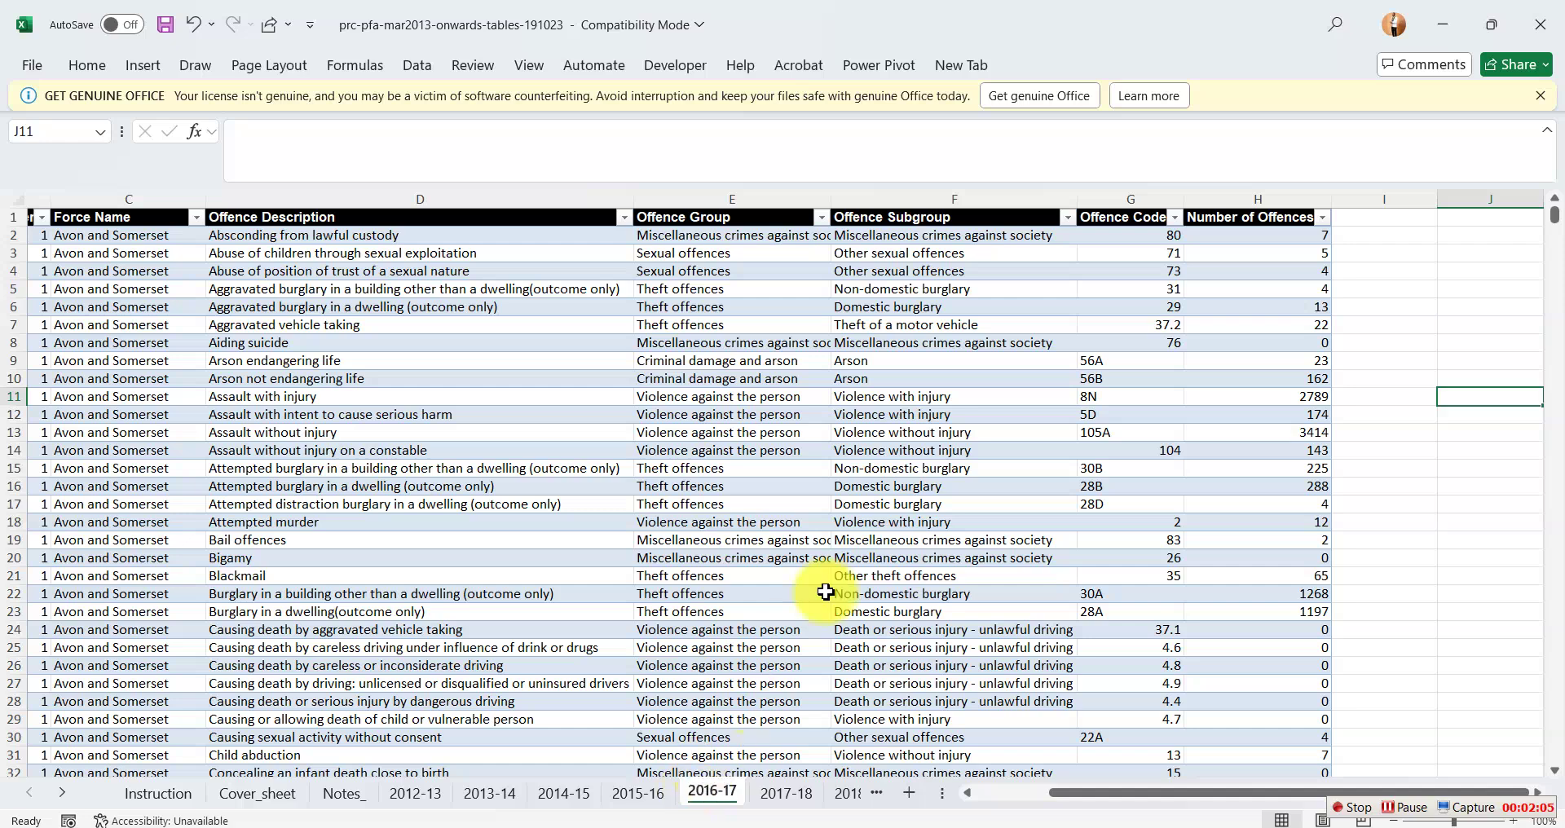
pyautogui.click(1399, 427)
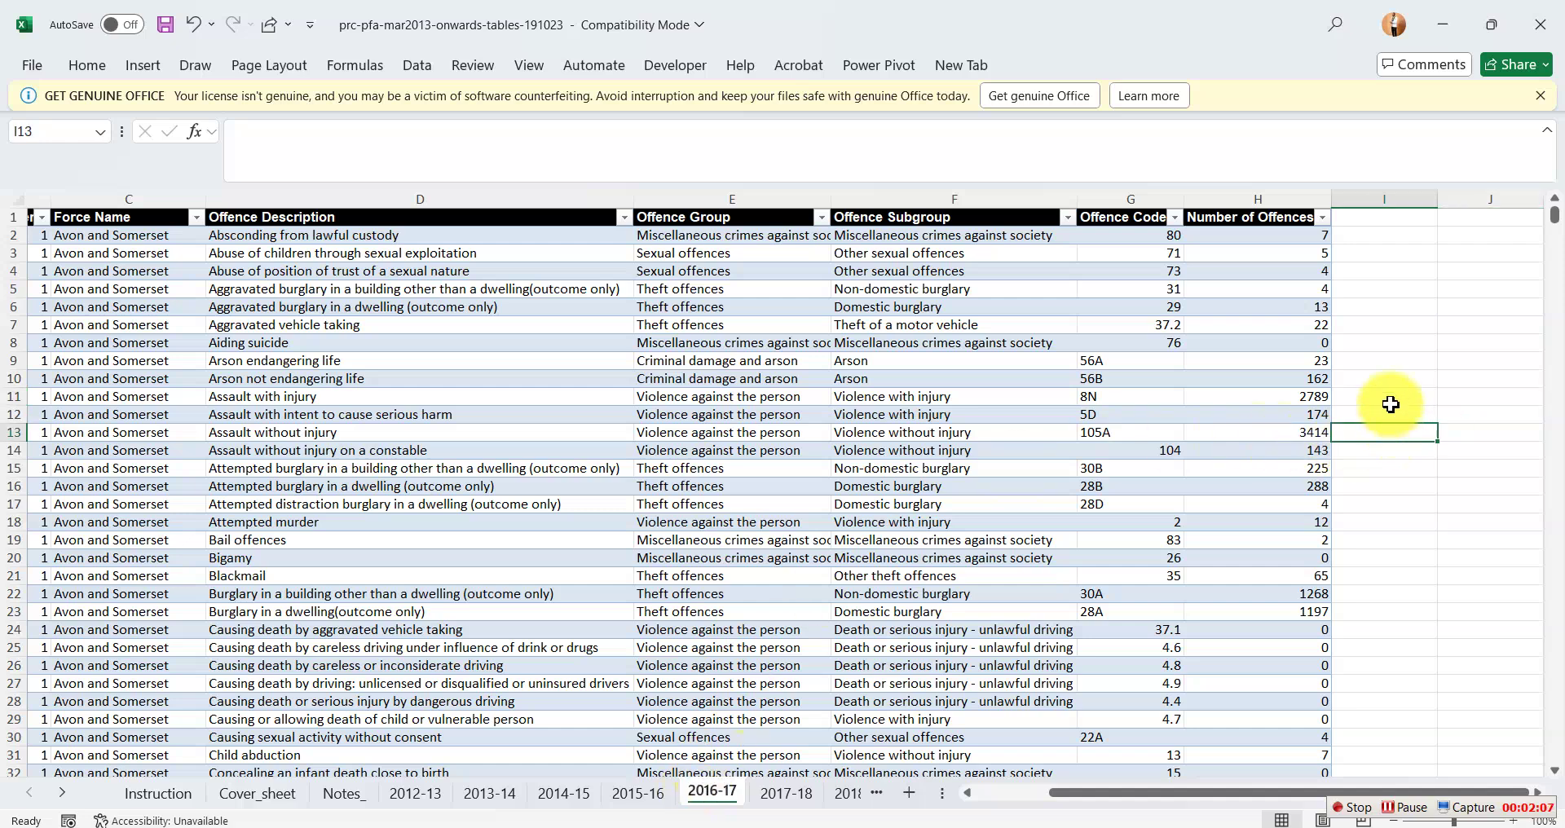
pyautogui.click(1391, 396)
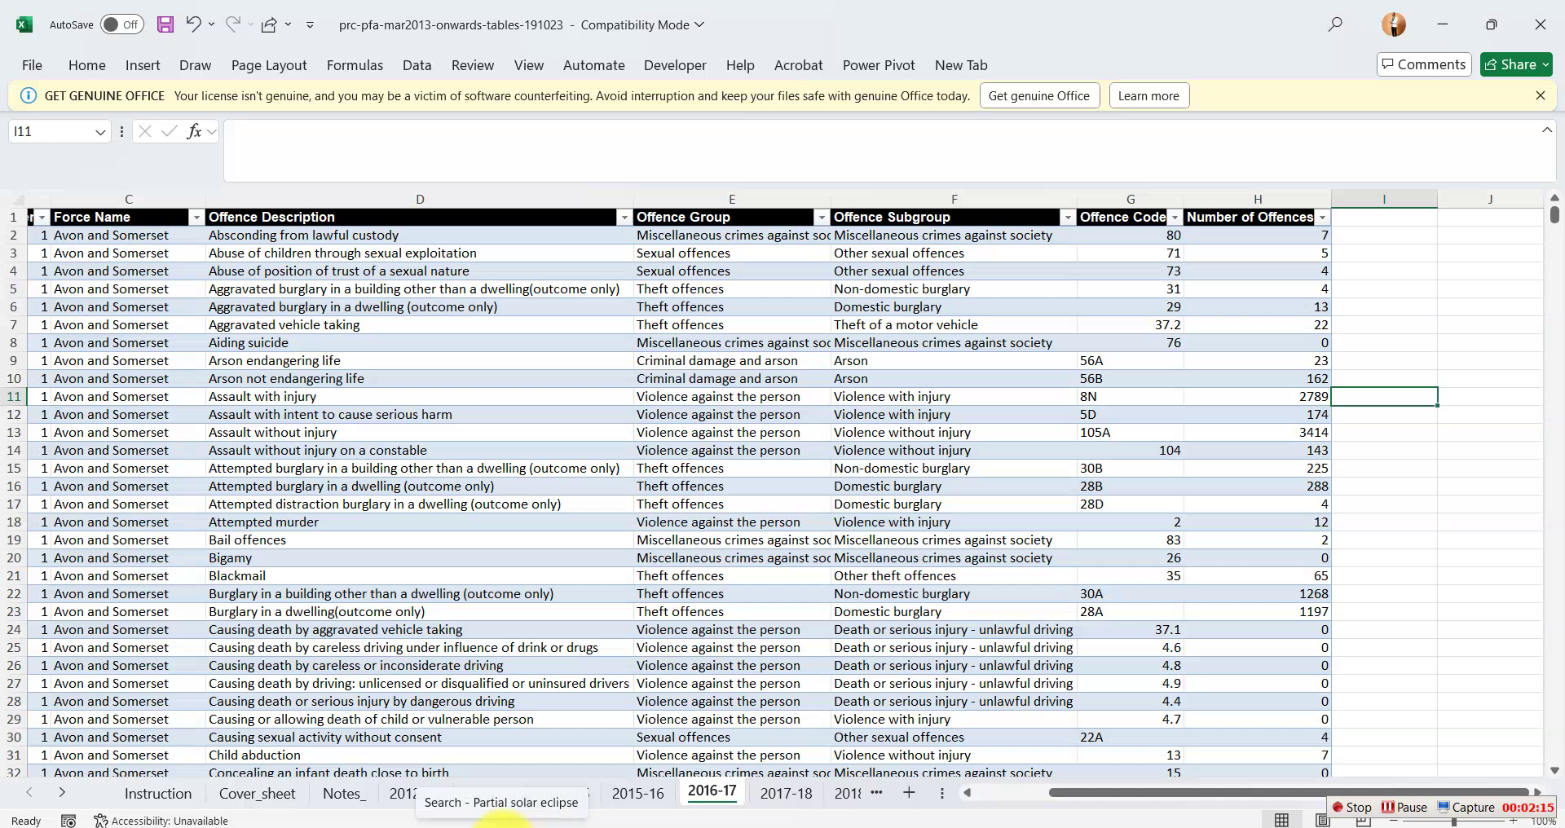
# - Create a blank workbook and import data from the Excel file prc-pfa-mar2013-onwards-tables-191023 in the test folder
pyautogui.hotkey('ctrl', 'n')
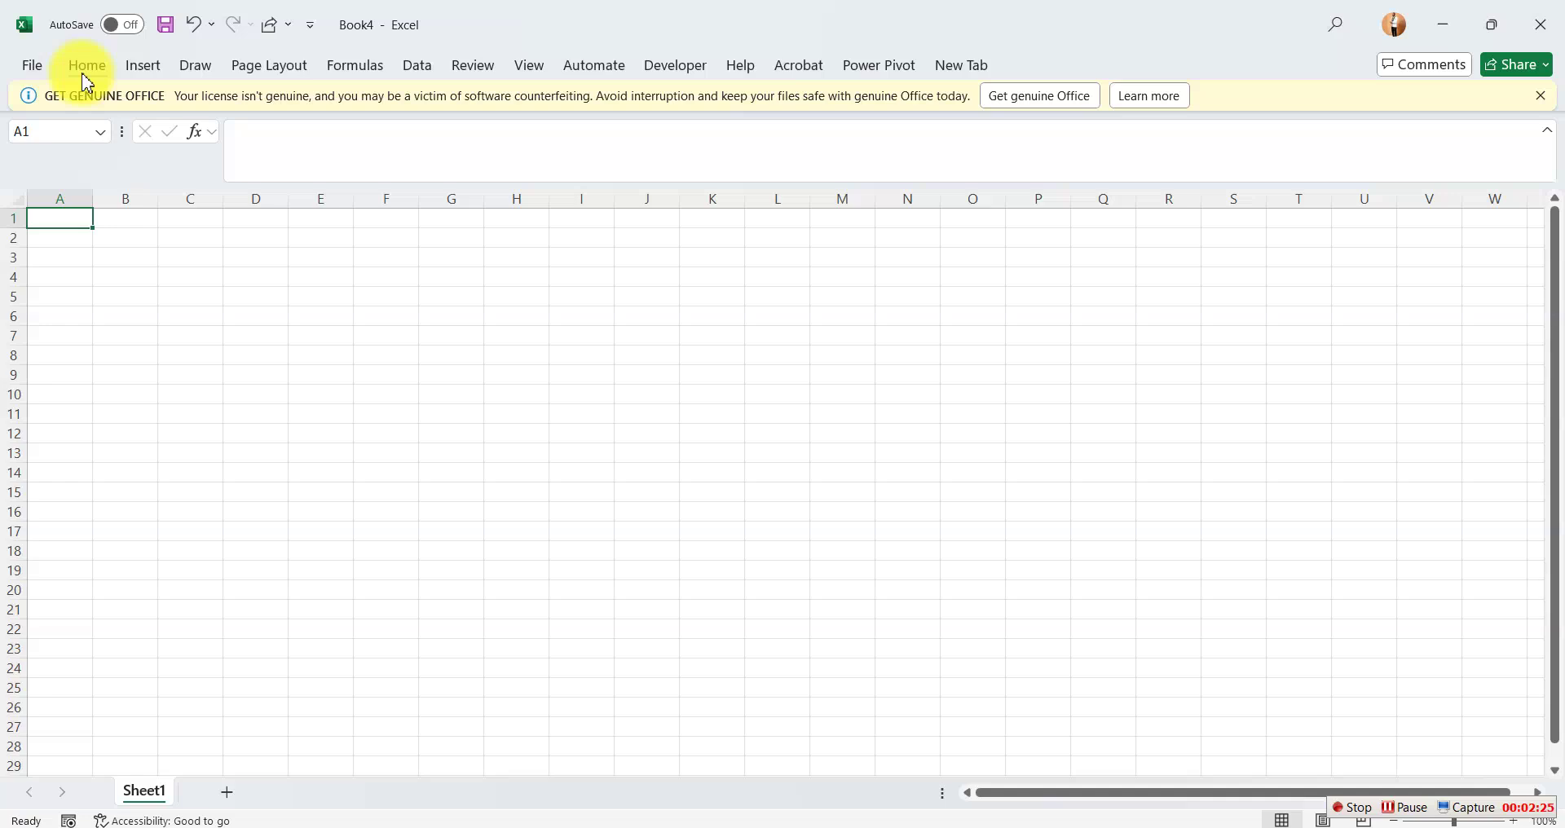
pyautogui.click(415, 66)
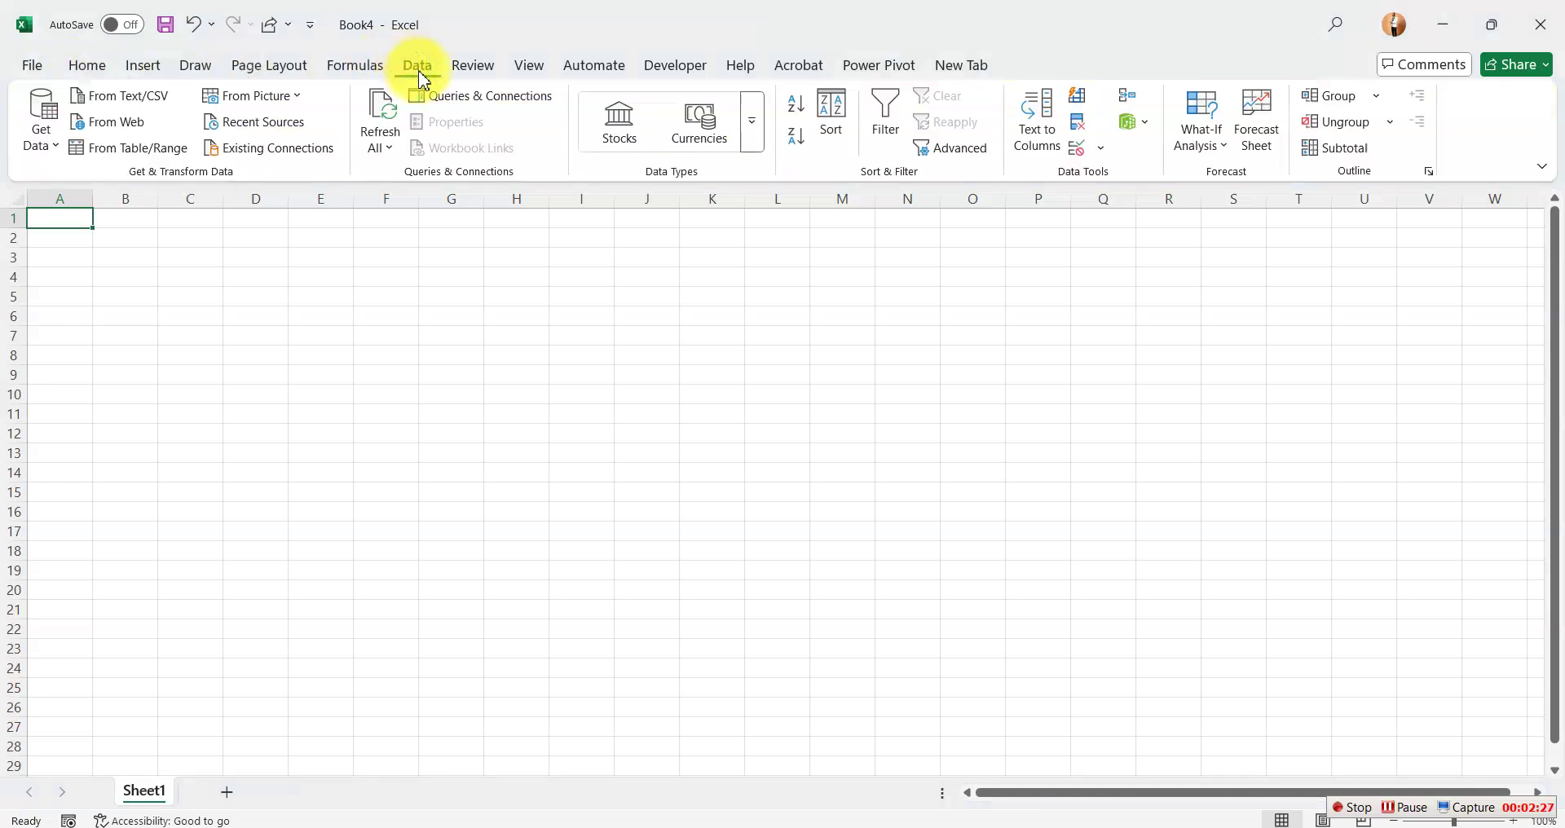
pyautogui.click(41, 138)
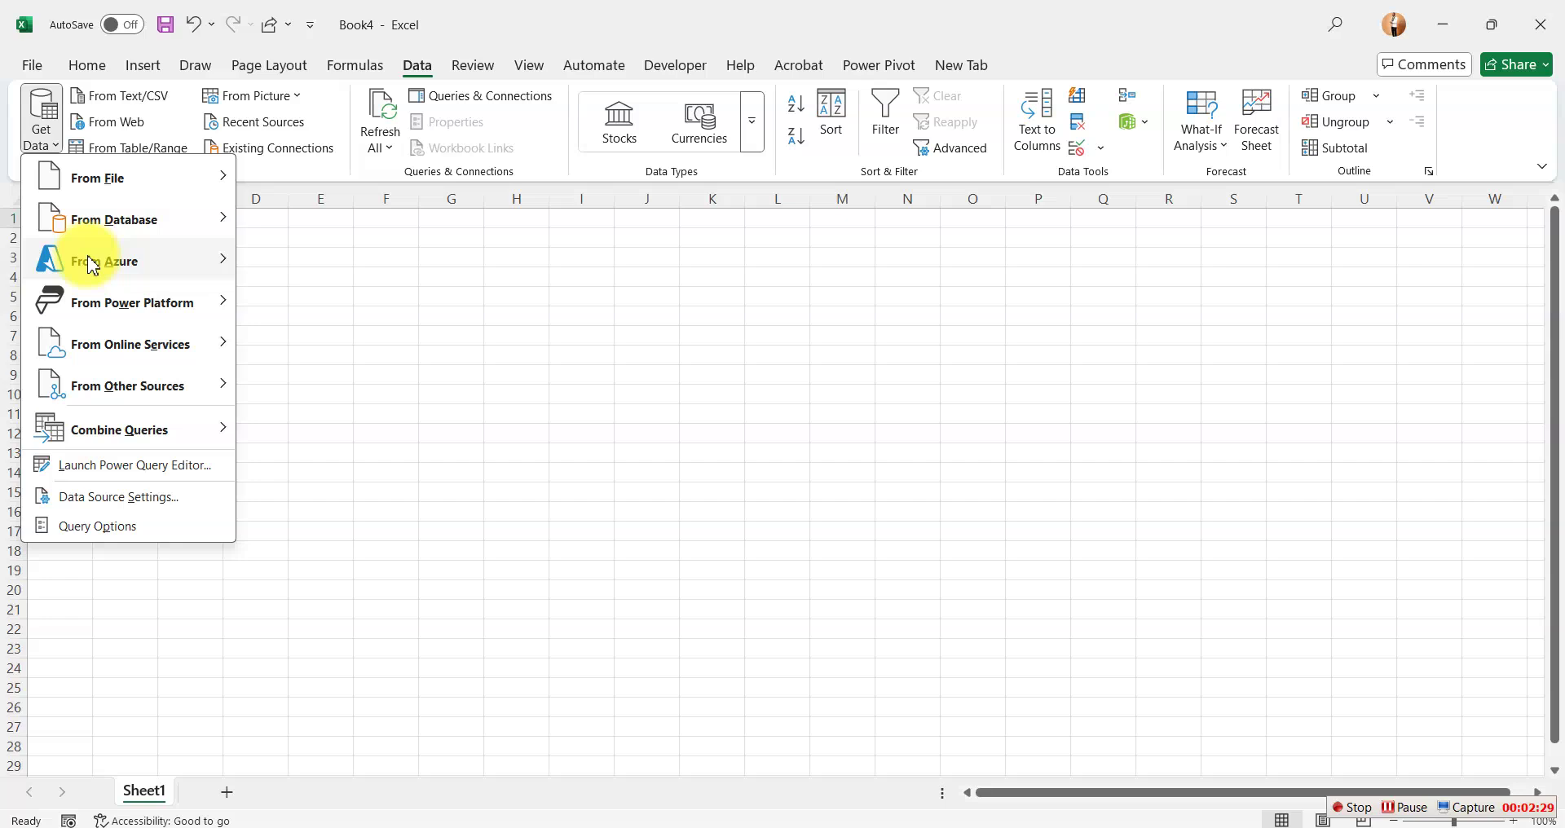
pyautogui.moveTo(93, 267)
pyautogui.moveTo(133, 183)
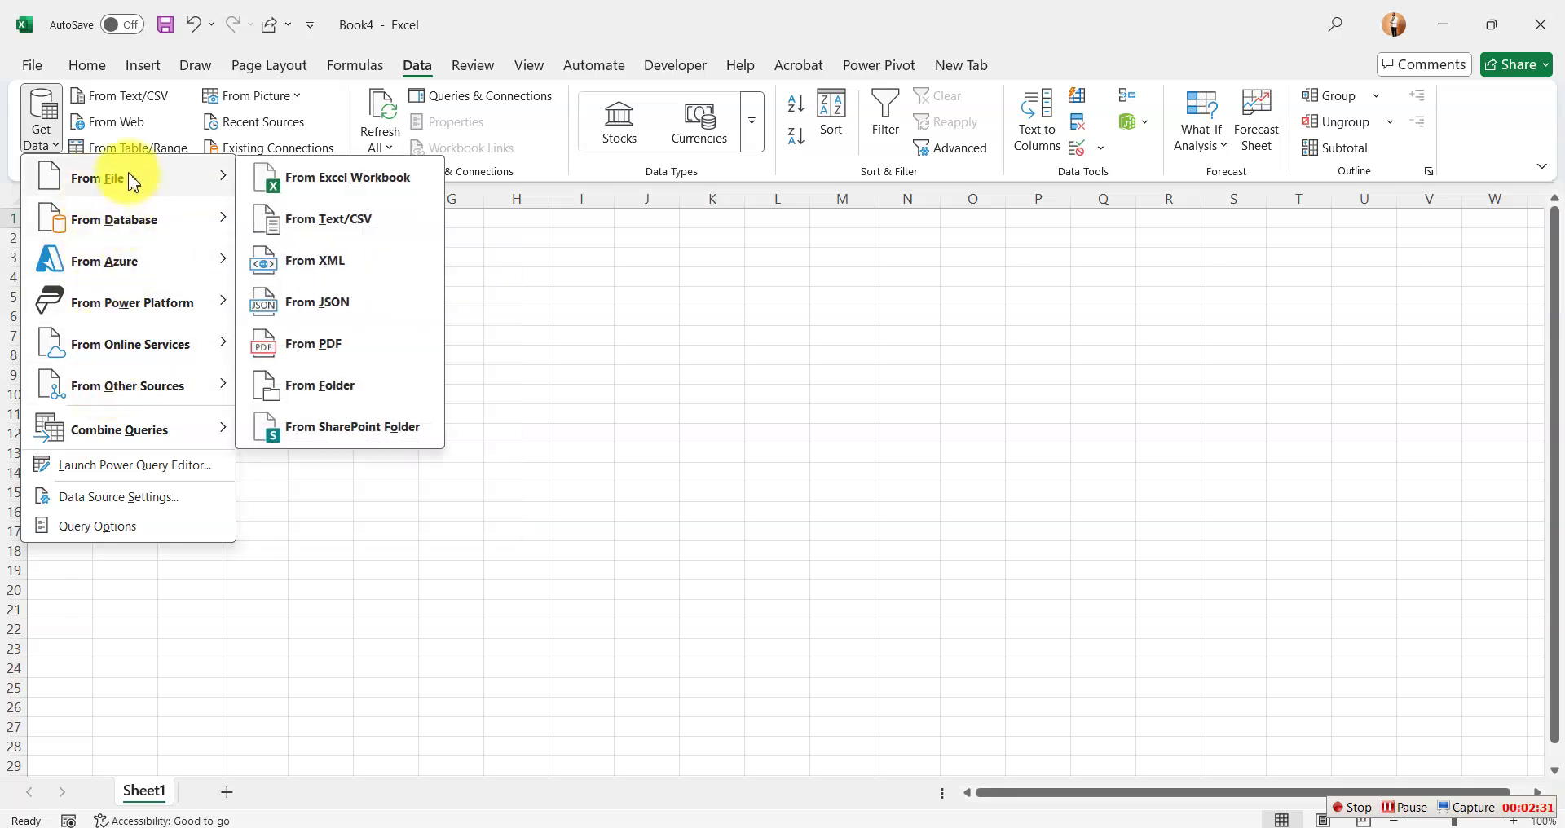
pyautogui.click(319, 177)
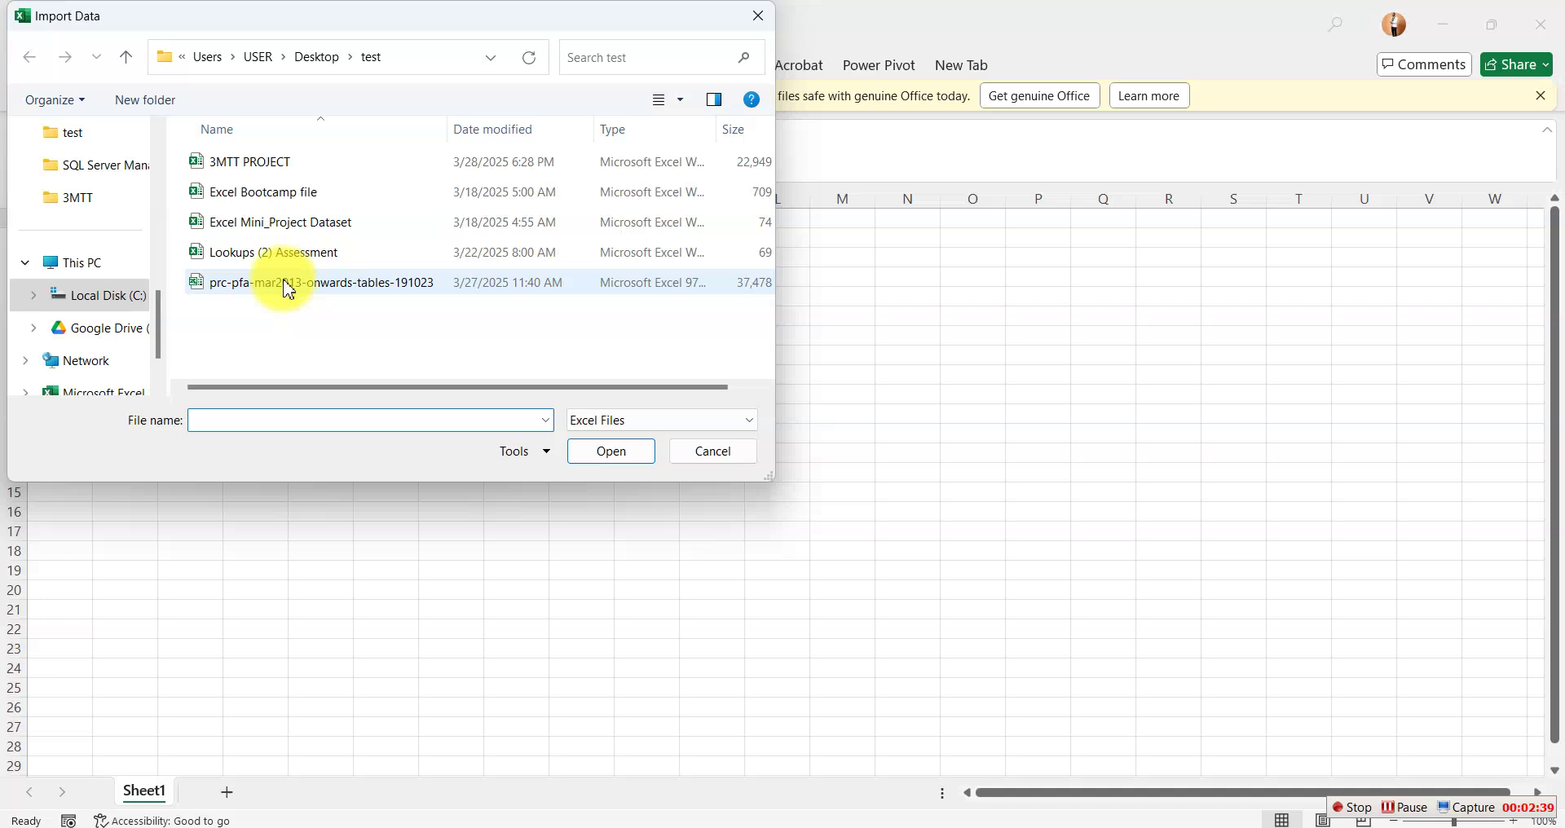
pyautogui.click(289, 285)
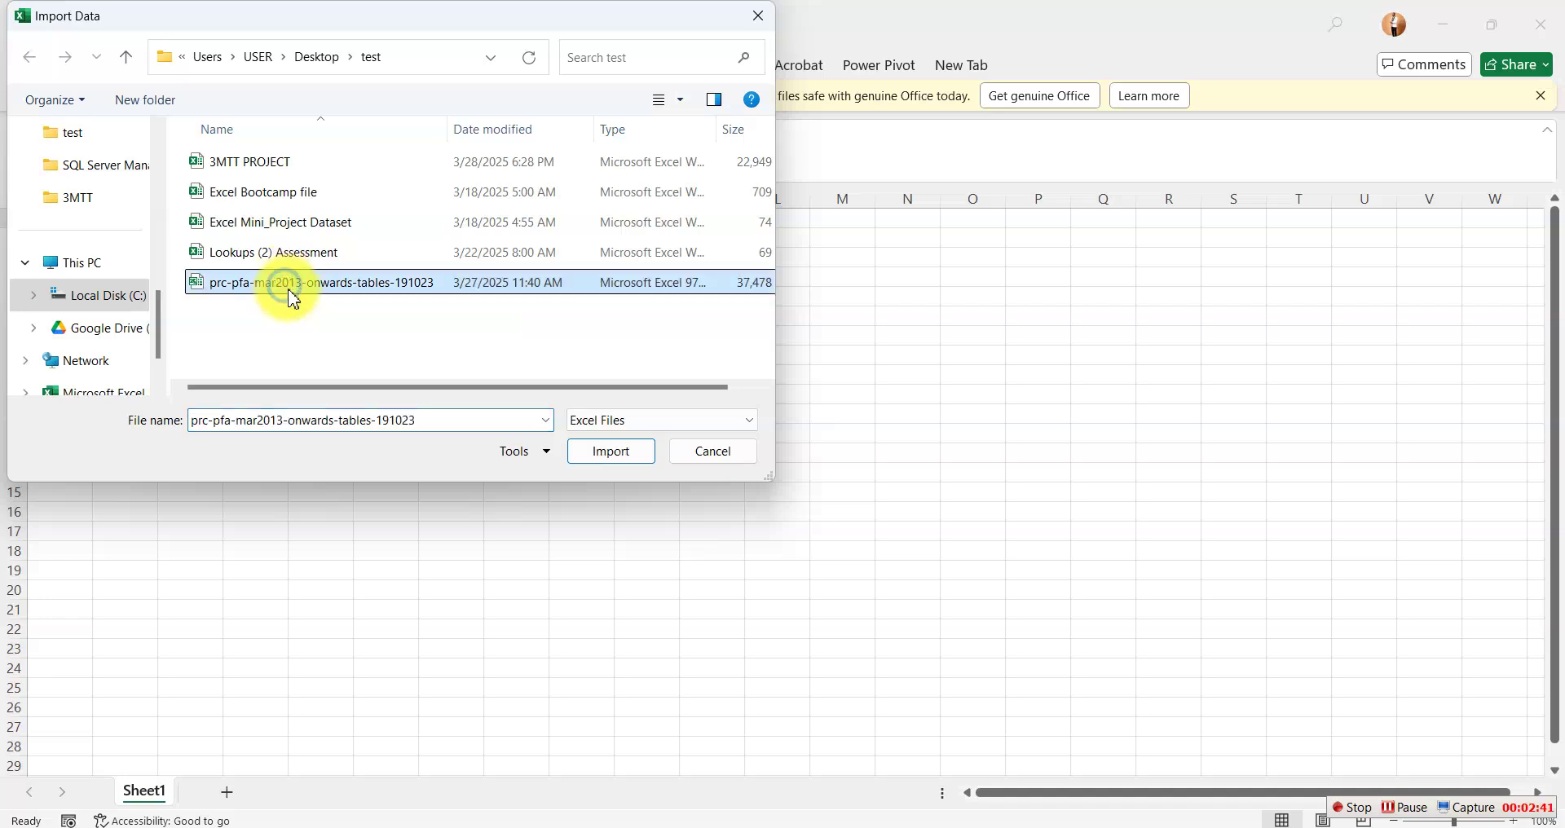
pyautogui.click(617, 467)
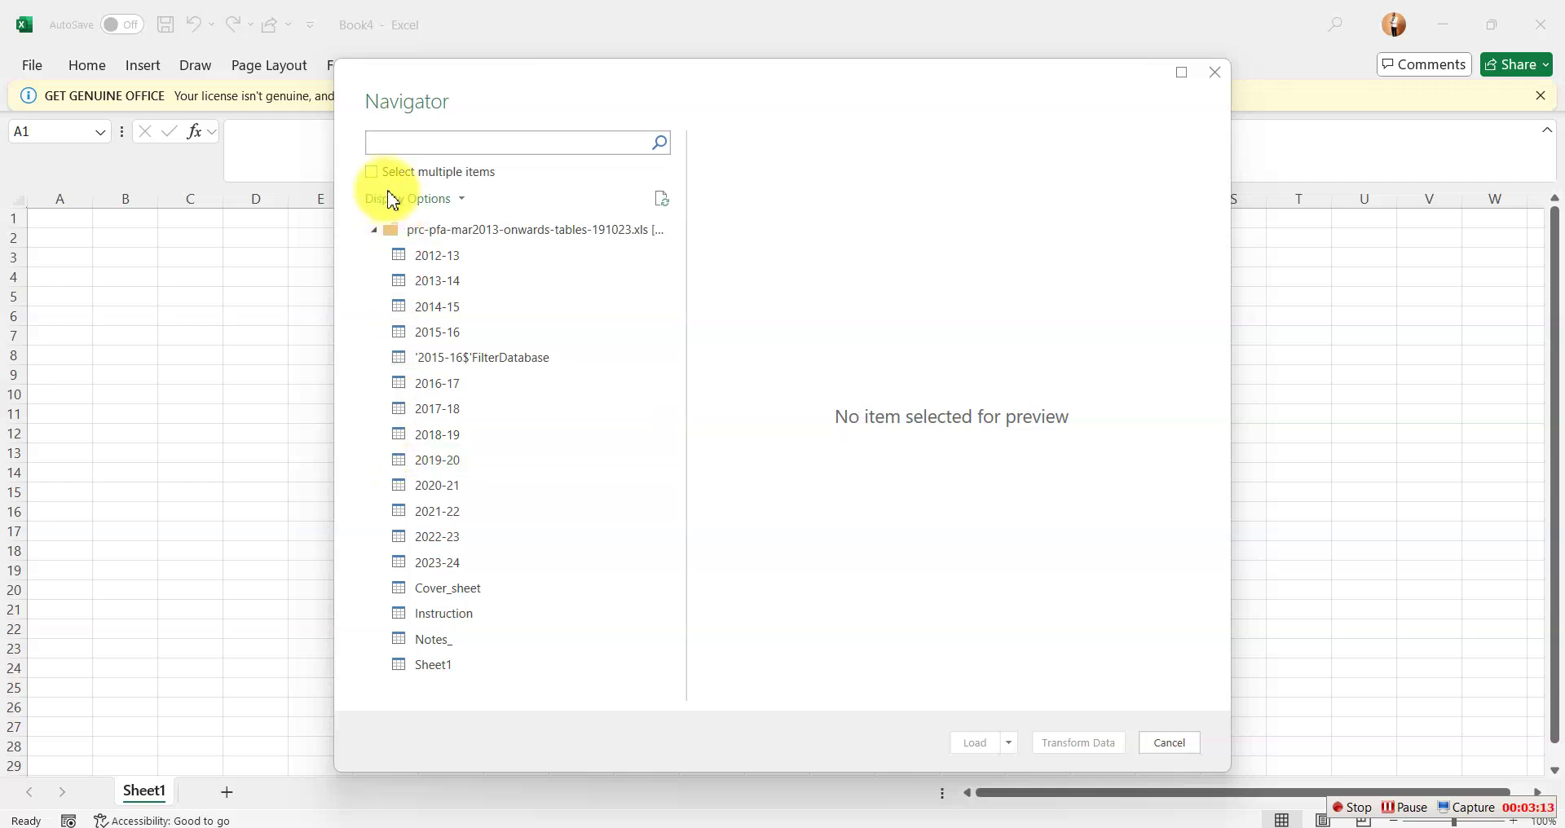
# - Enable selection of multiple items and select every table of the imported workbook, from 2012-13 through Sheet1
pyautogui.click(461, 200)
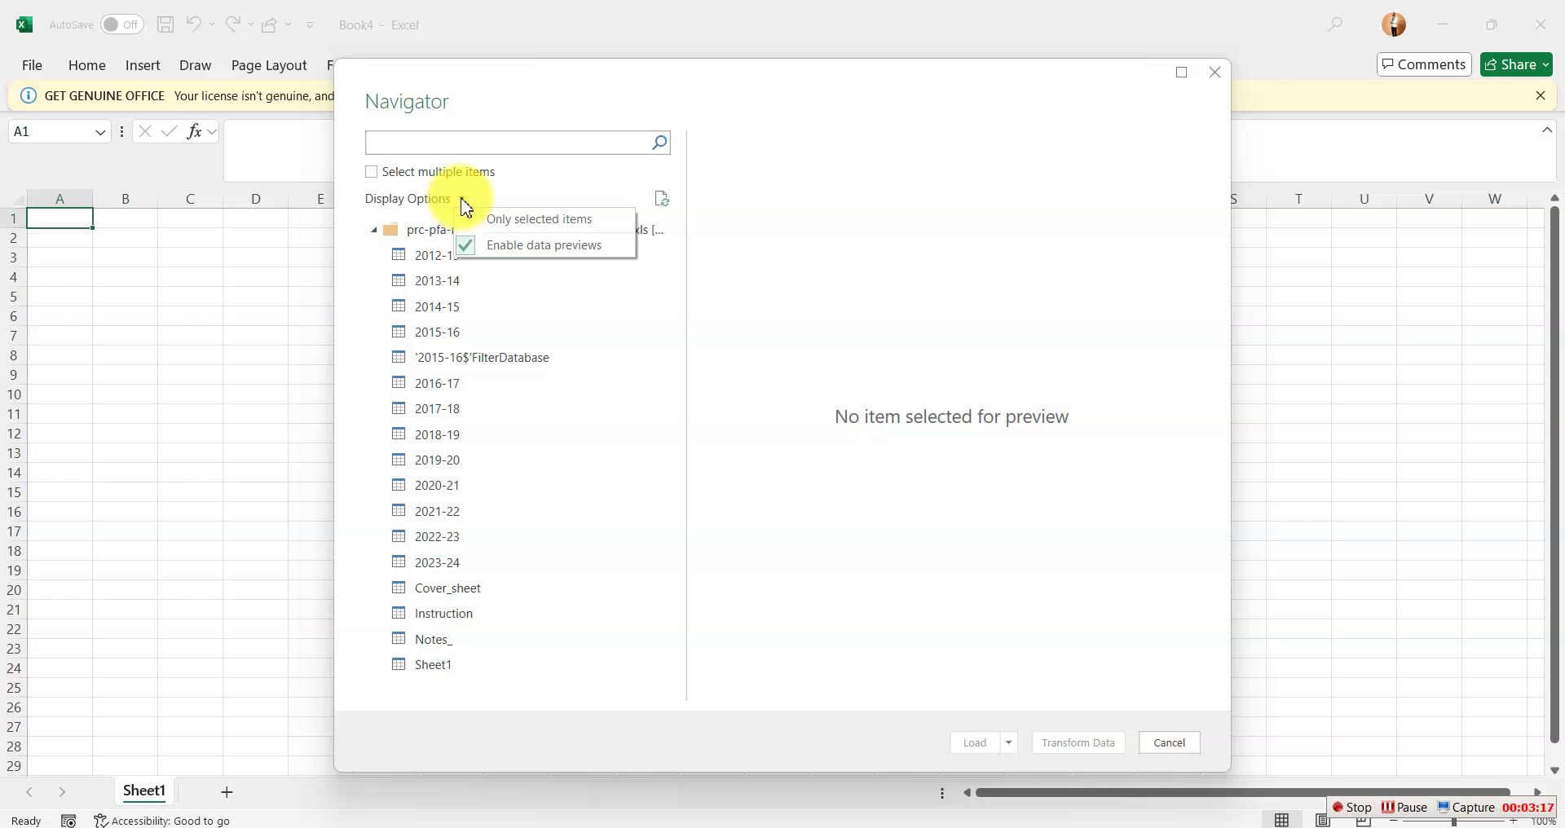
pyautogui.click(467, 207)
pyautogui.click(372, 171)
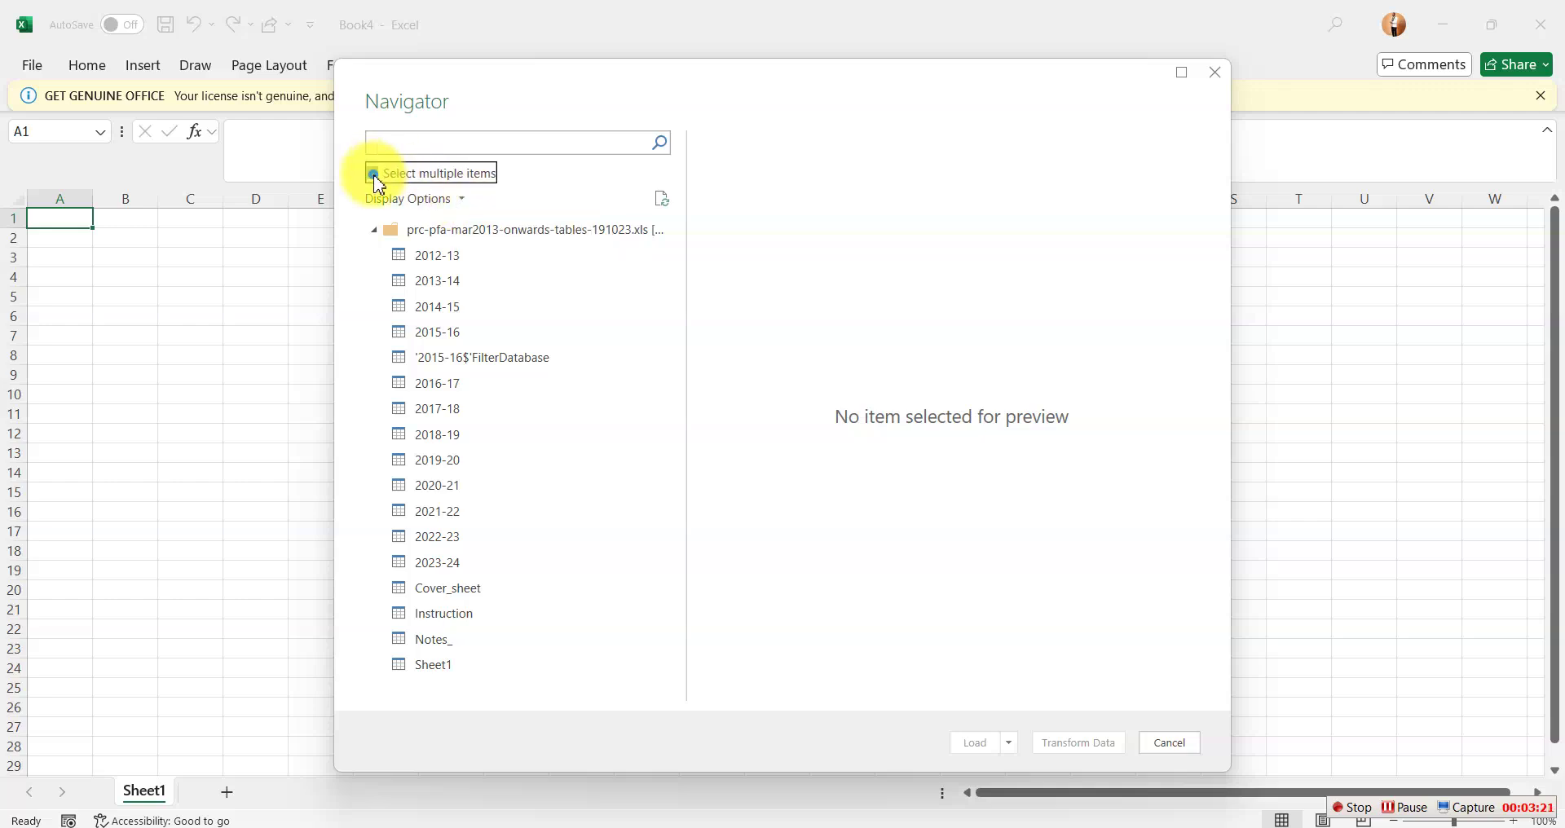
pyautogui.click(397, 255)
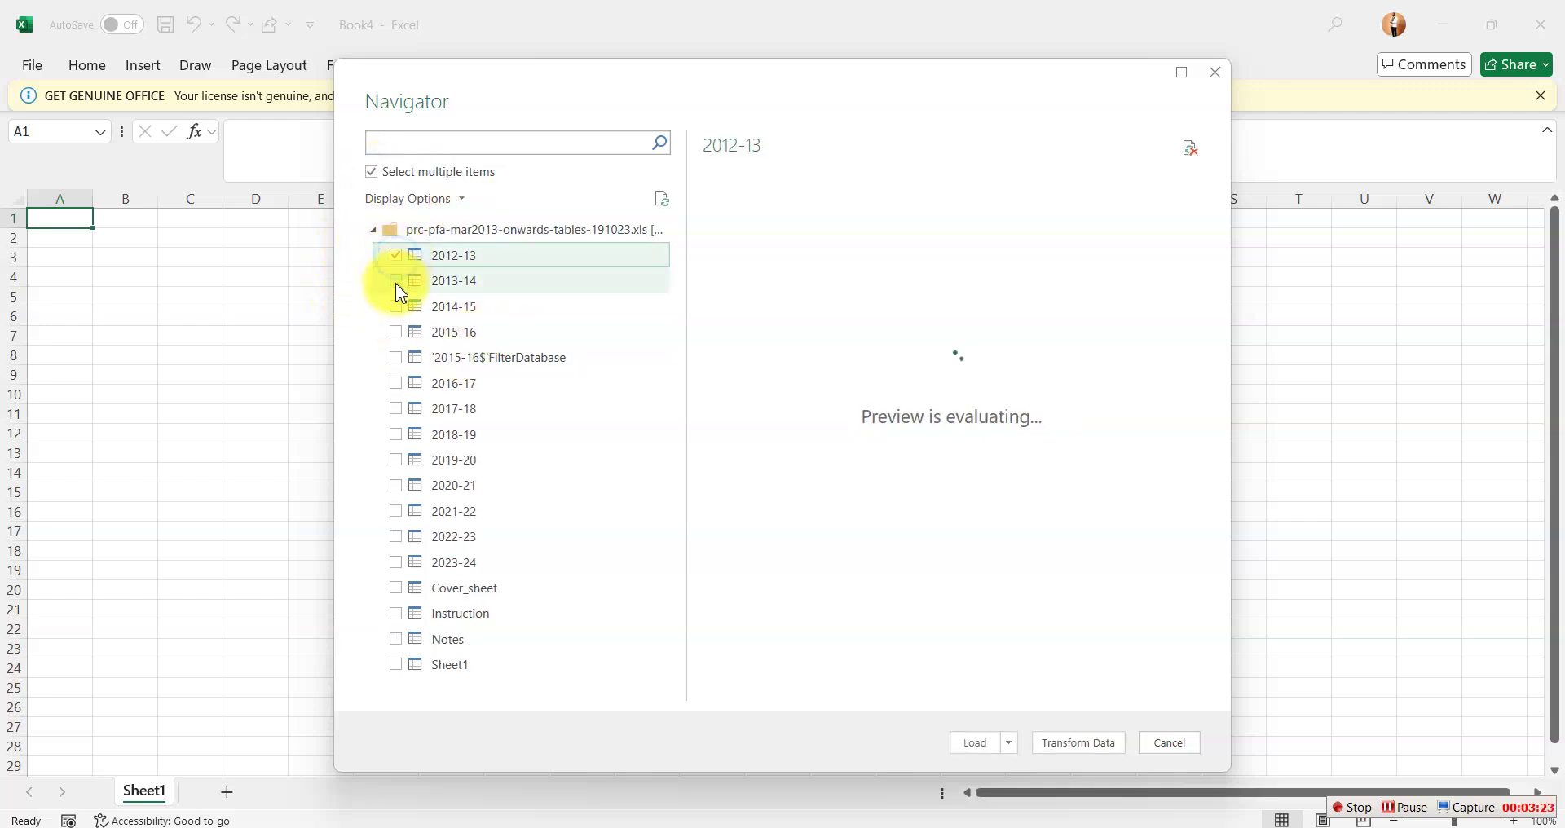
pyautogui.click(397, 281)
pyautogui.click(398, 315)
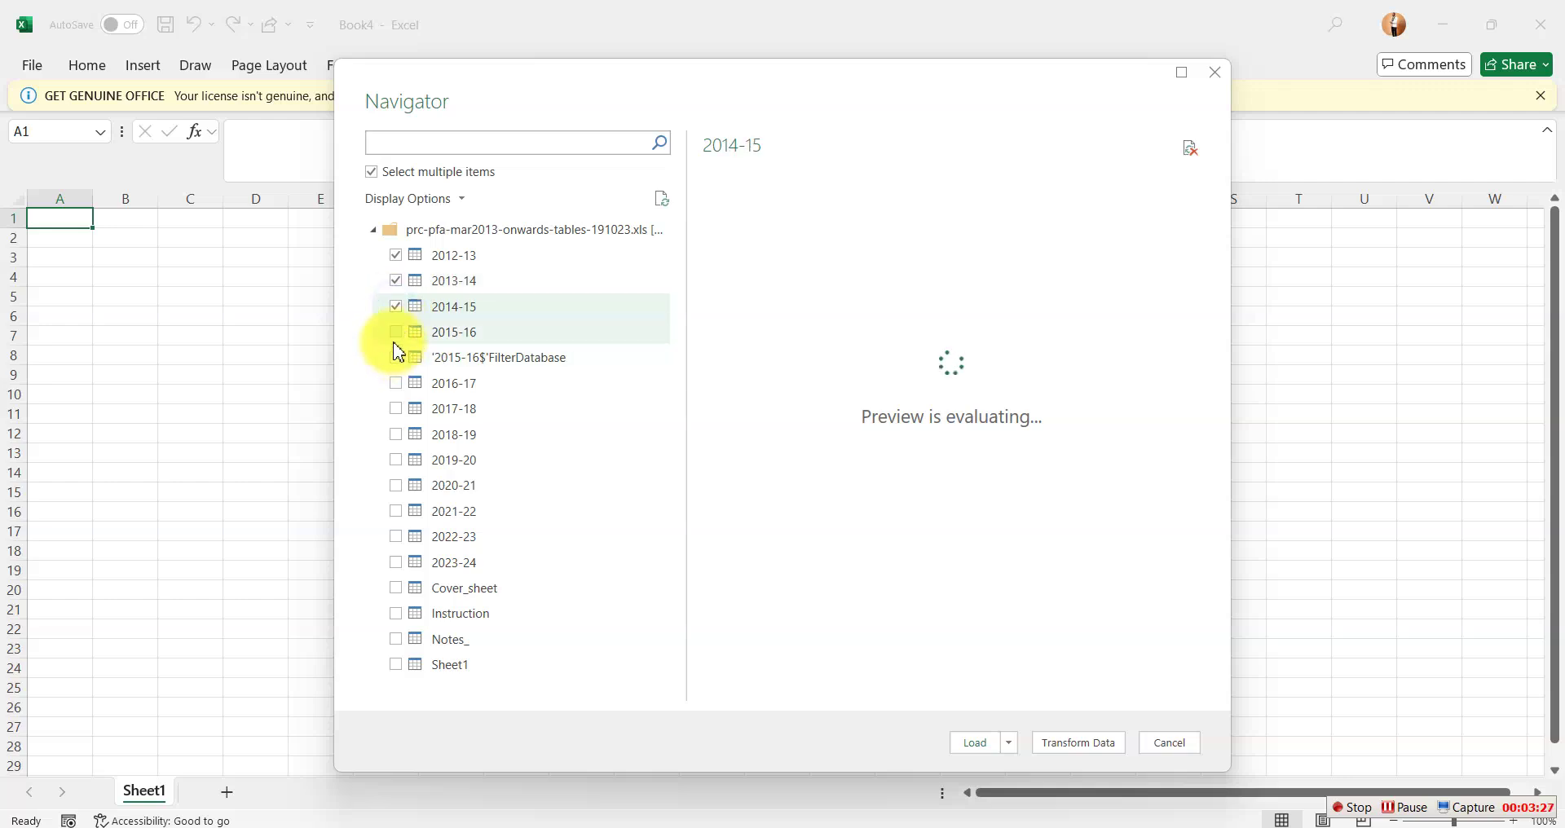
pyautogui.click(394, 333)
pyautogui.click(396, 358)
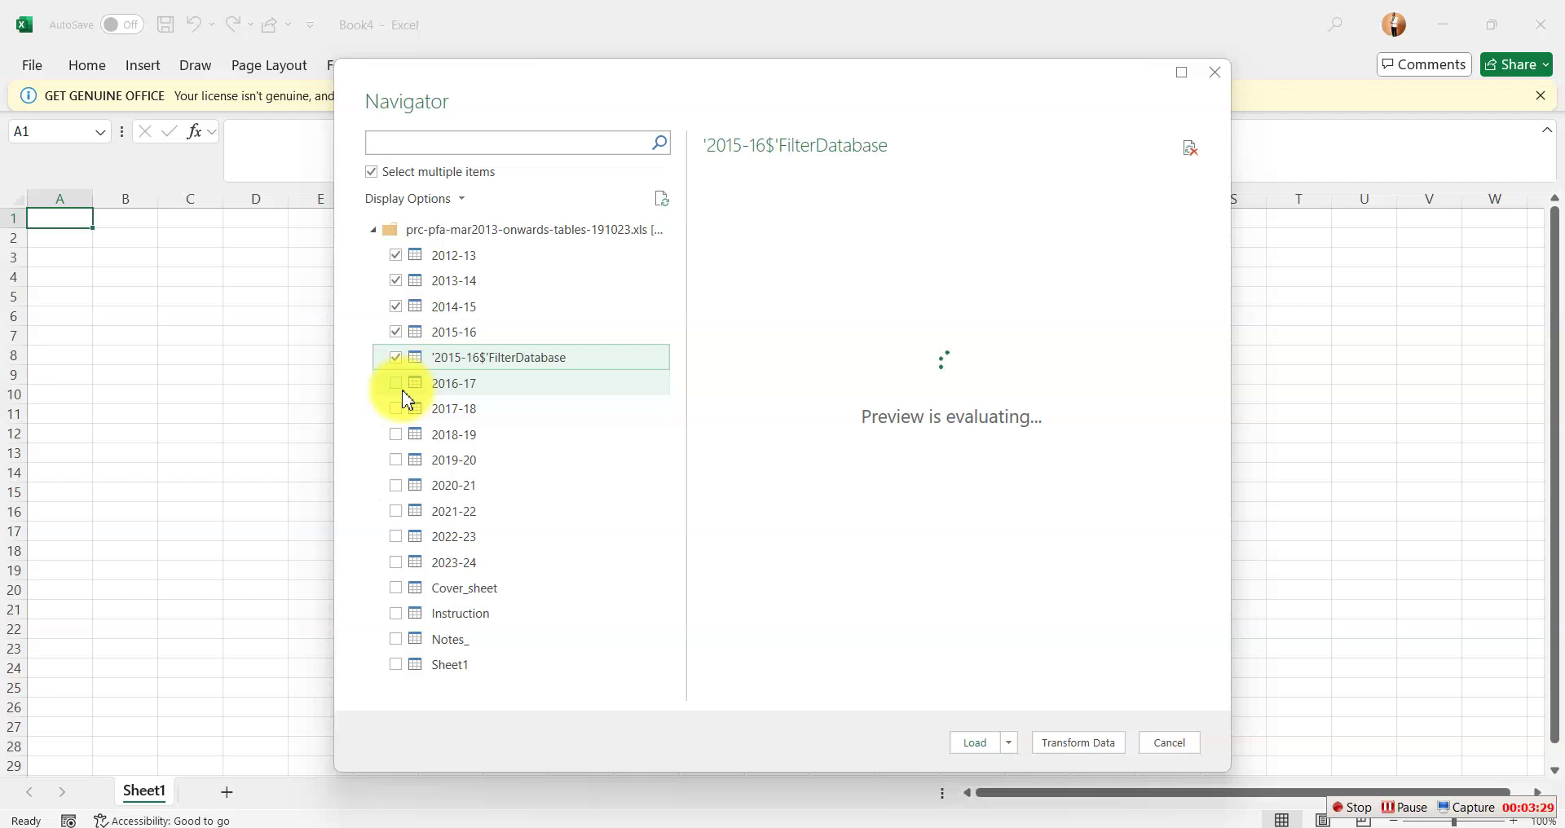
pyautogui.click(398, 383)
pyautogui.click(394, 410)
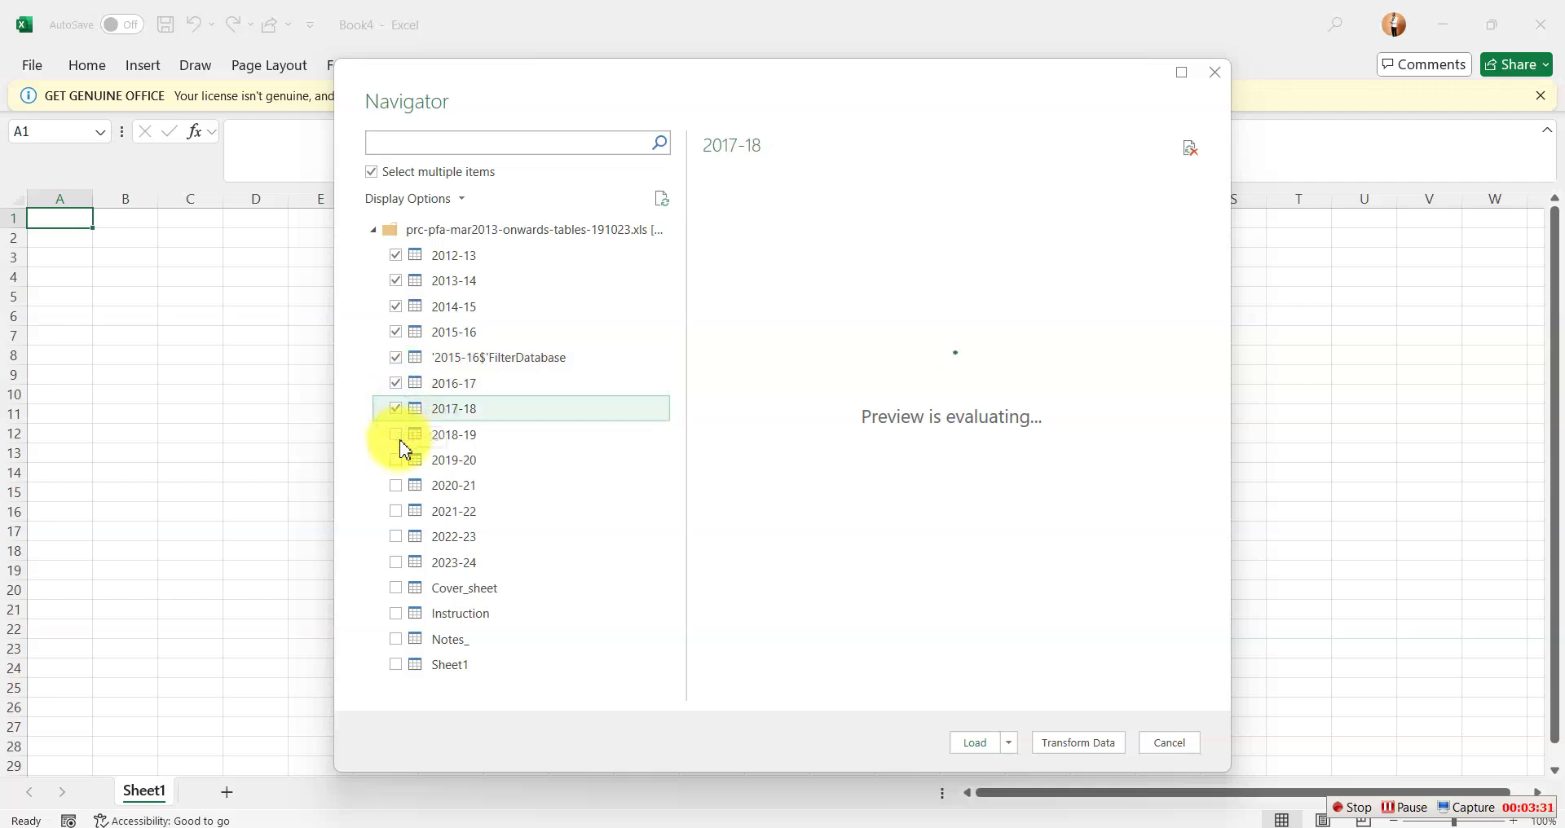
pyautogui.click(395, 436)
pyautogui.click(395, 462)
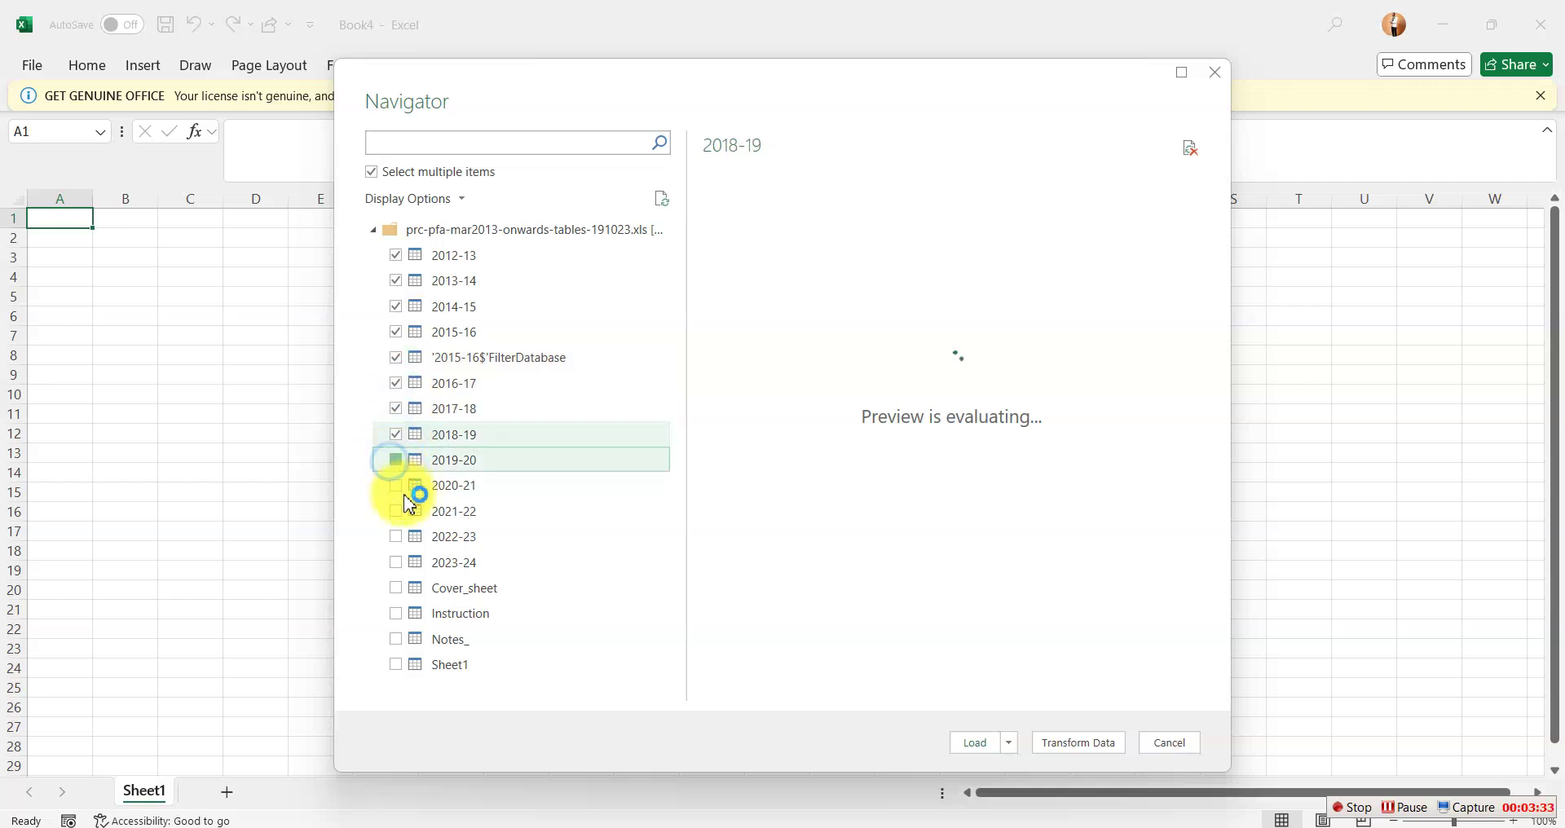
pyautogui.click(396, 487)
pyautogui.click(396, 514)
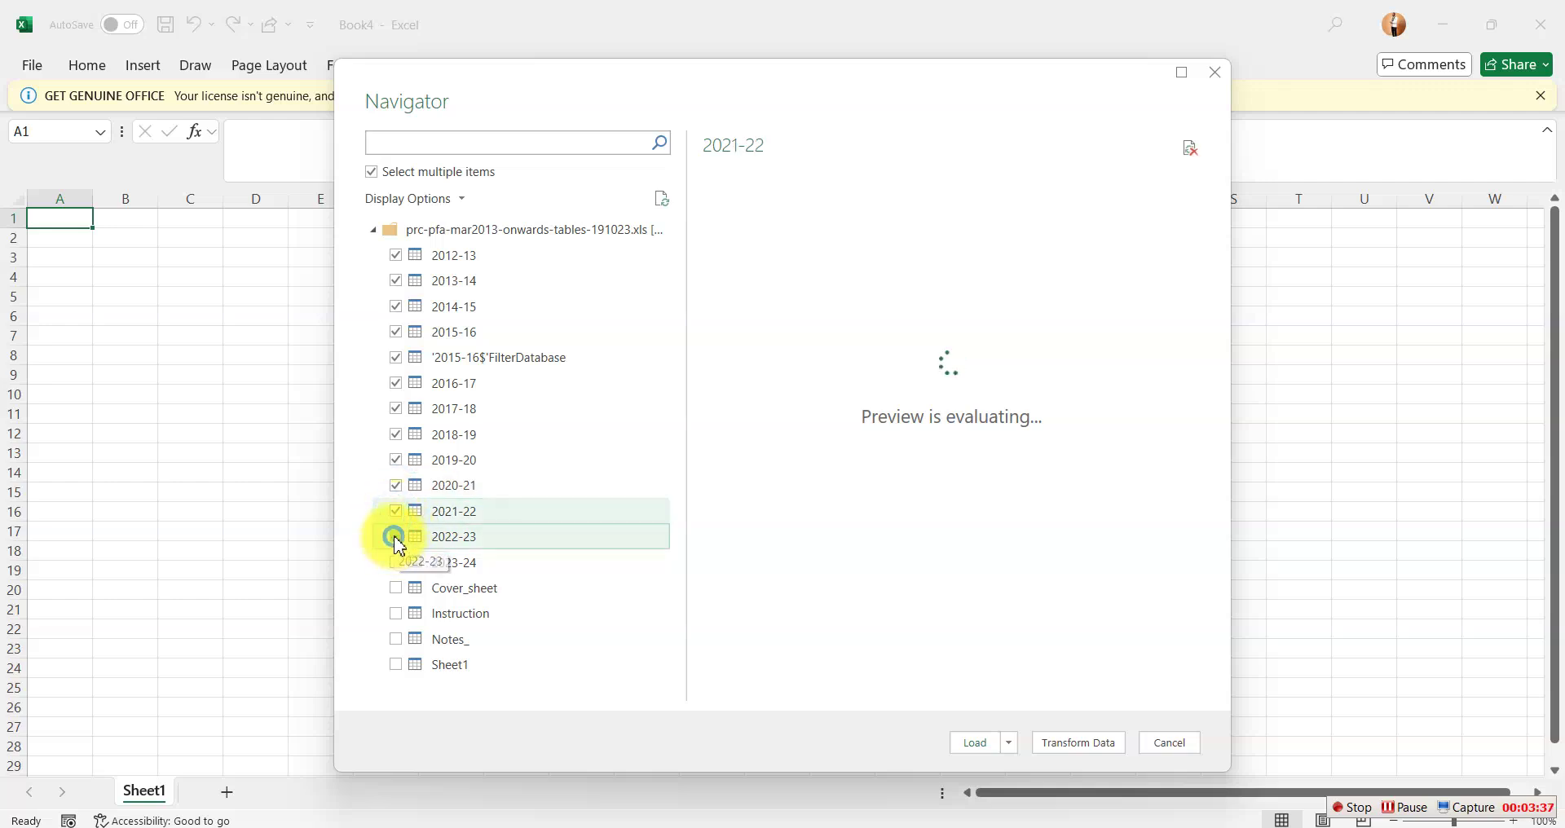
pyautogui.click(396, 538)
pyautogui.click(396, 563)
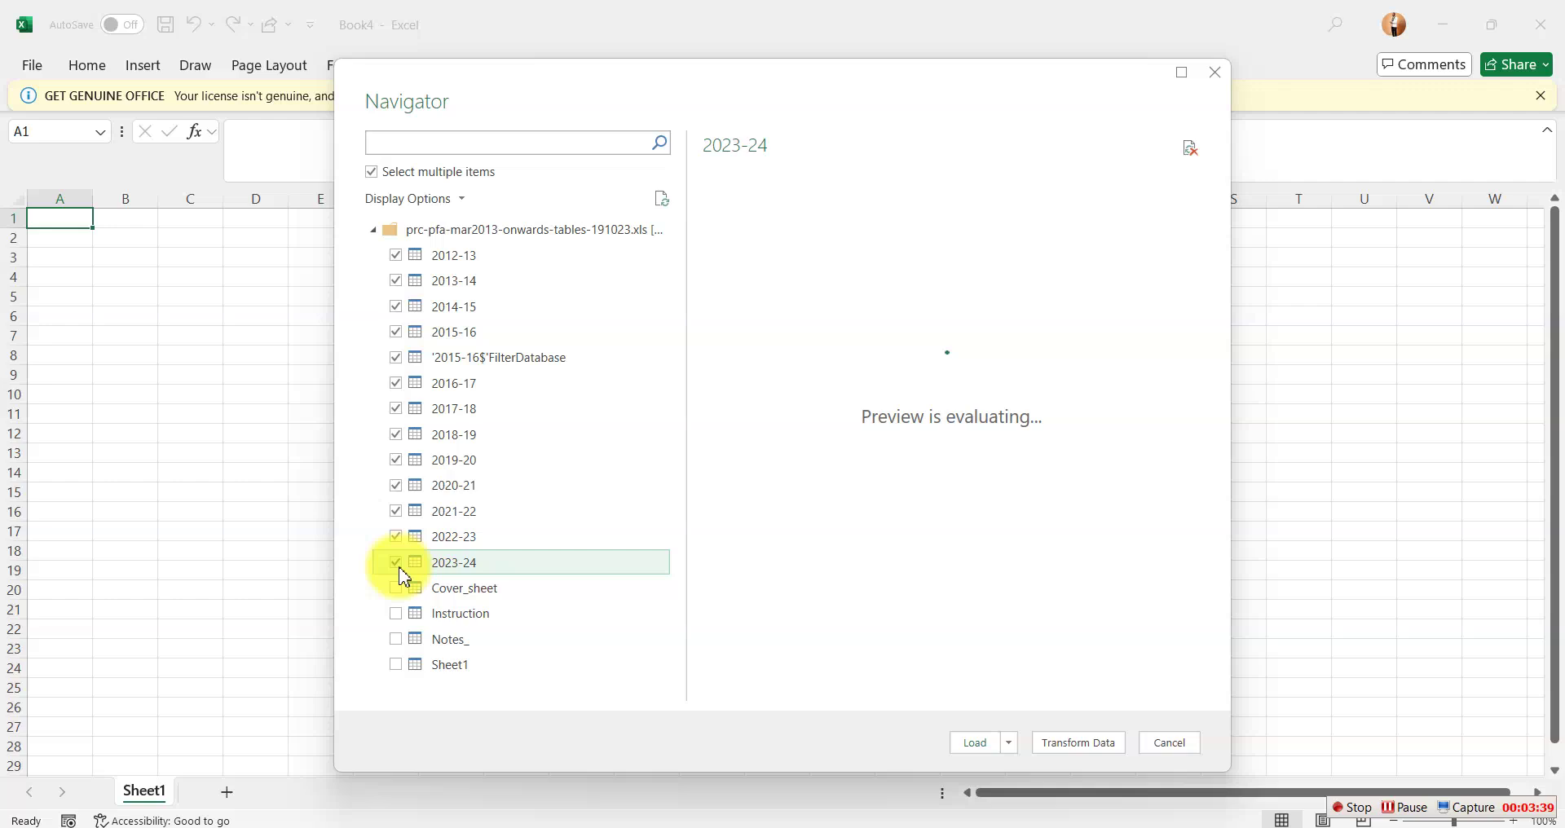
pyautogui.click(396, 588)
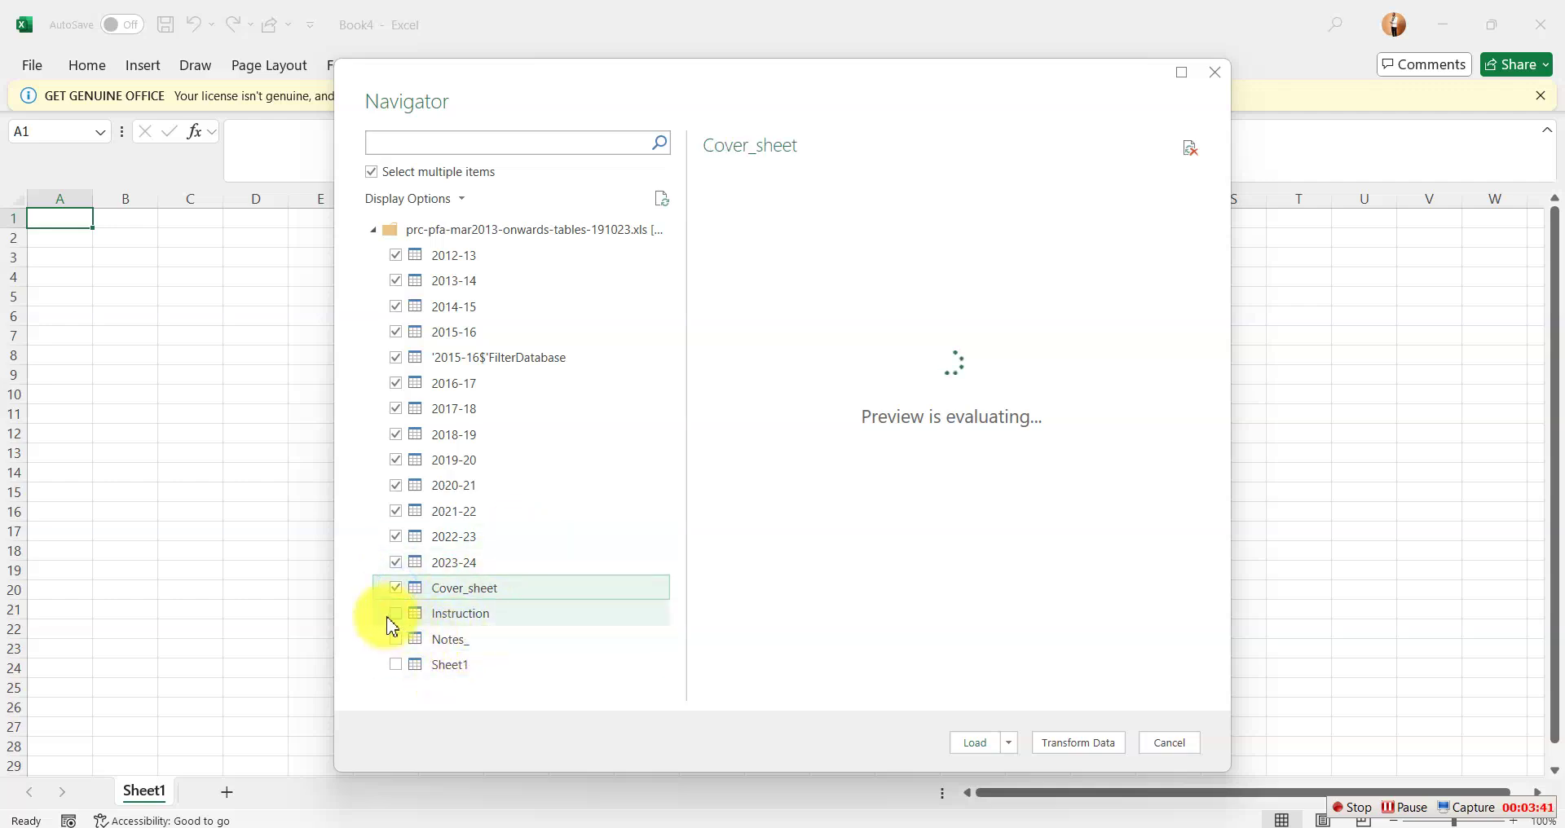
pyautogui.click(395, 613)
pyautogui.click(395, 640)
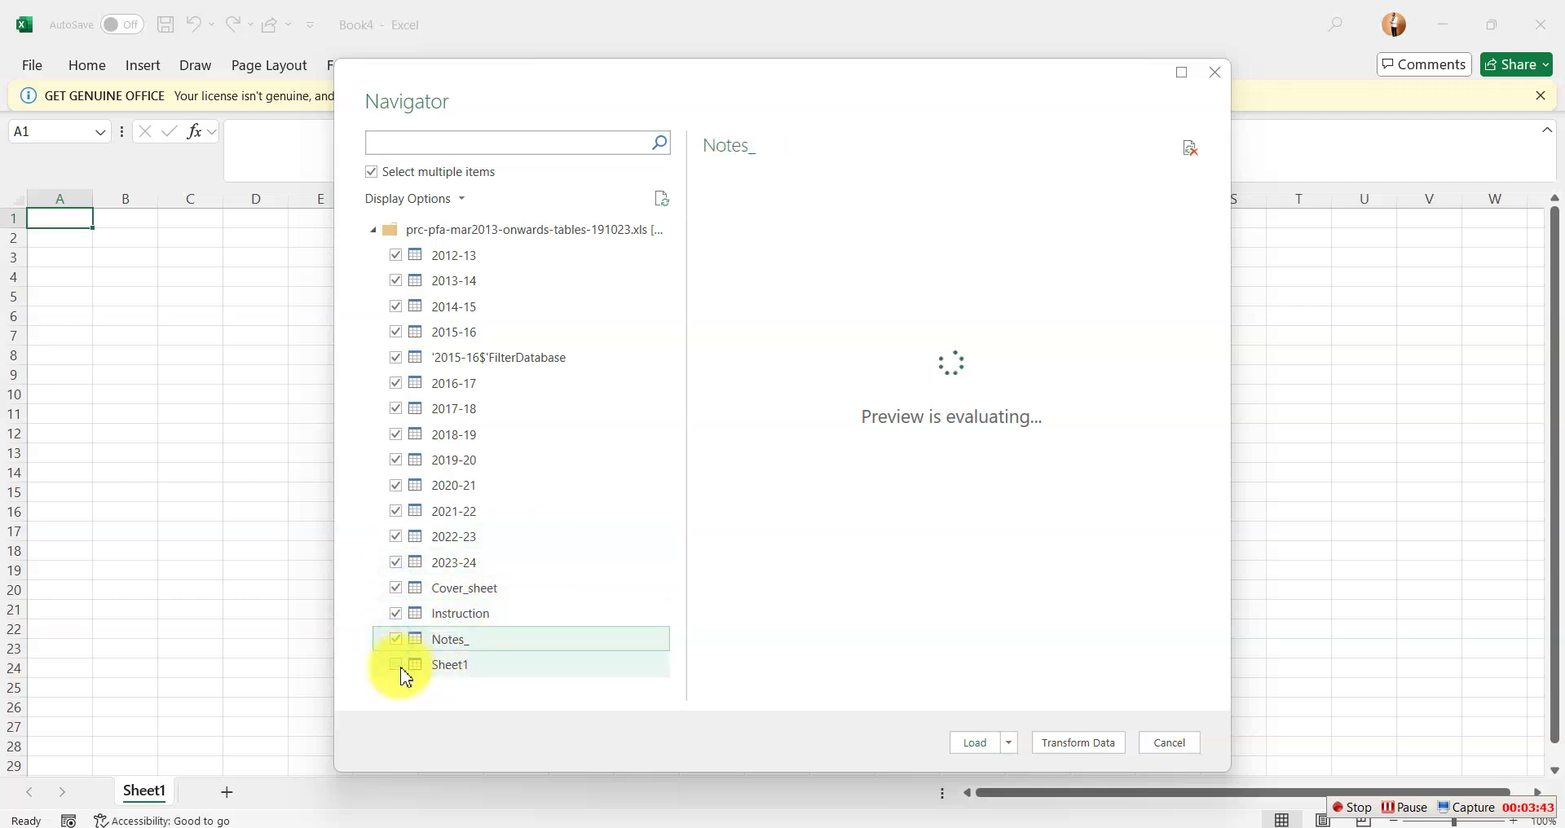
pyautogui.click(396, 665)
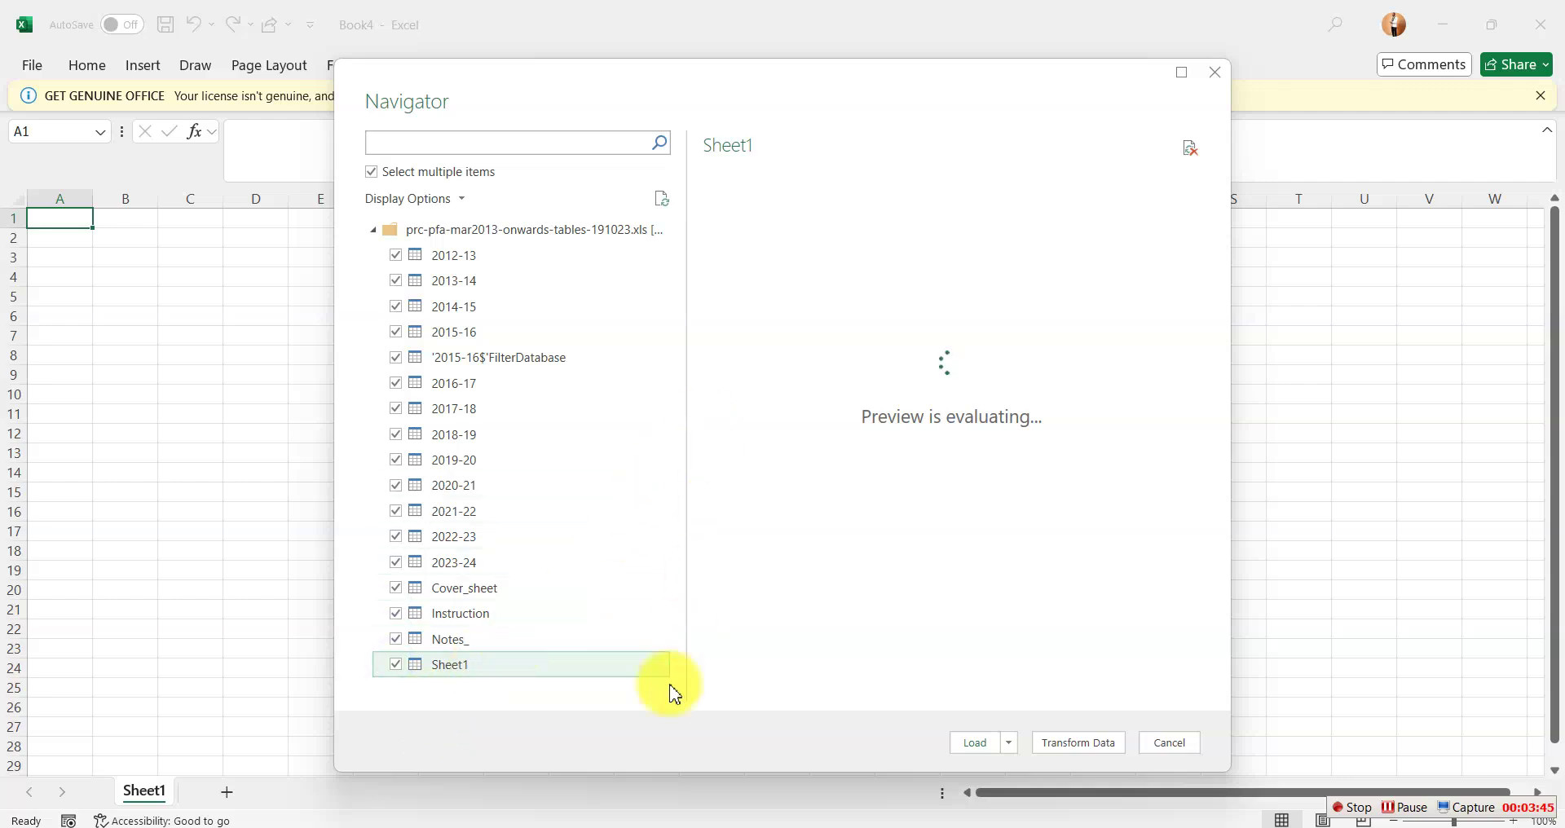
# - Open all the selected workbook tables in the Power Query Editor for transformation
pyautogui.click(1060, 744)
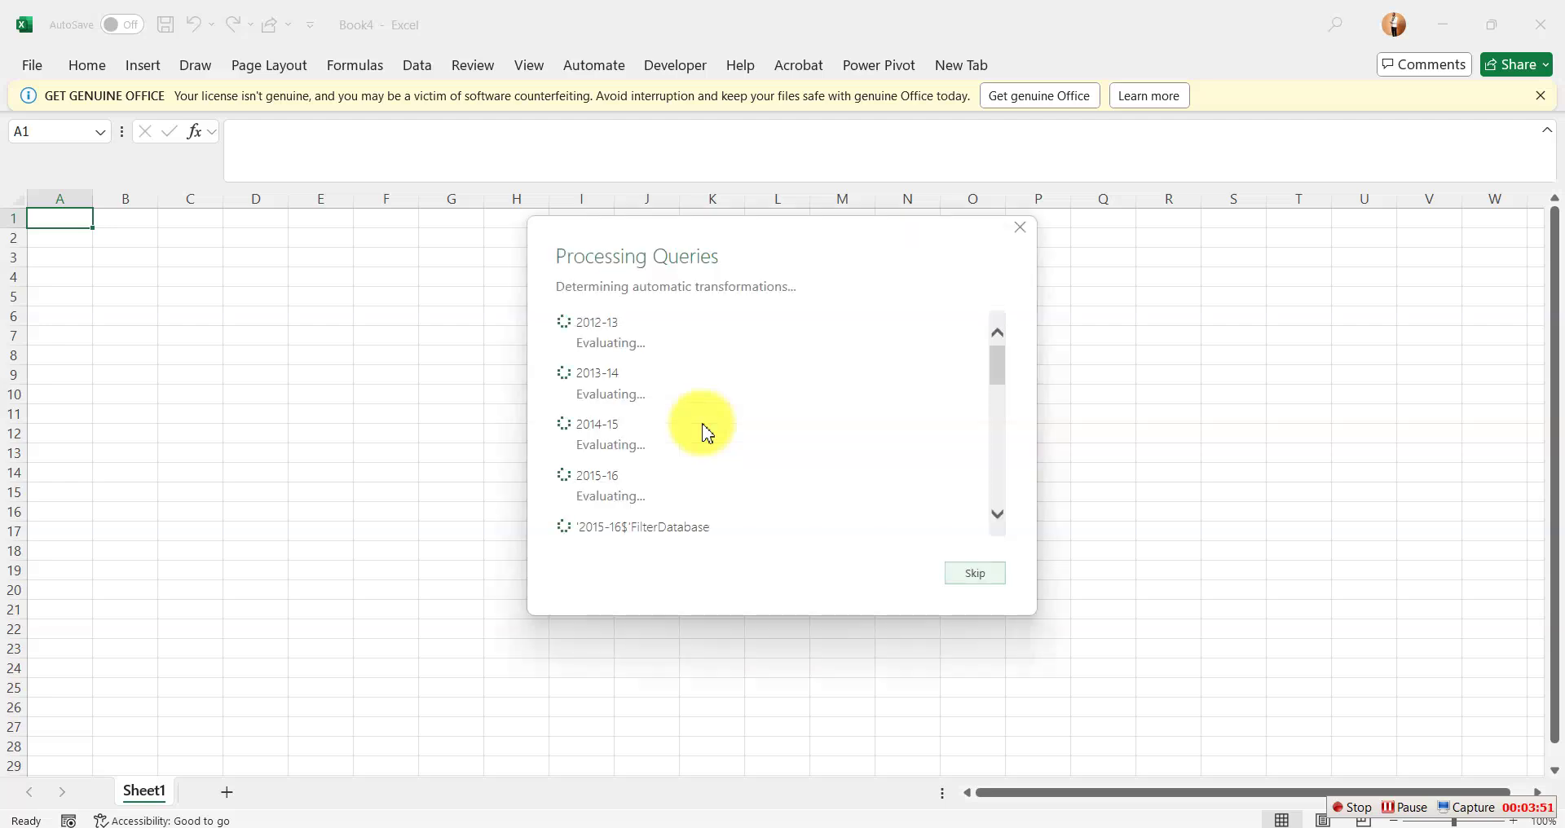
pyautogui.moveTo(997, 371); pyautogui.dragTo(979, 416)
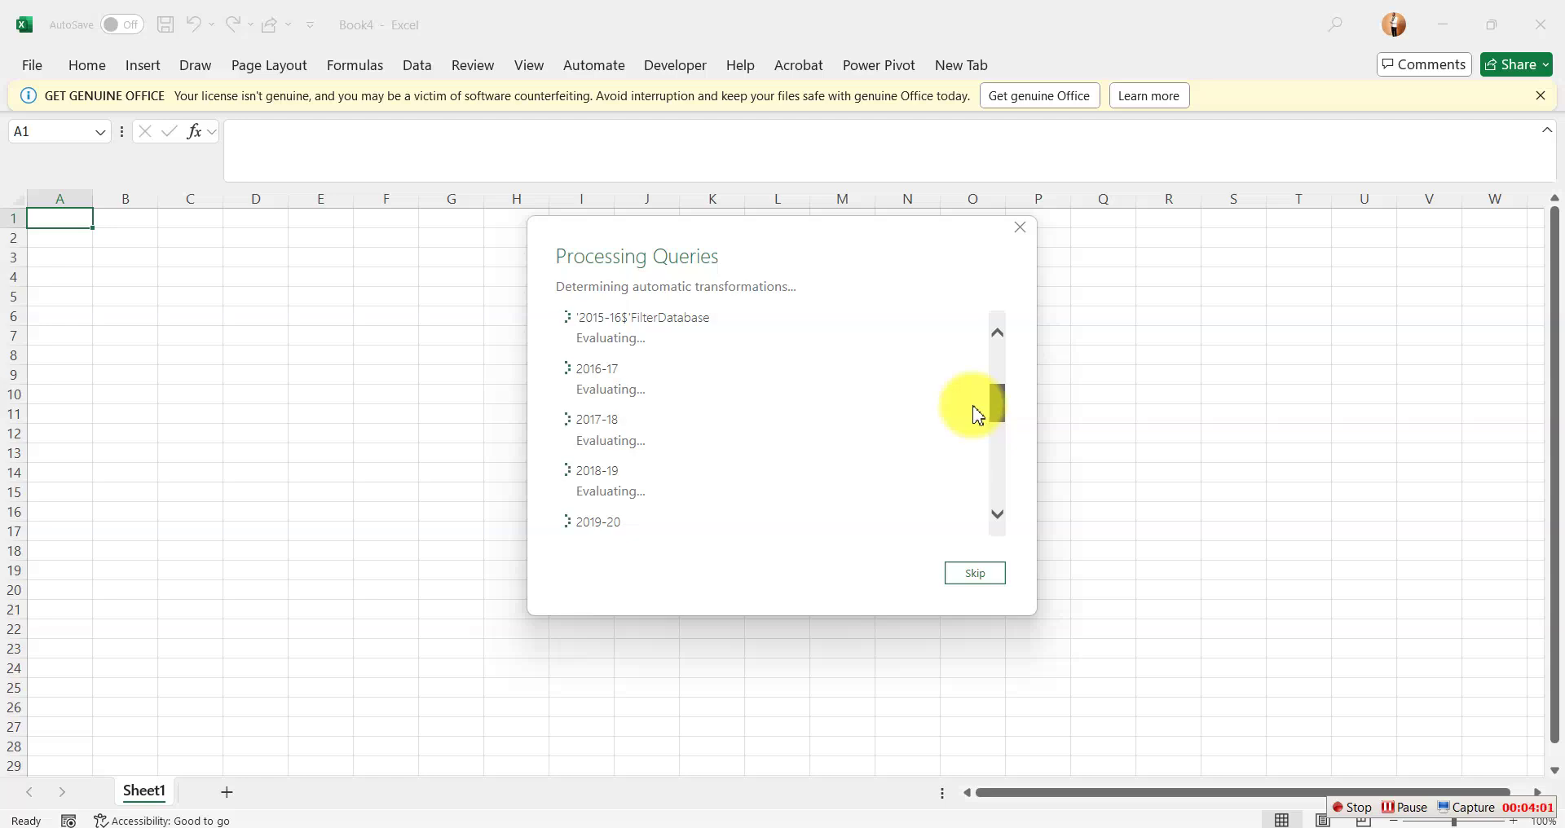
pyautogui.moveTo(978, 416); pyautogui.dragTo(1026, 587)
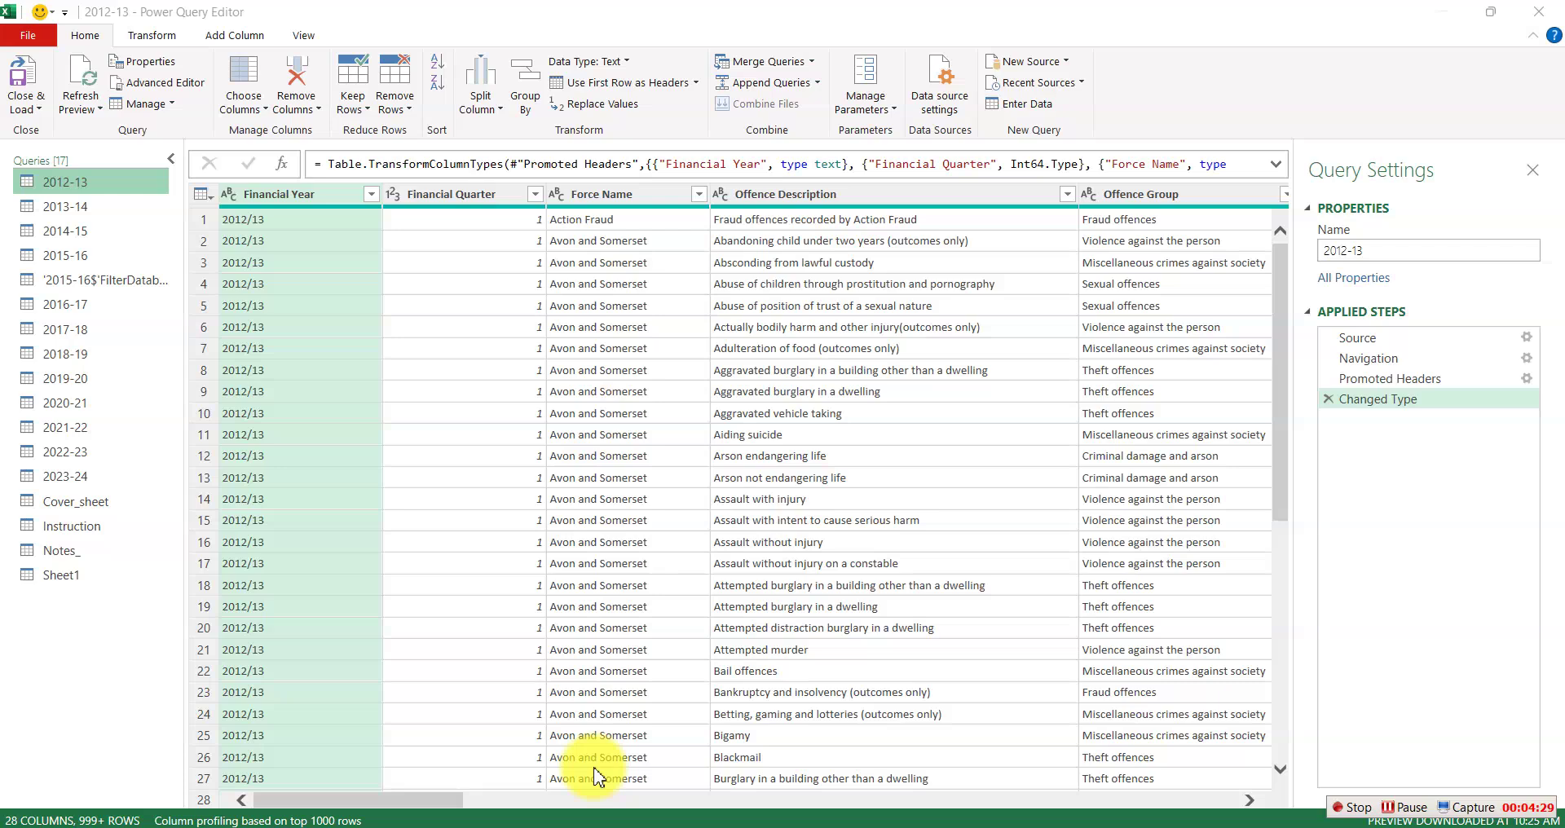
pyautogui.click(327, 802)
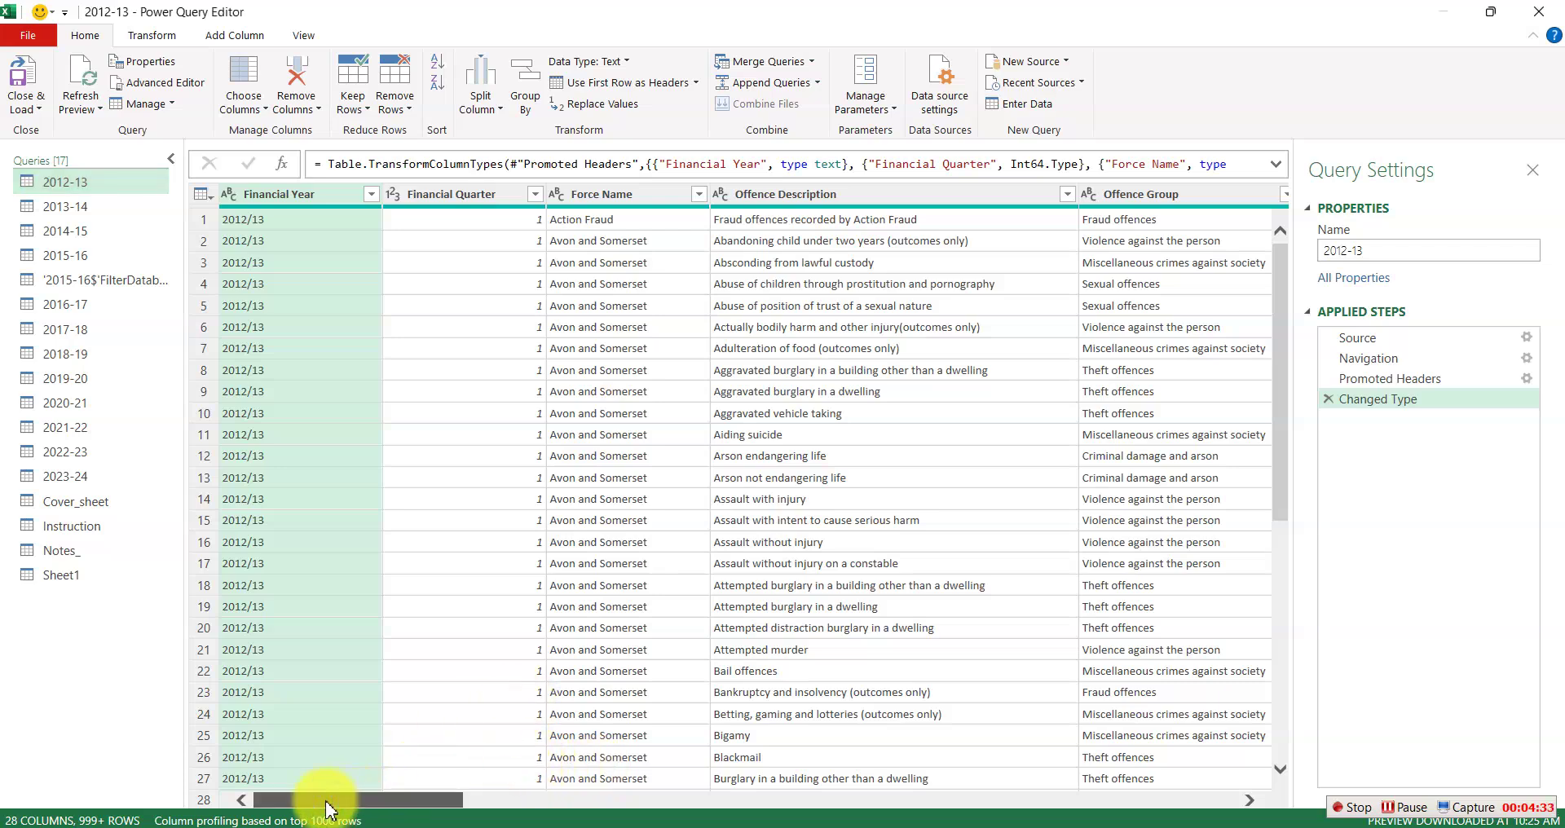
pyautogui.moveTo(327, 802)
pyautogui.mouseDown()
pyautogui.moveTo(863, 804)
pyautogui.moveTo(329, 803)
pyautogui.mouseUp()
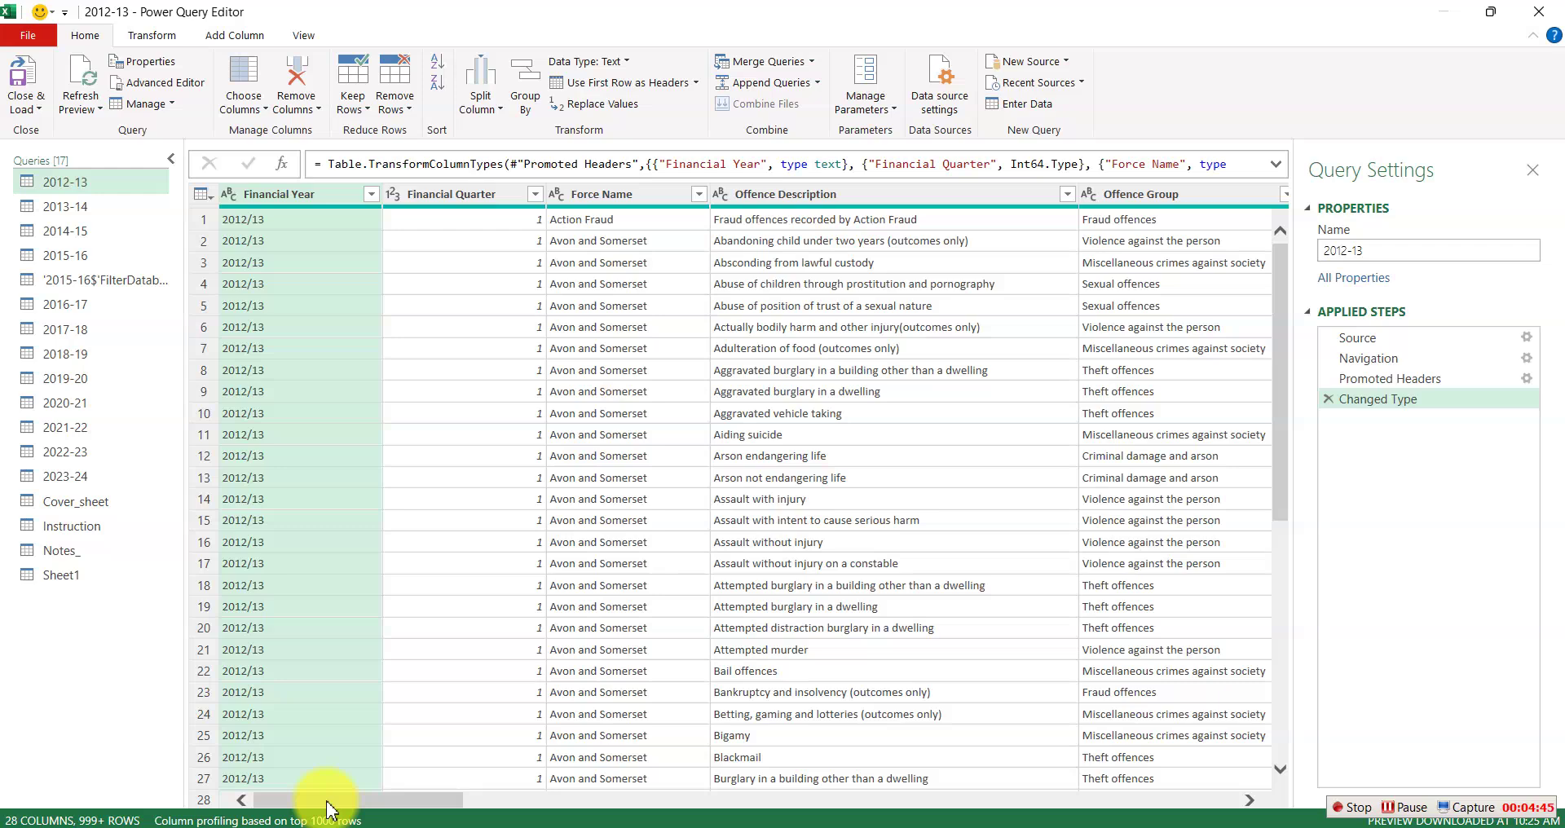
pyautogui.moveTo(329, 809); pyautogui.dragTo(311, 810)
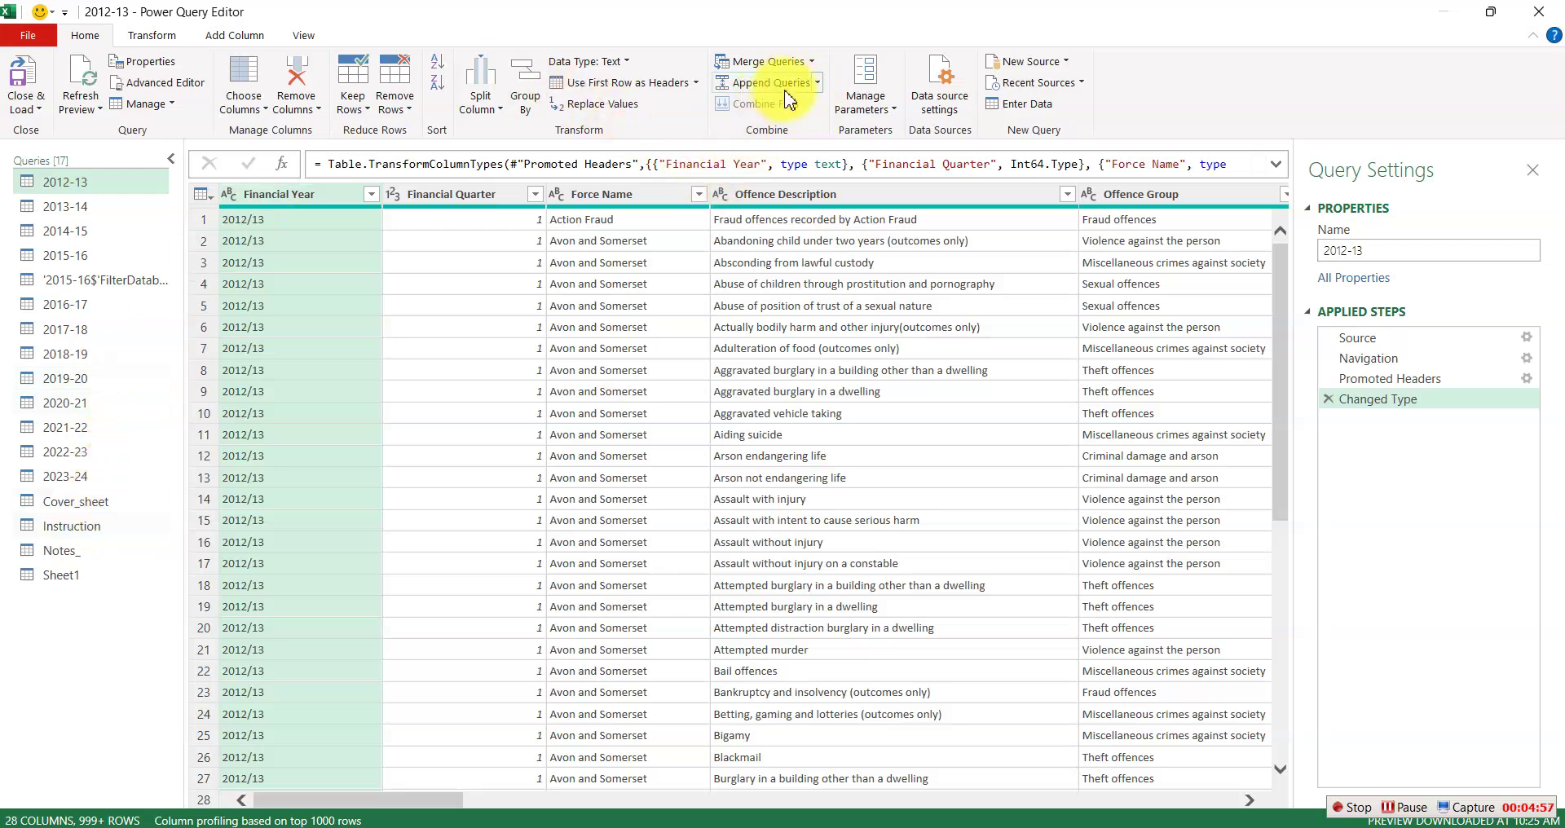
# - Start appending three or more tables as a new query, adding 2013-14, 2014-15, 2015-16 and 2016-17 after 2012-13
pyautogui.click(818, 84)
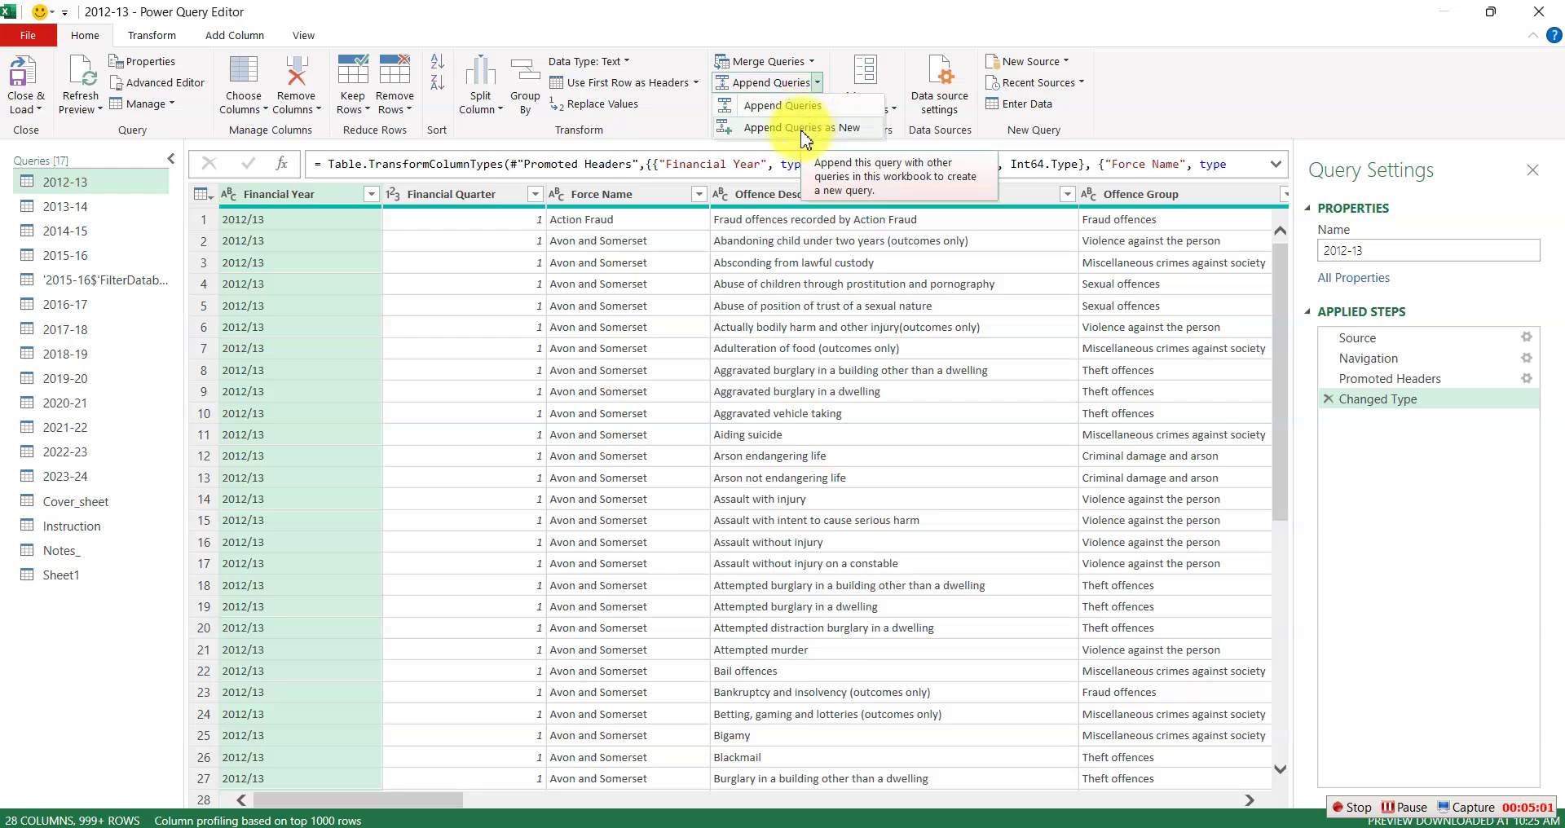
pyautogui.click(803, 129)
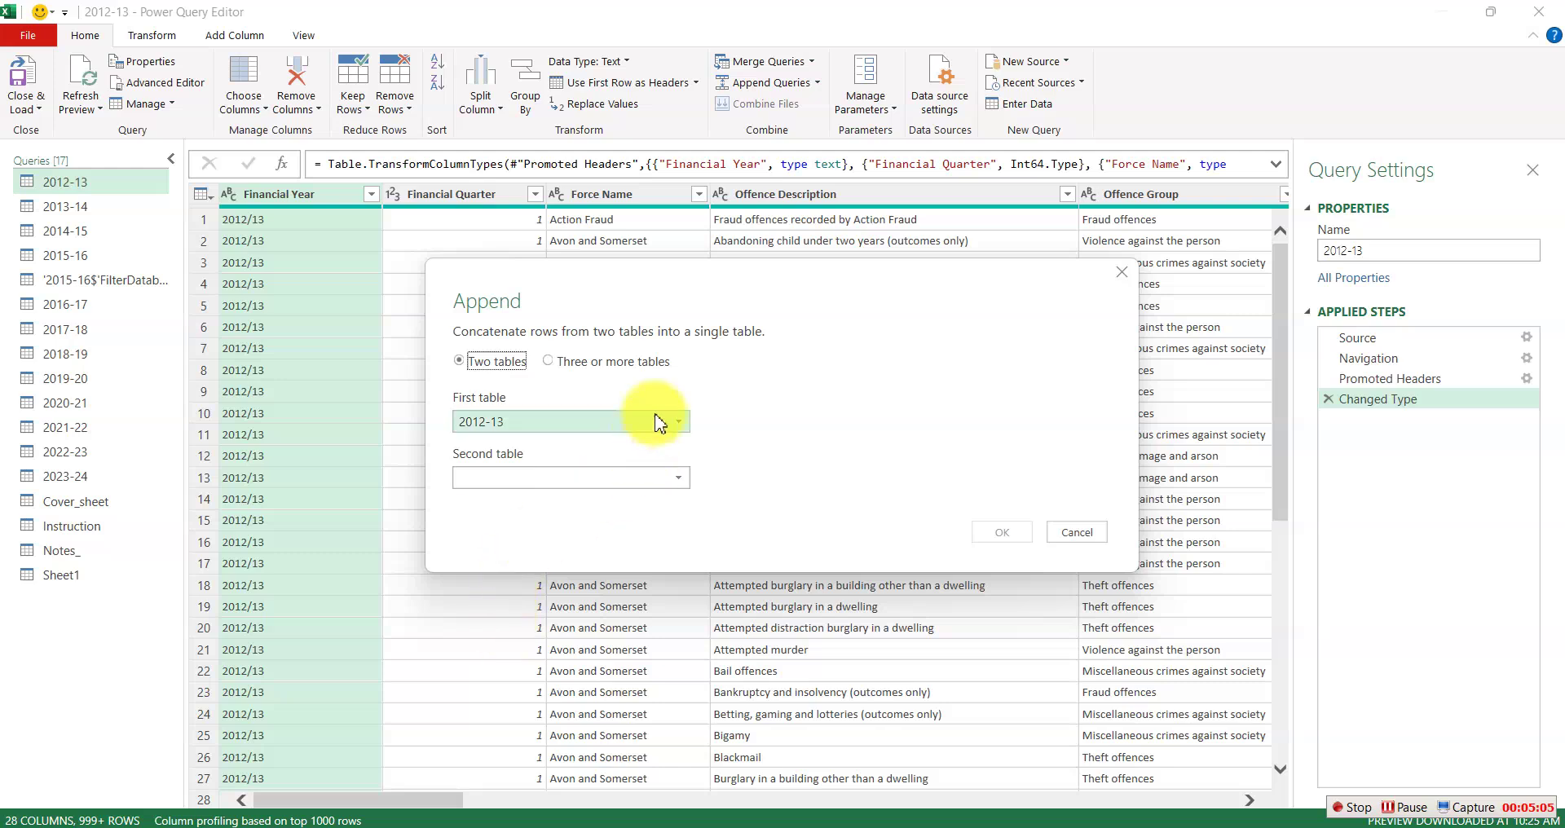
pyautogui.click(562, 363)
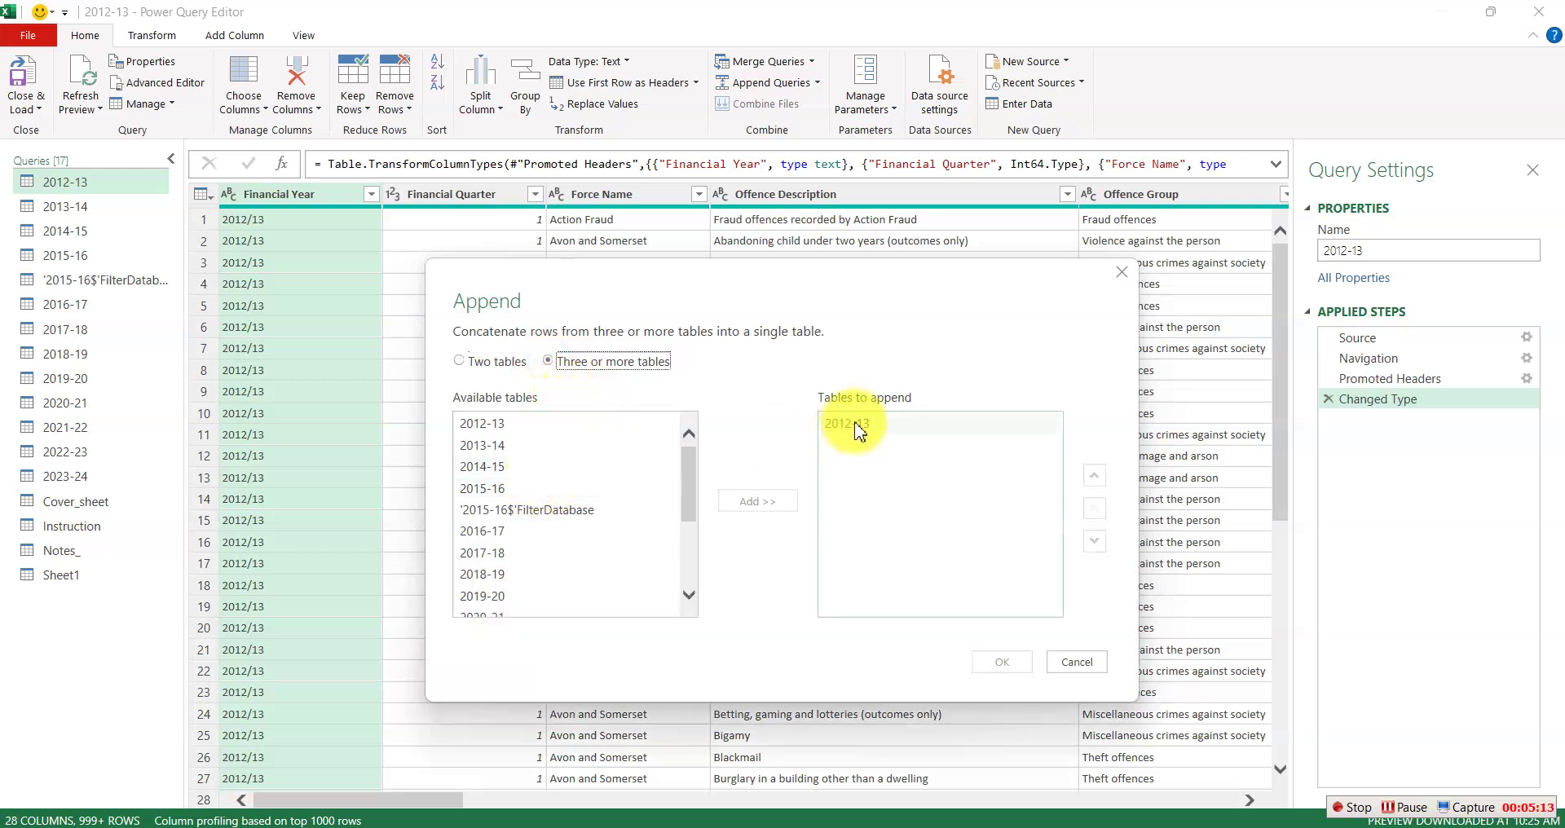
pyautogui.click(505, 448)
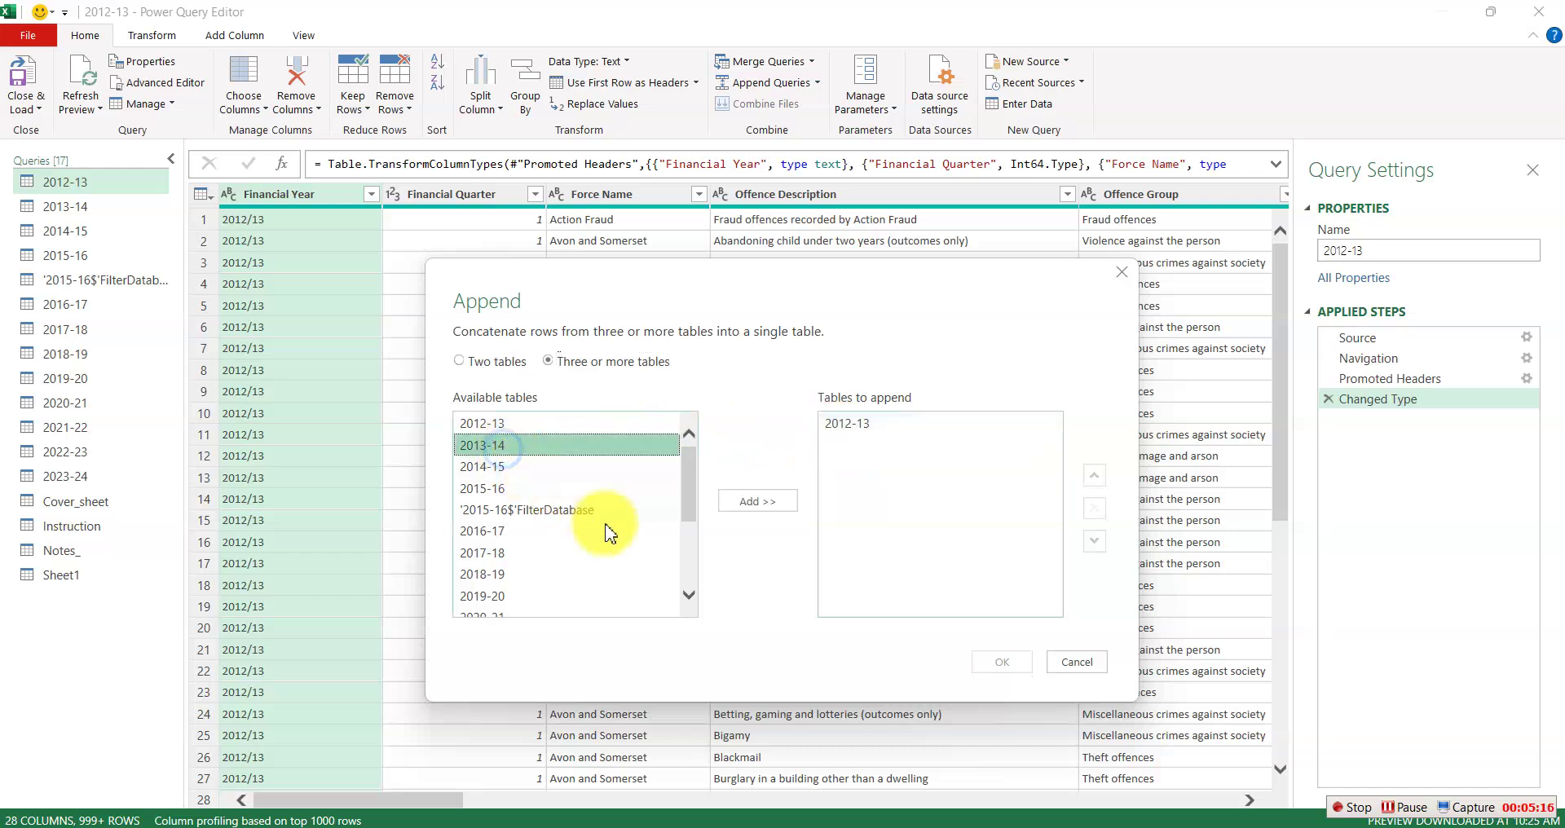
pyautogui.click(746, 504)
pyautogui.click(554, 466)
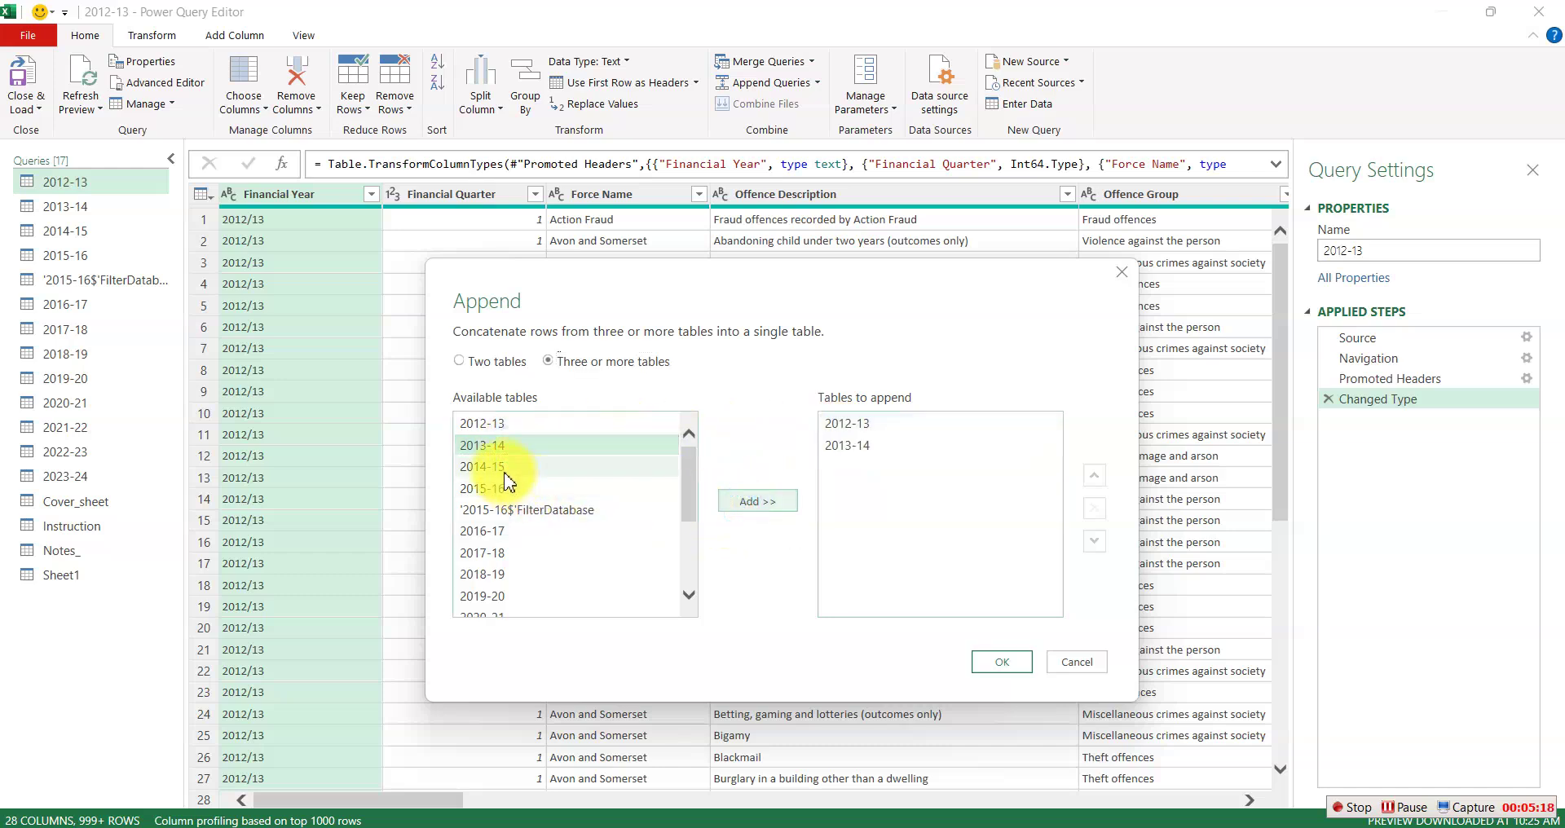
pyautogui.click(769, 503)
pyautogui.click(522, 492)
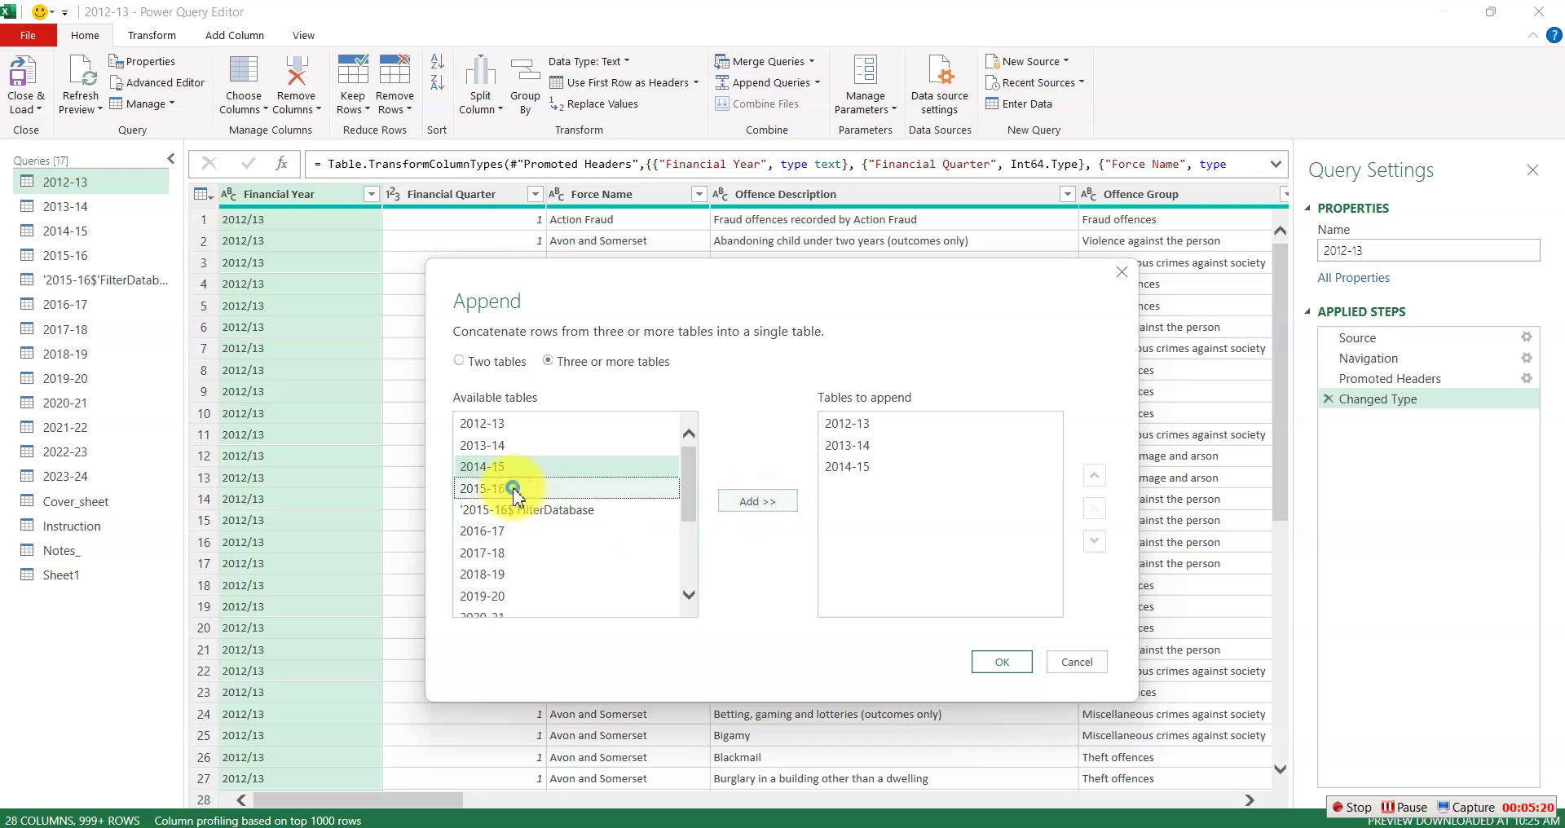
pyautogui.click(759, 501)
pyautogui.click(479, 532)
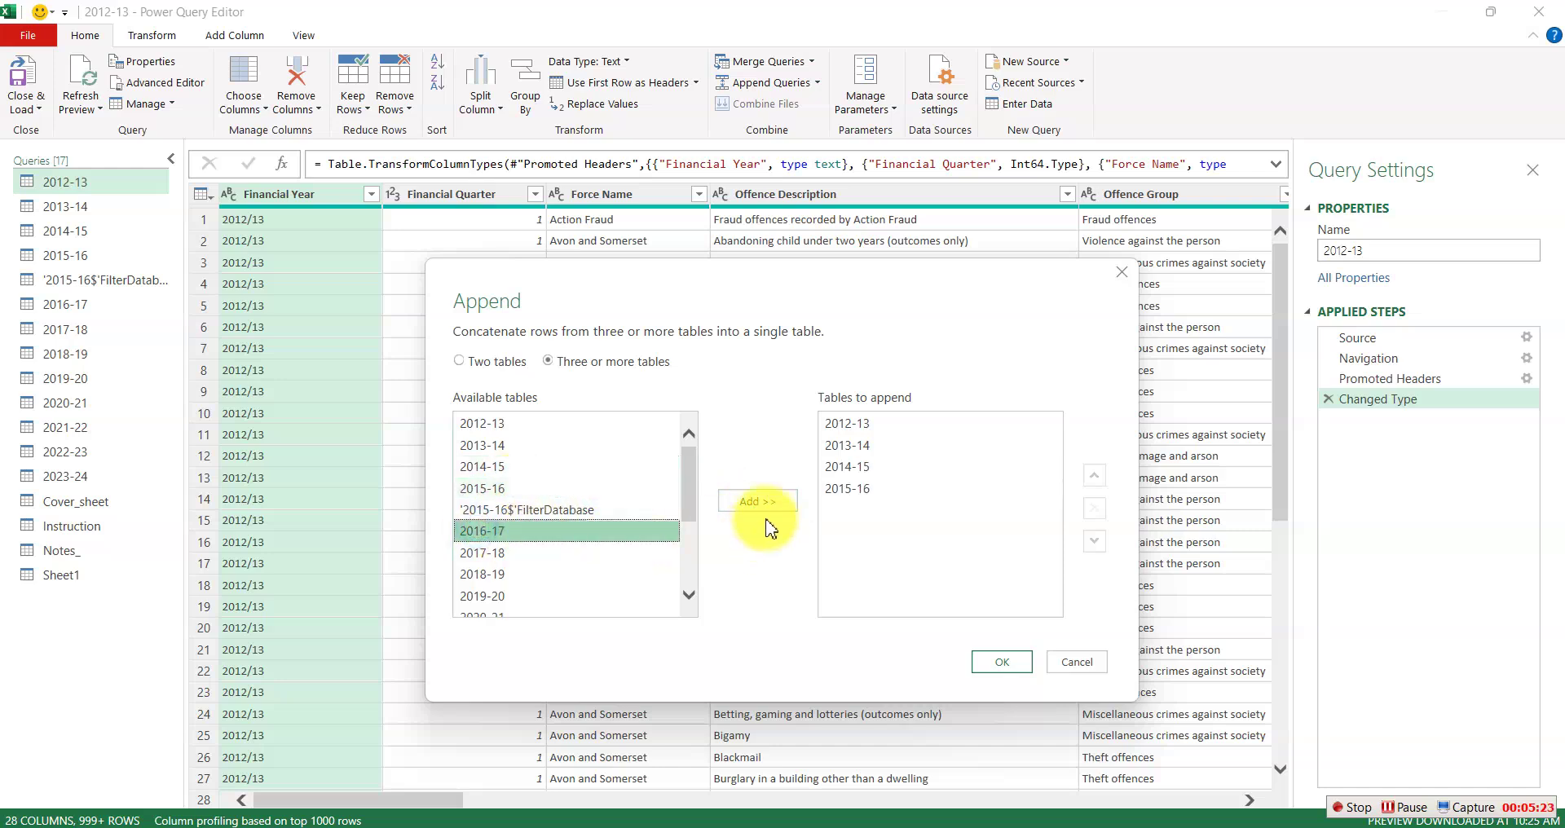
pyautogui.click(762, 502)
# - Add the 2017-18, 2018-19, 2019-20 and 2020-21 tables to the tables to append
pyautogui.click(486, 556)
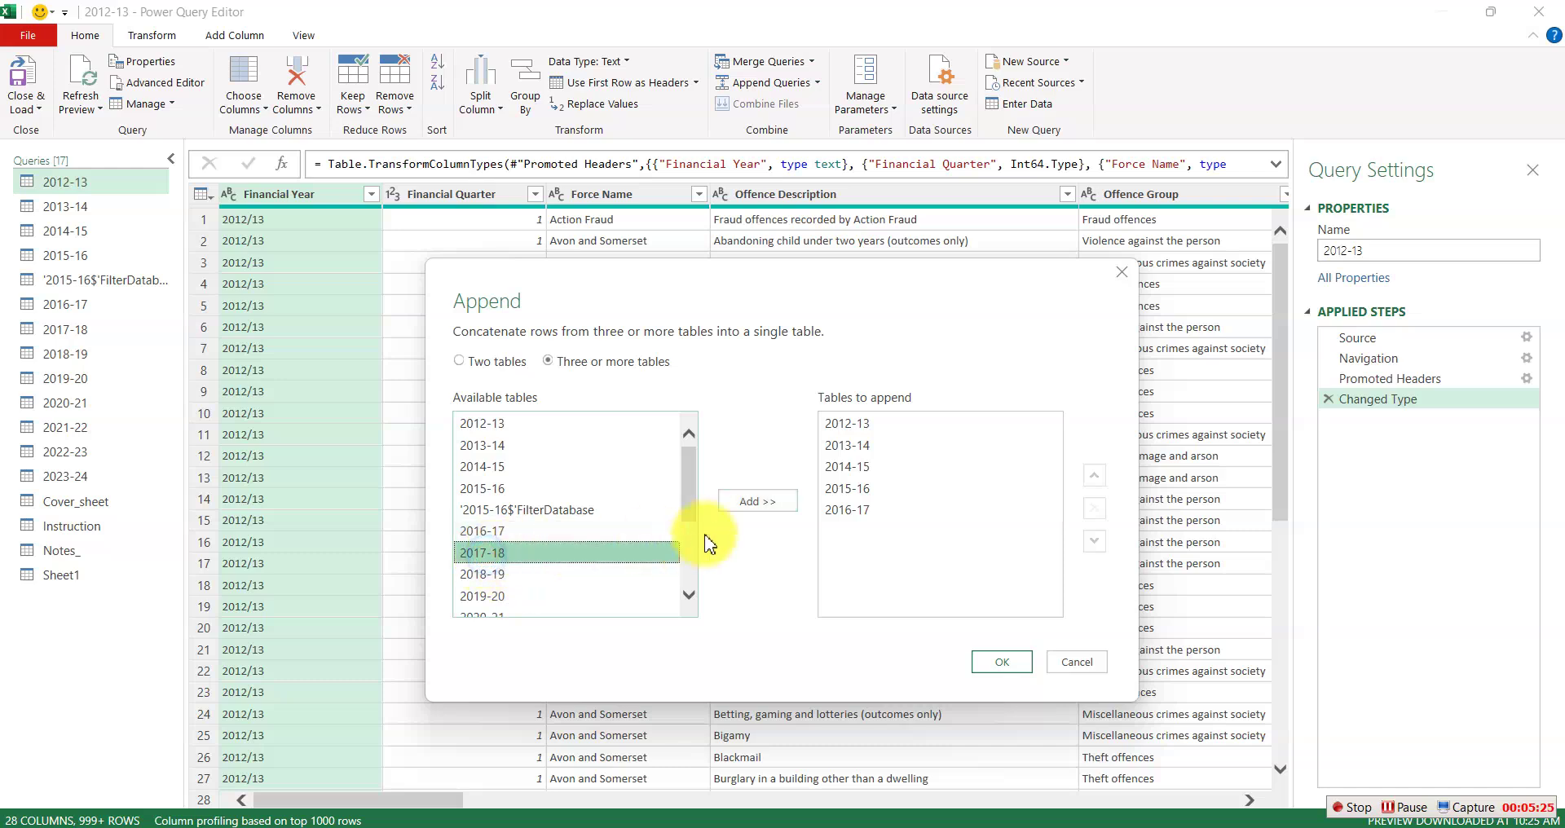
pyautogui.click(772, 503)
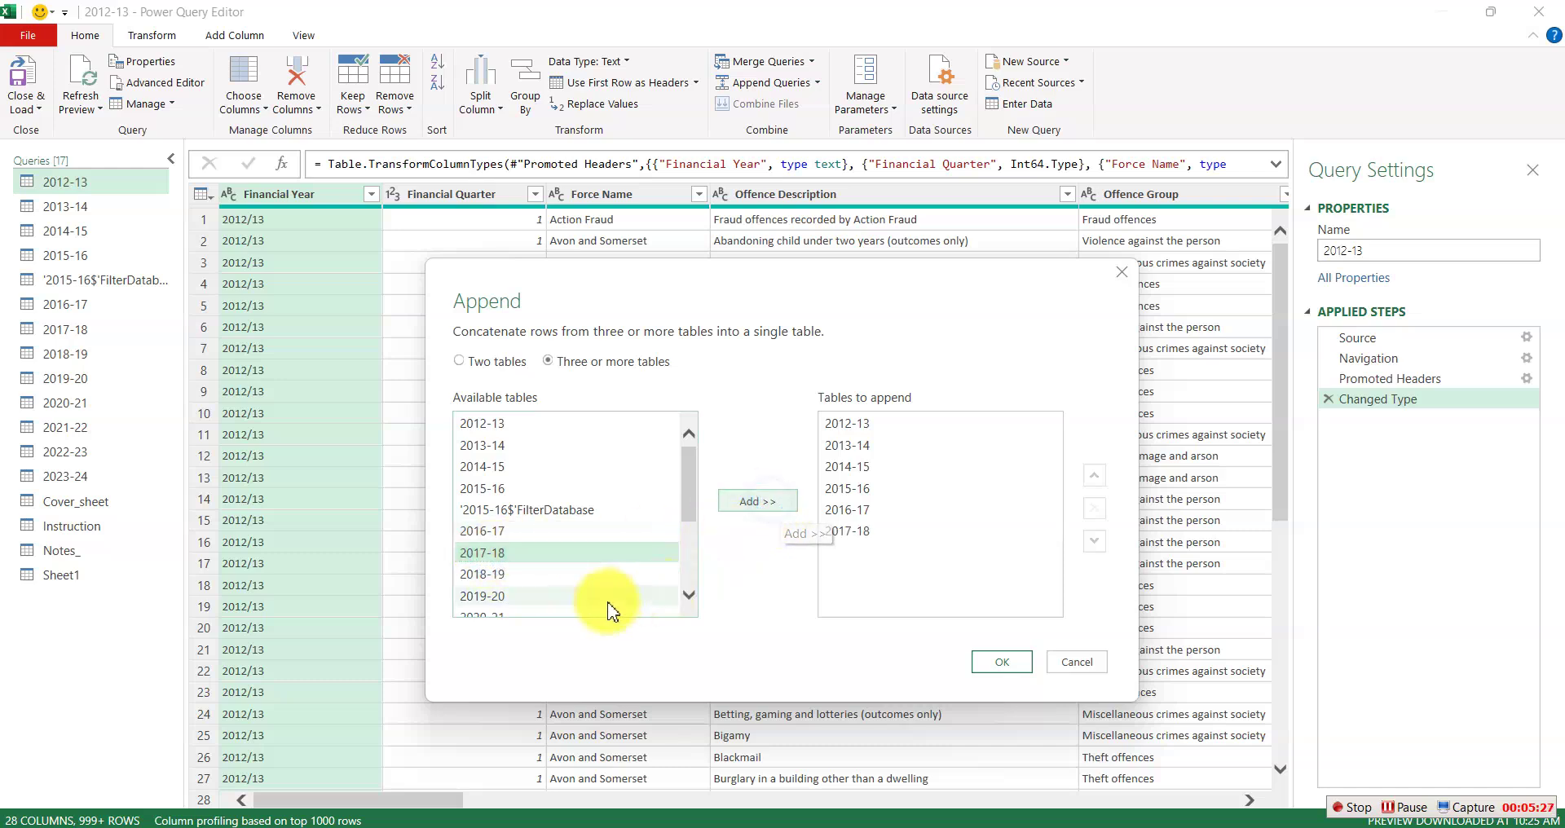
pyautogui.click(507, 576)
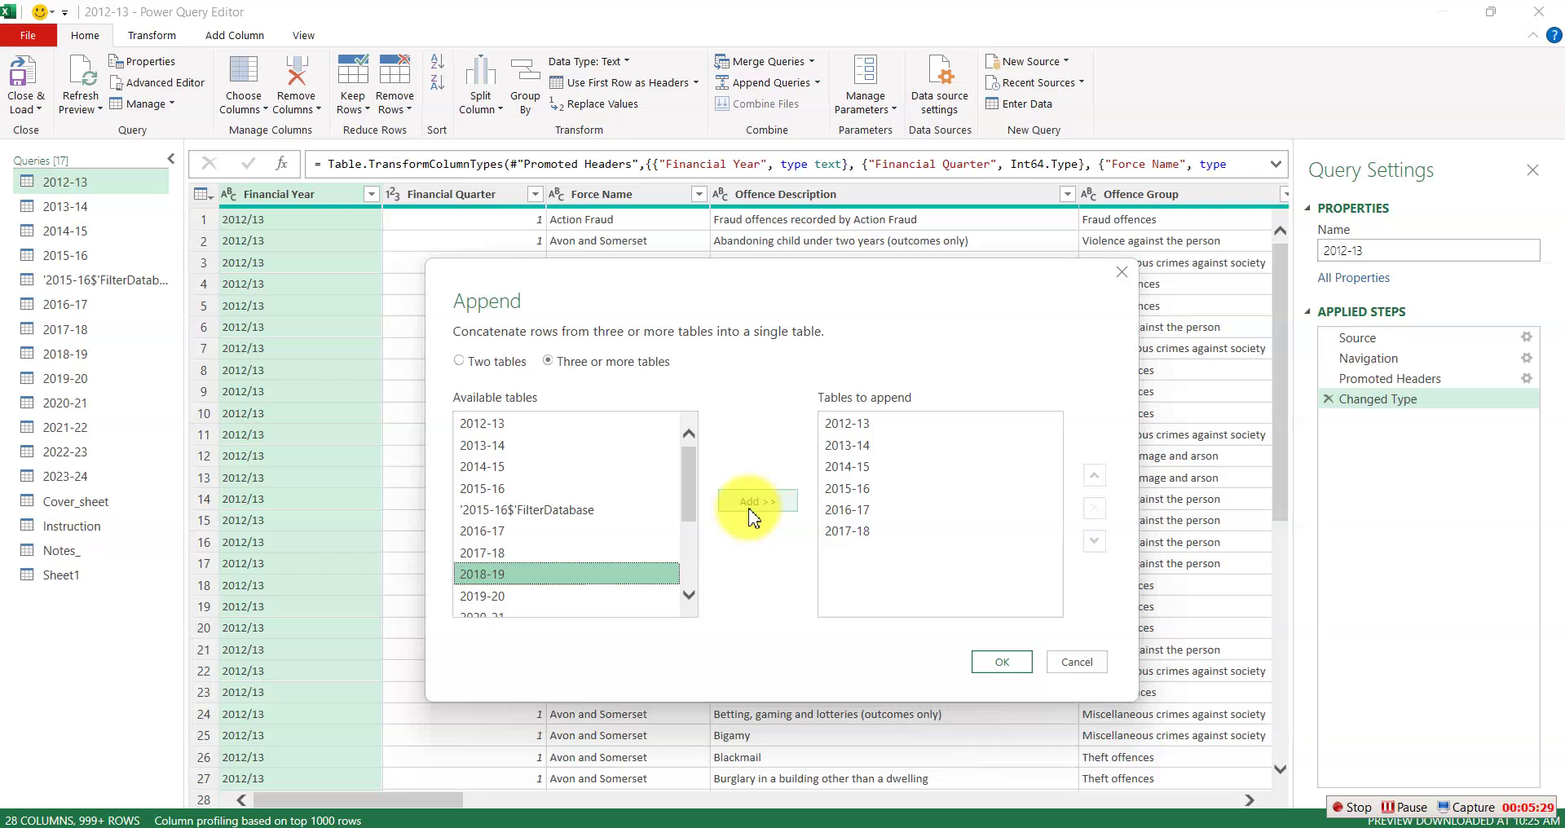
pyautogui.click(750, 513)
pyautogui.click(500, 596)
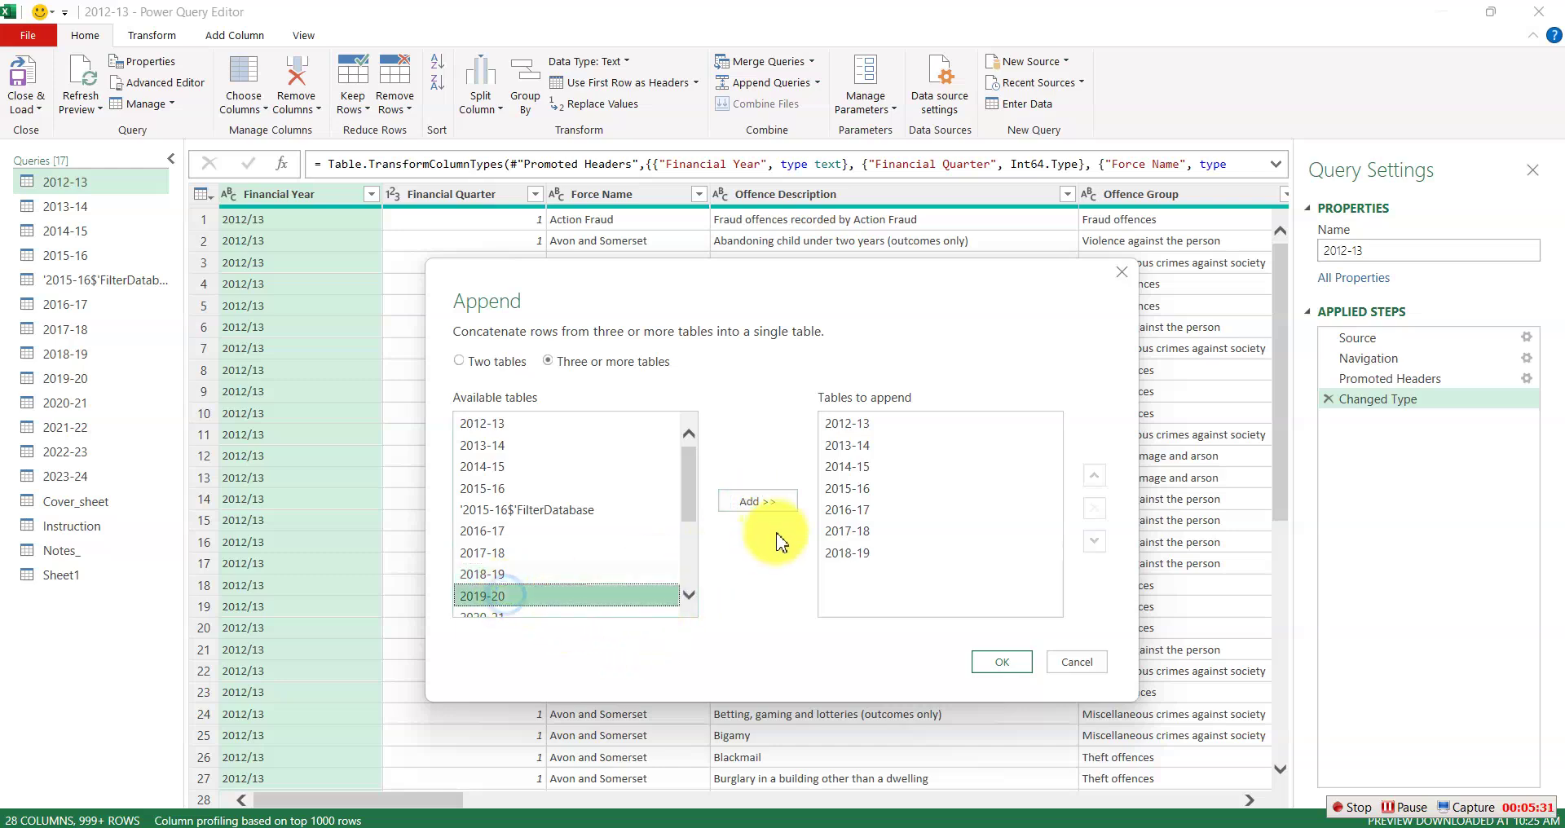
pyautogui.click(759, 504)
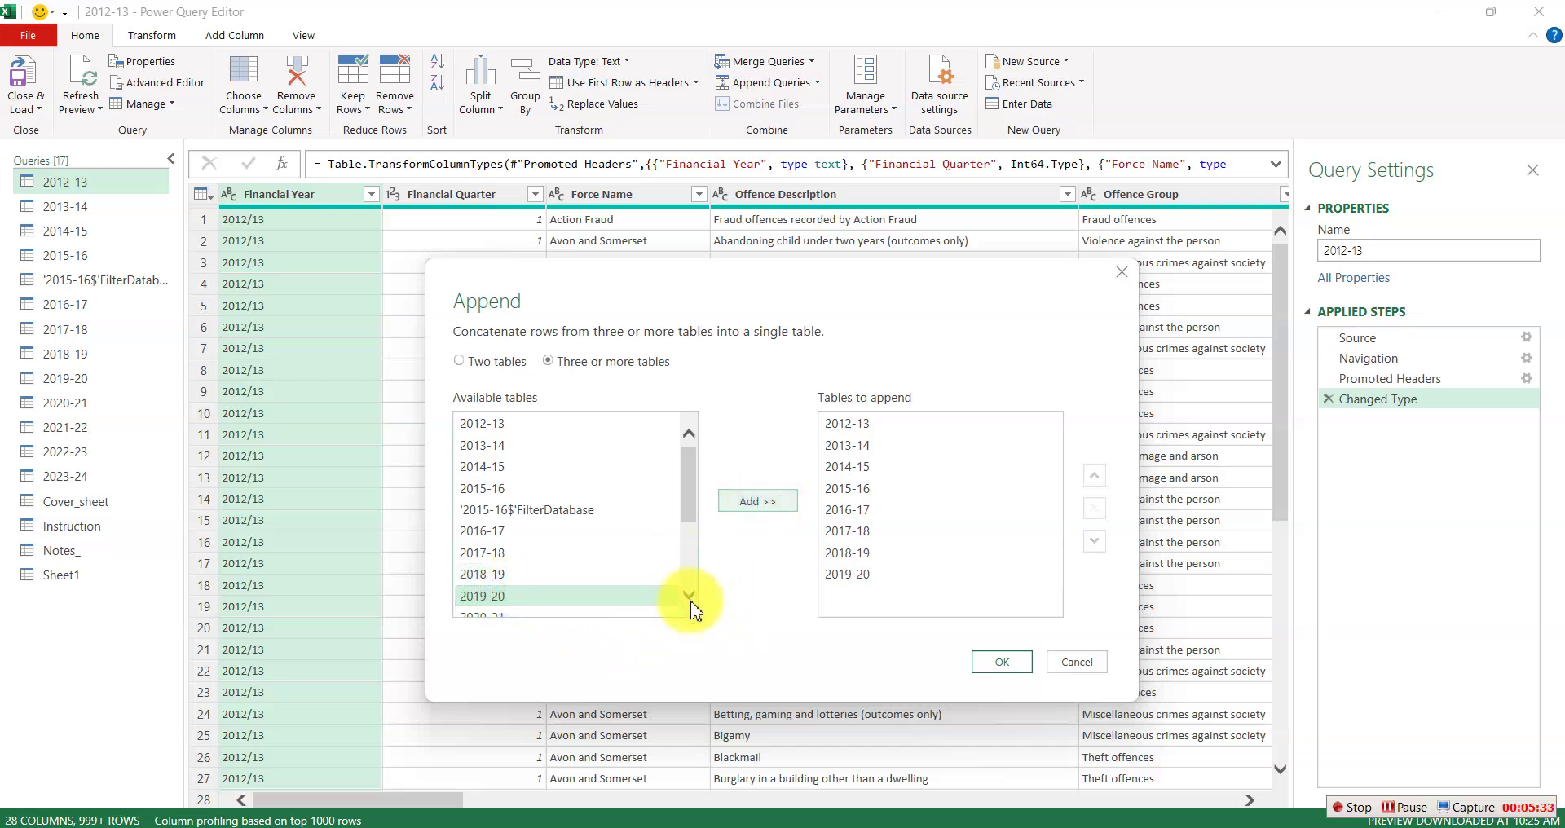
pyautogui.click(689, 595)
pyautogui.click(481, 490)
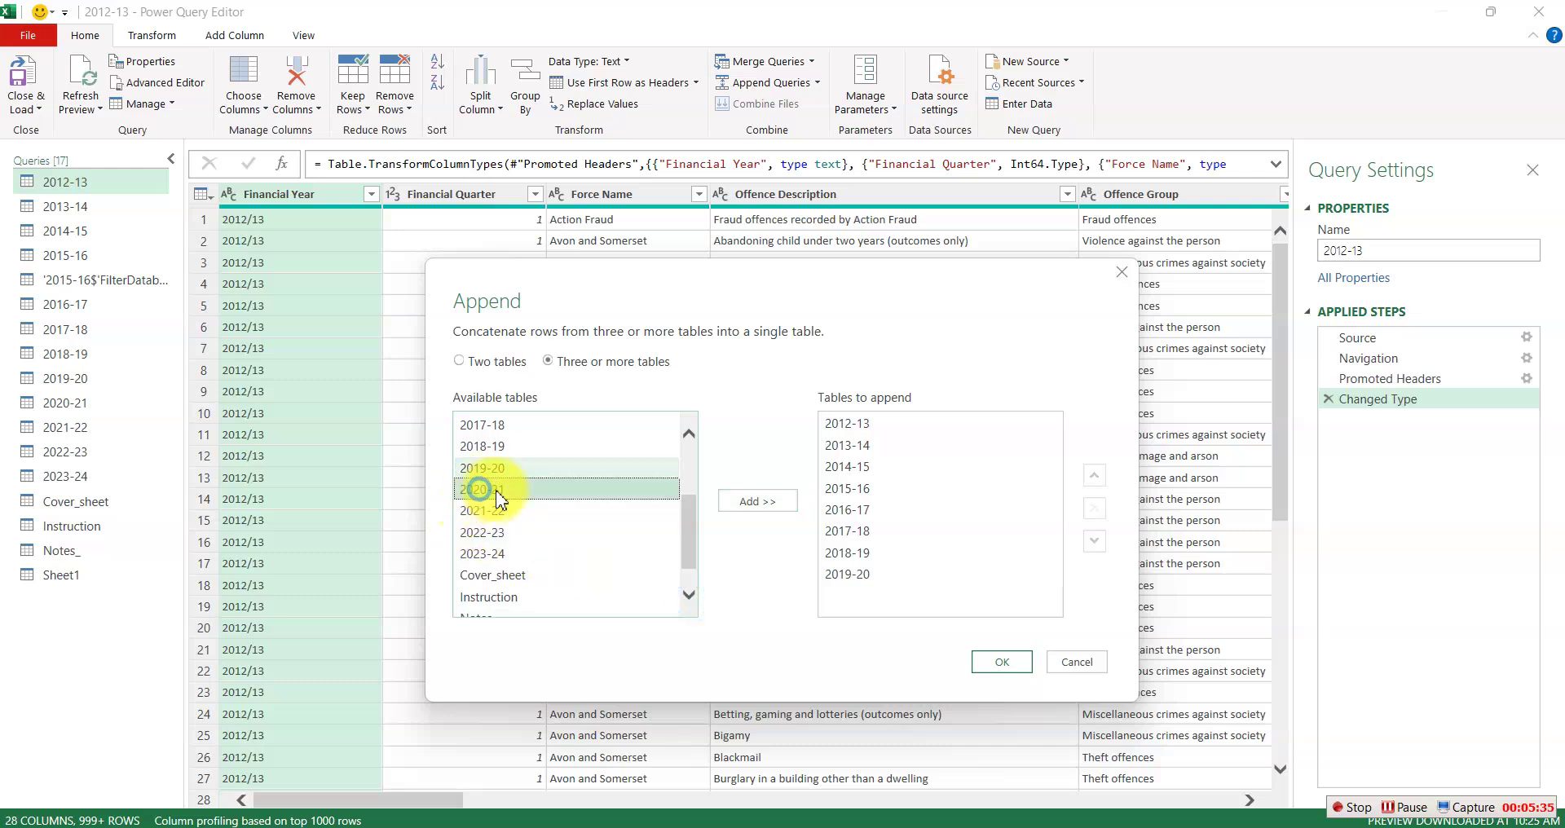
pyautogui.click(755, 503)
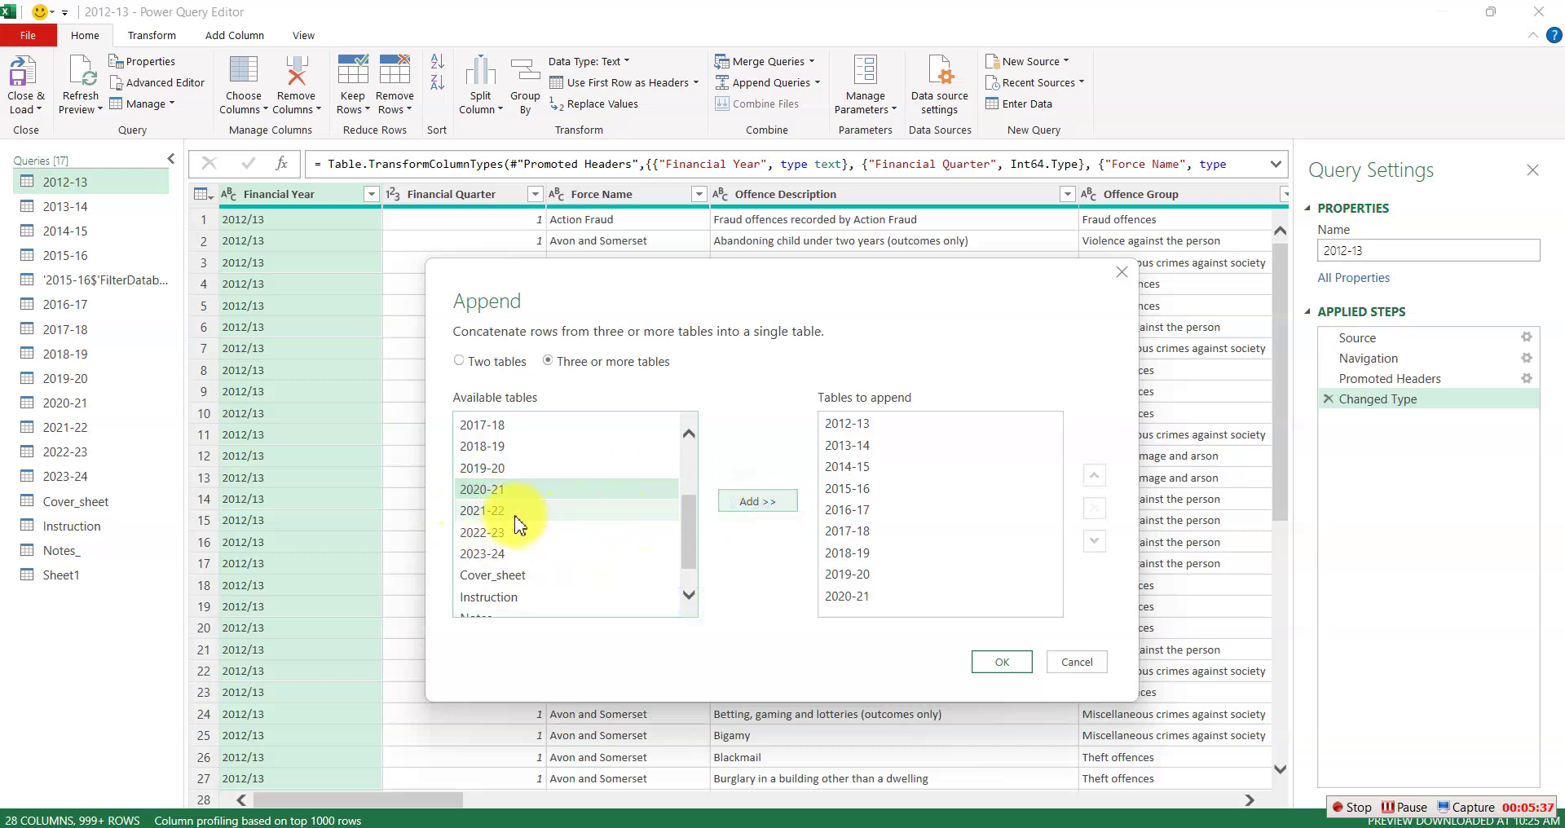
# - Add the 2021-22, 2022-23 and 2023-24 tables to the append and create the combined query
pyautogui.click(516, 512)
pyautogui.click(759, 502)
pyautogui.click(545, 534)
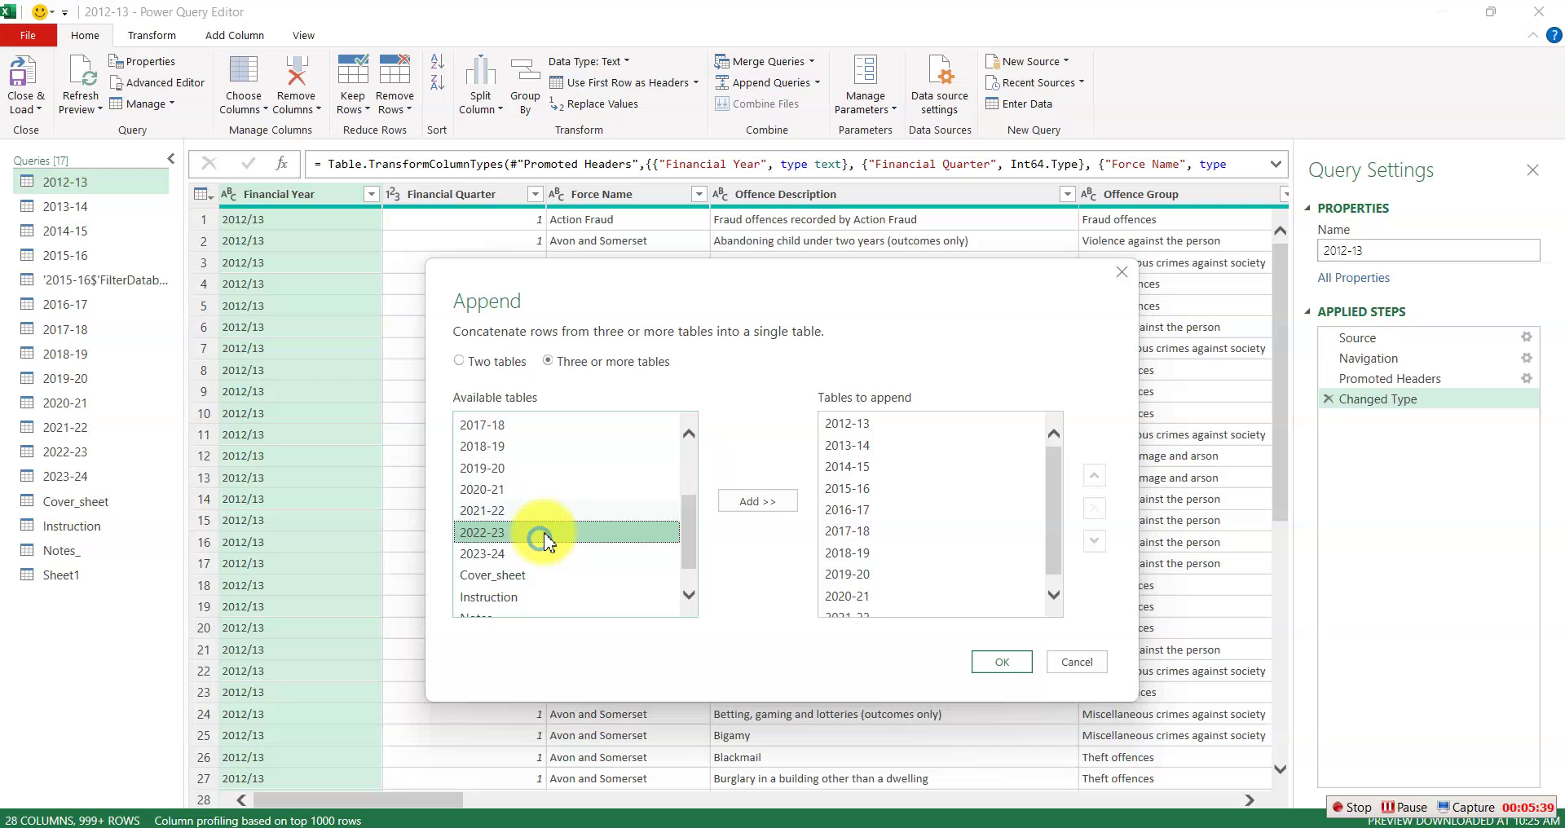
pyautogui.click(754, 501)
pyautogui.click(500, 554)
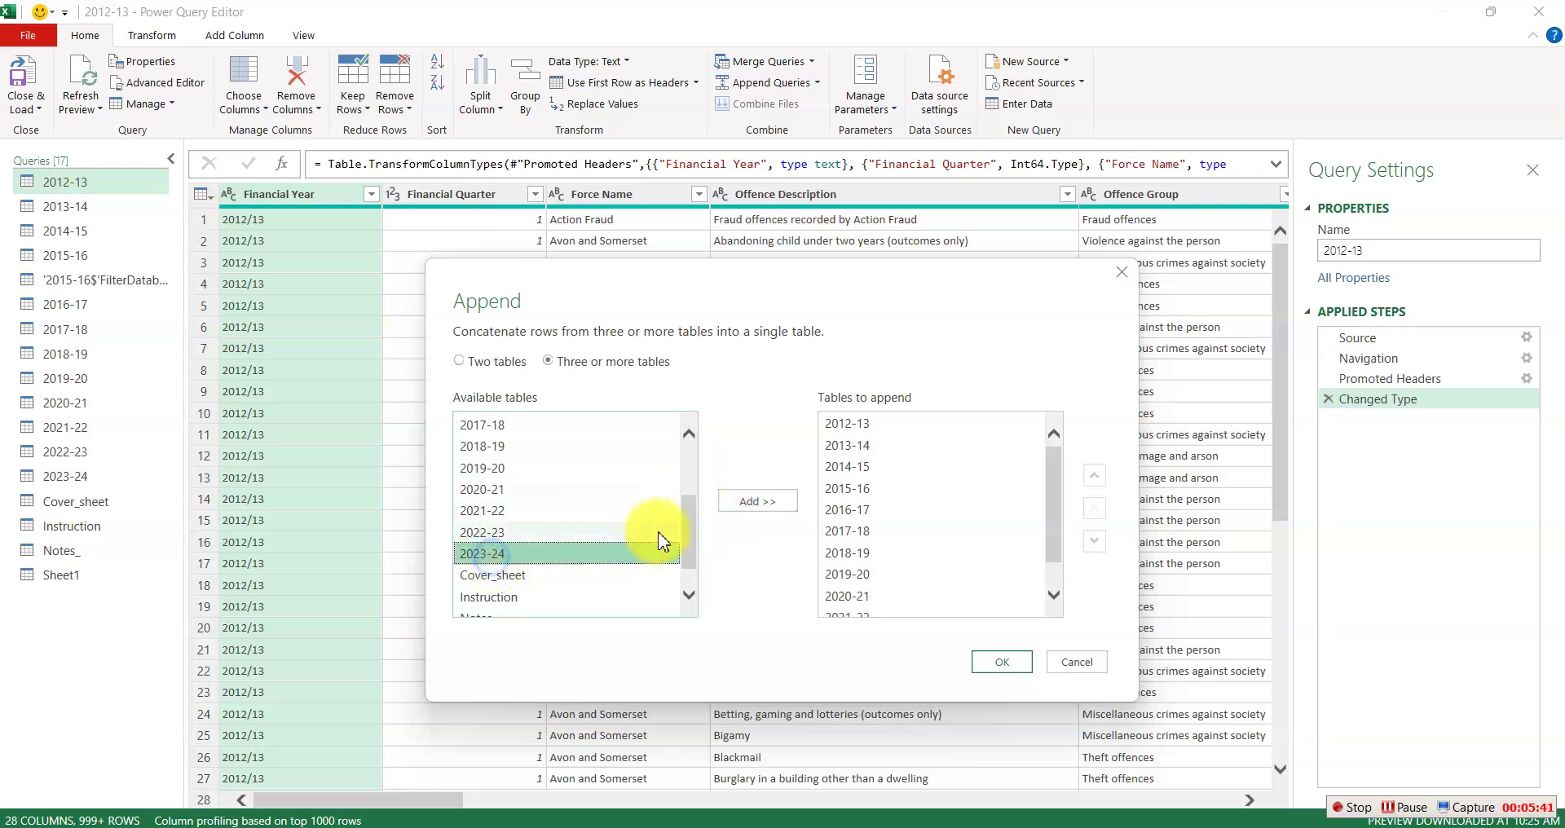
pyautogui.click(741, 505)
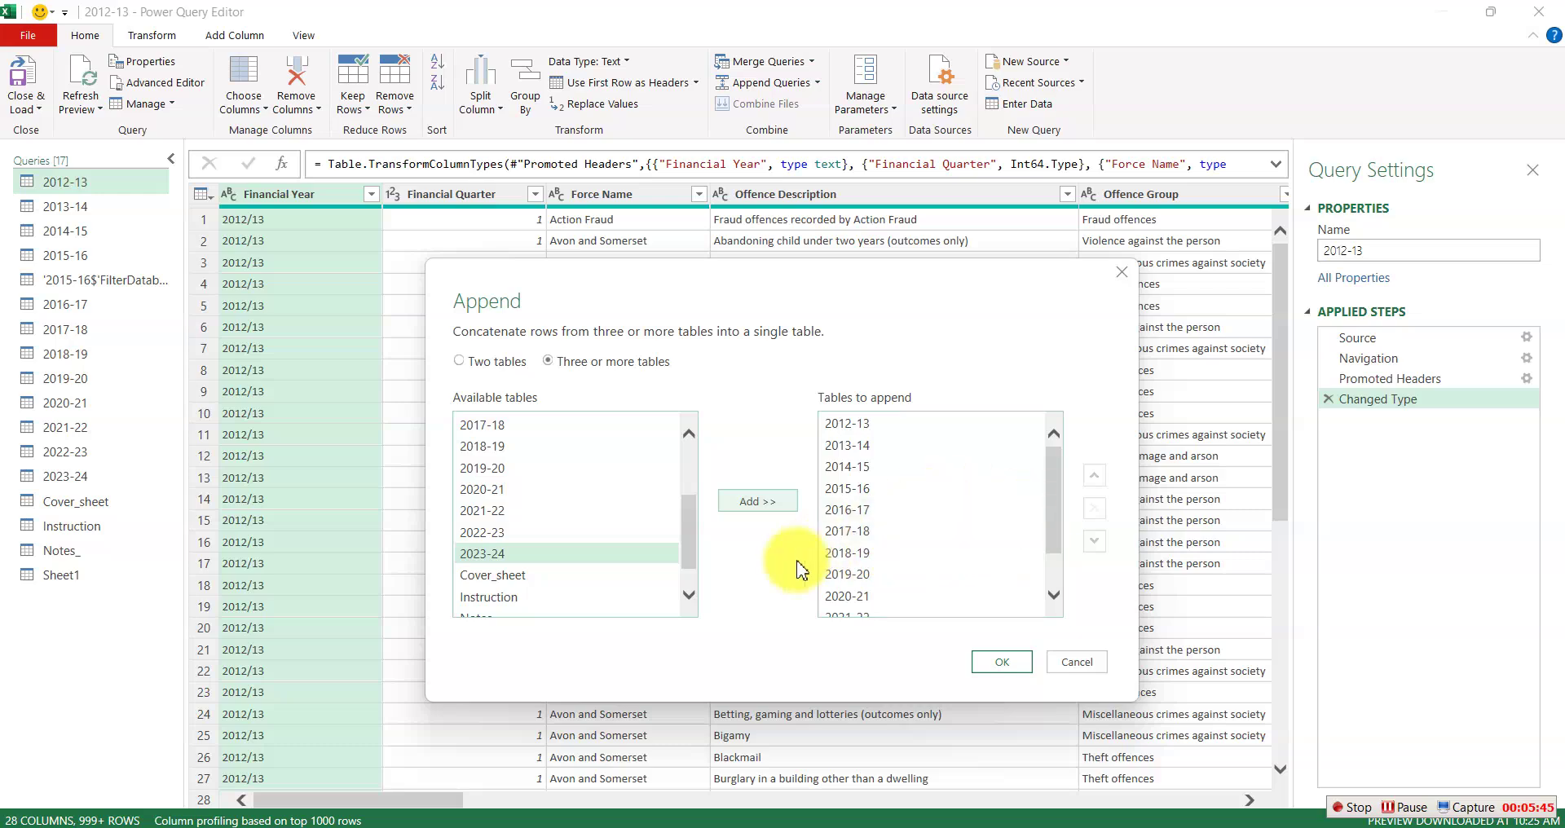
pyautogui.click(992, 668)
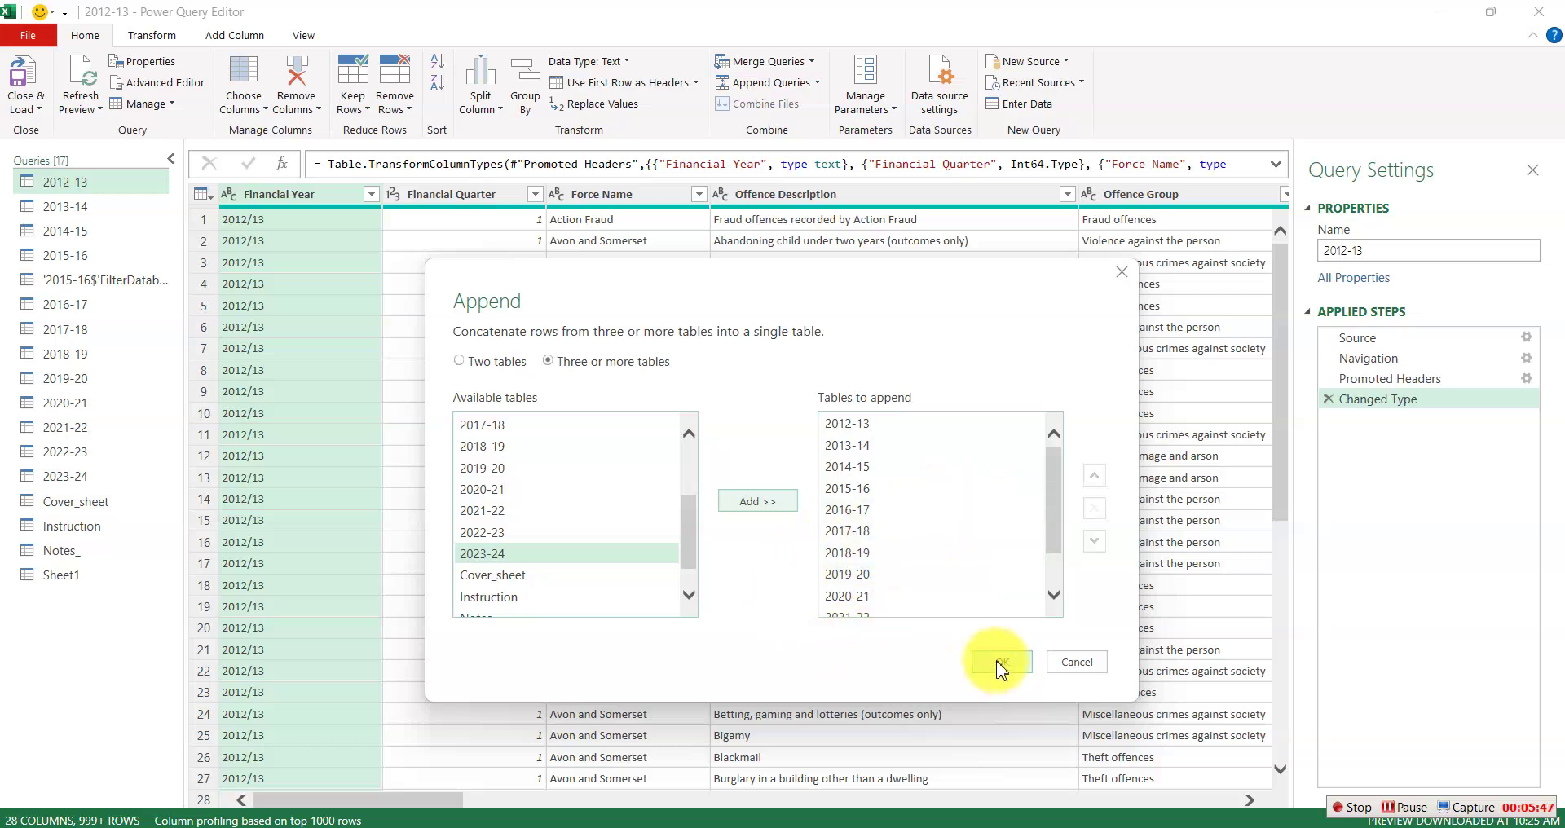
pyautogui.click(1001, 664)
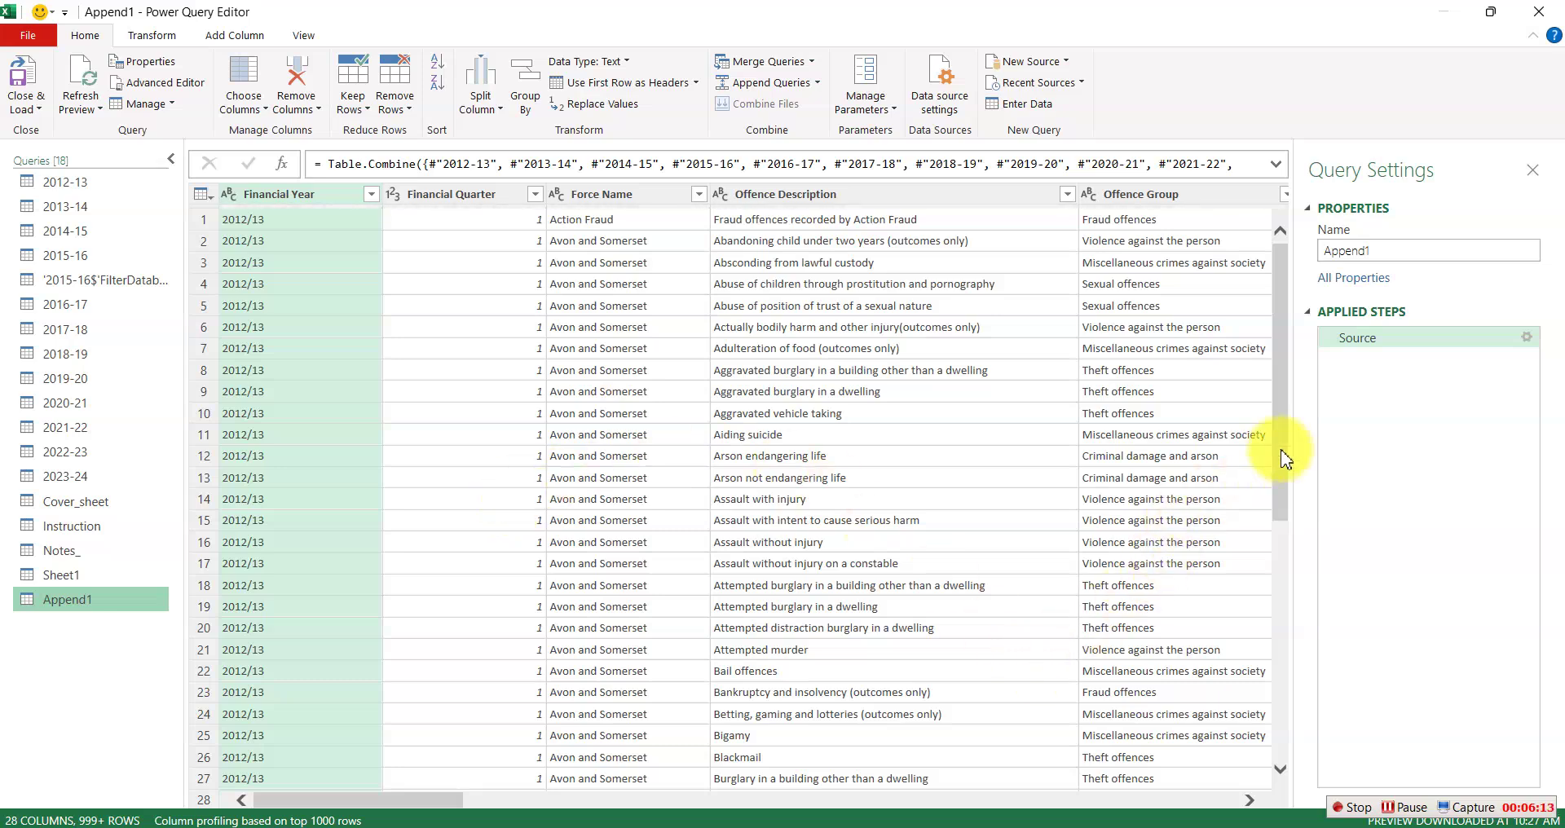
# - Examine the combined query's rows and columns to tell the real data columns from the empty ones
pyautogui.moveTo(1284, 458); pyautogui.dragTo(1321, 432)
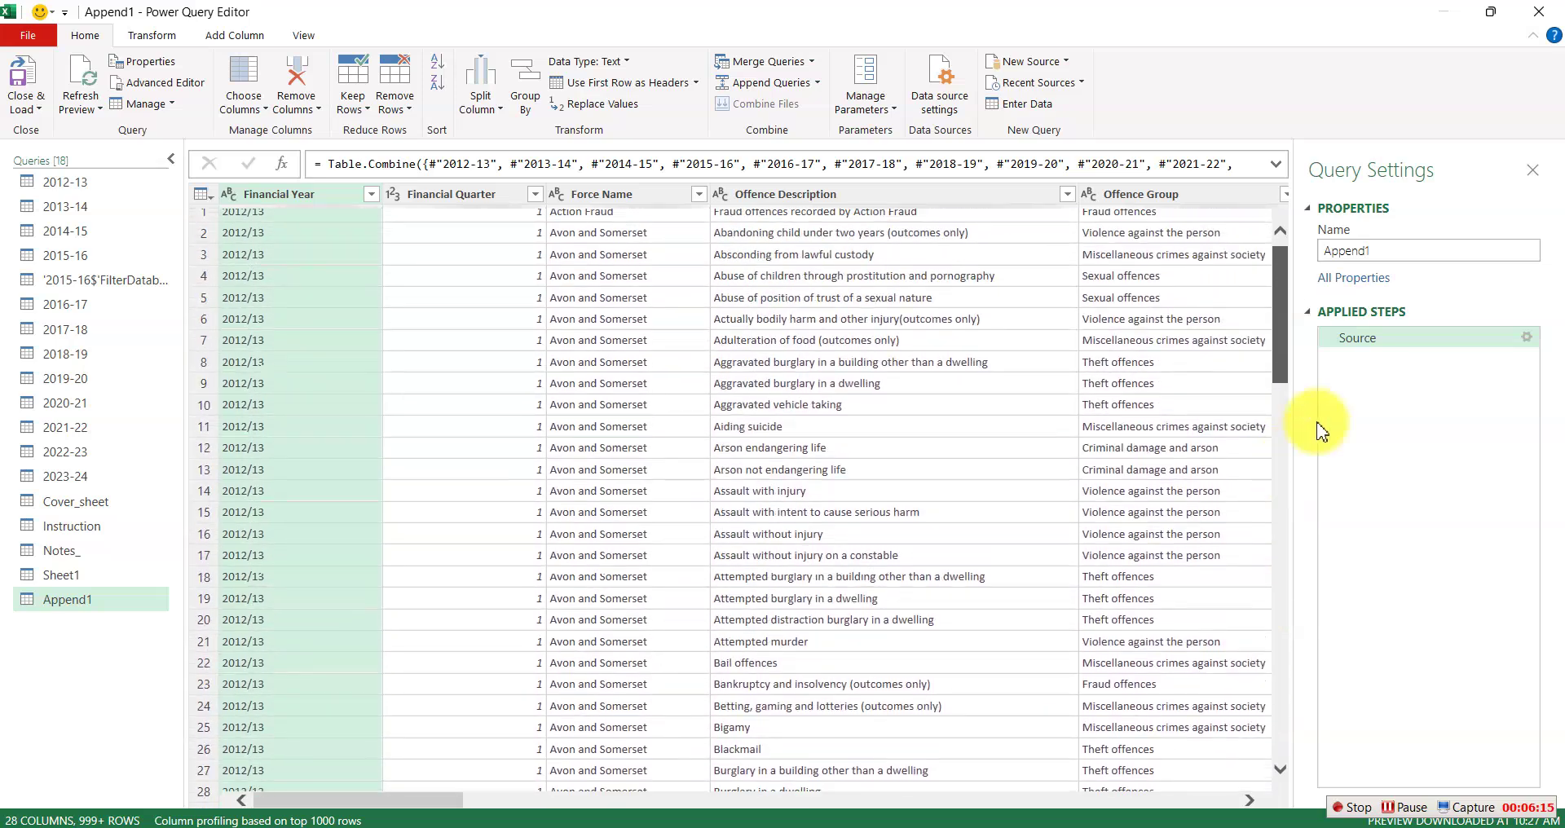
pyautogui.click(91, 605)
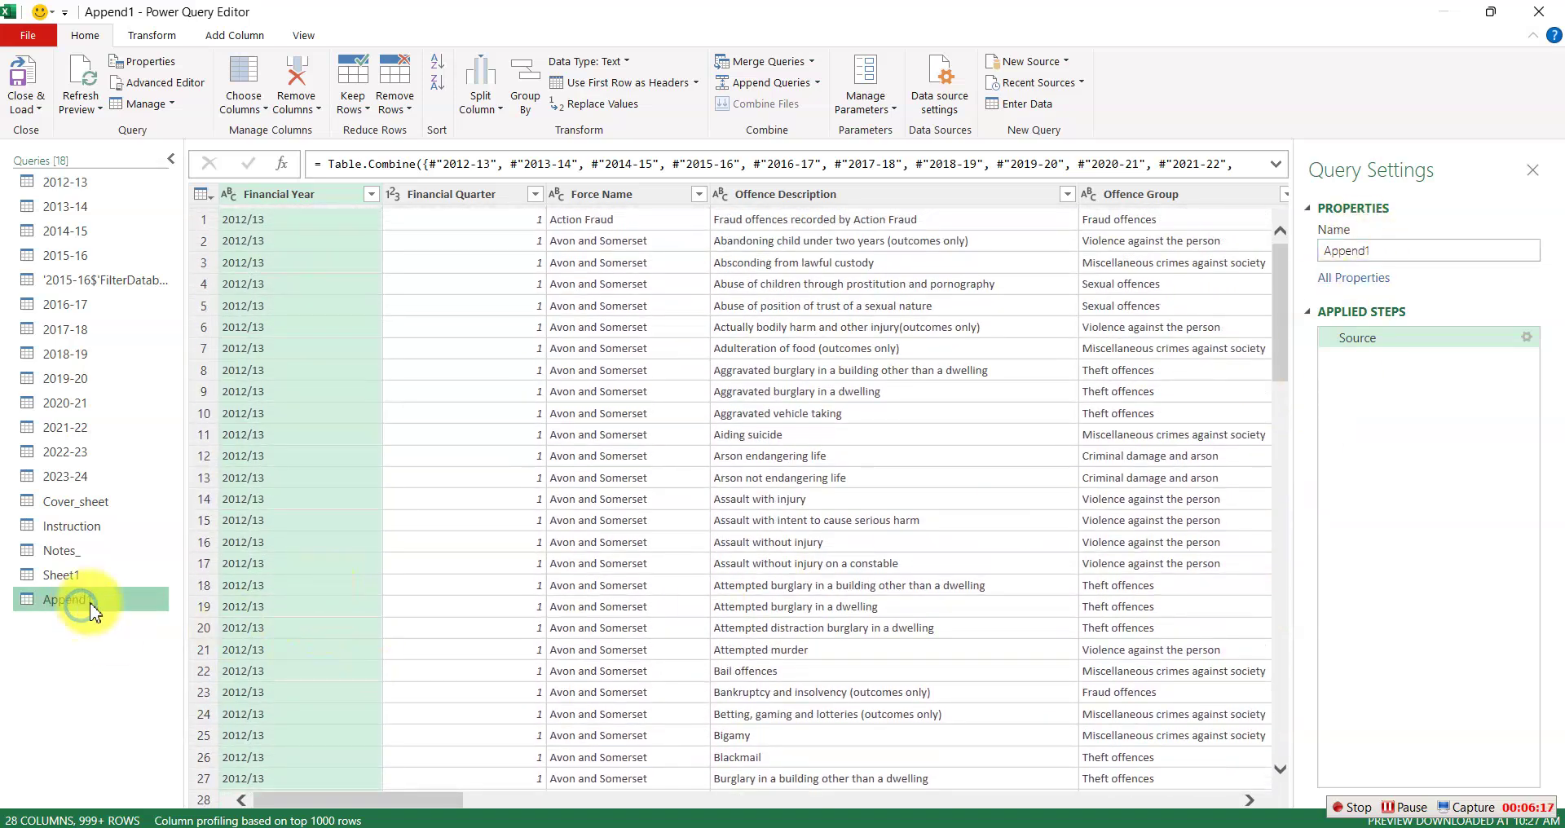
pyautogui.moveTo(304, 812); pyautogui.dragTo(161, 811)
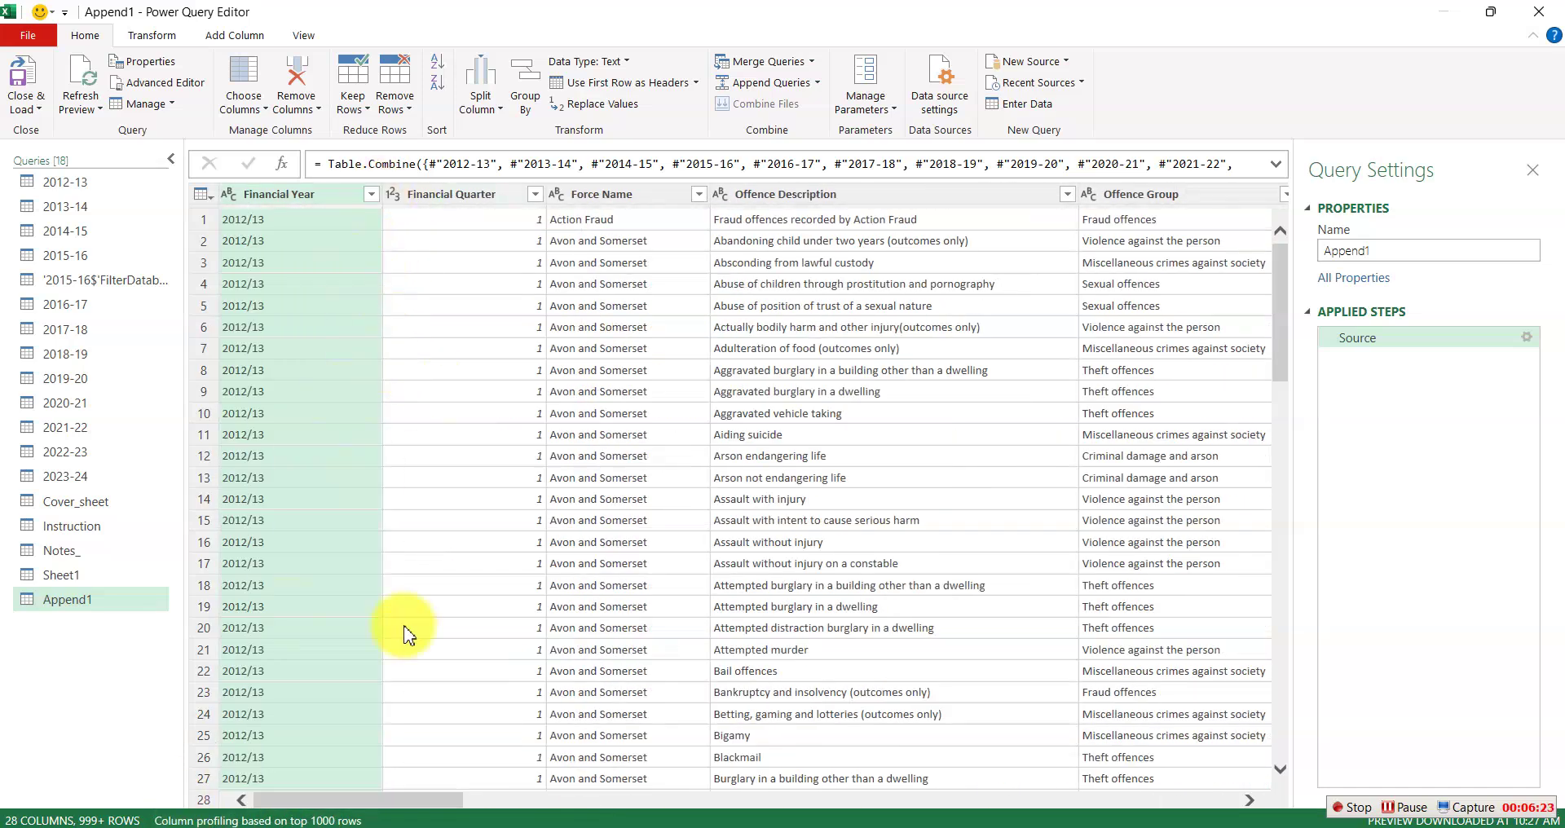
pyautogui.moveTo(354, 804); pyautogui.dragTo(547, 815)
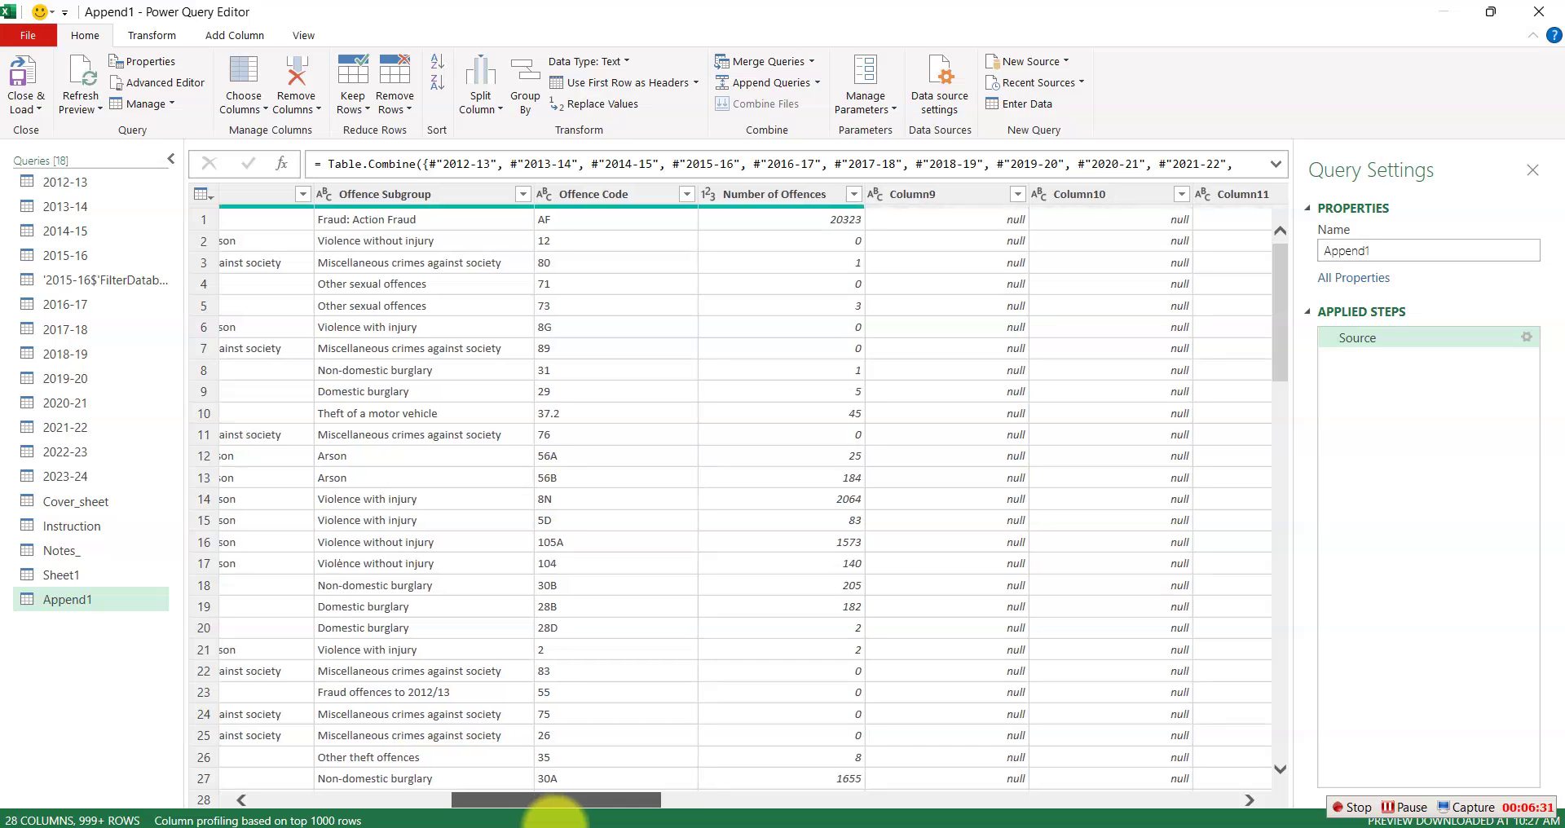
pyautogui.moveTo(542, 812); pyautogui.dragTo(257, 801)
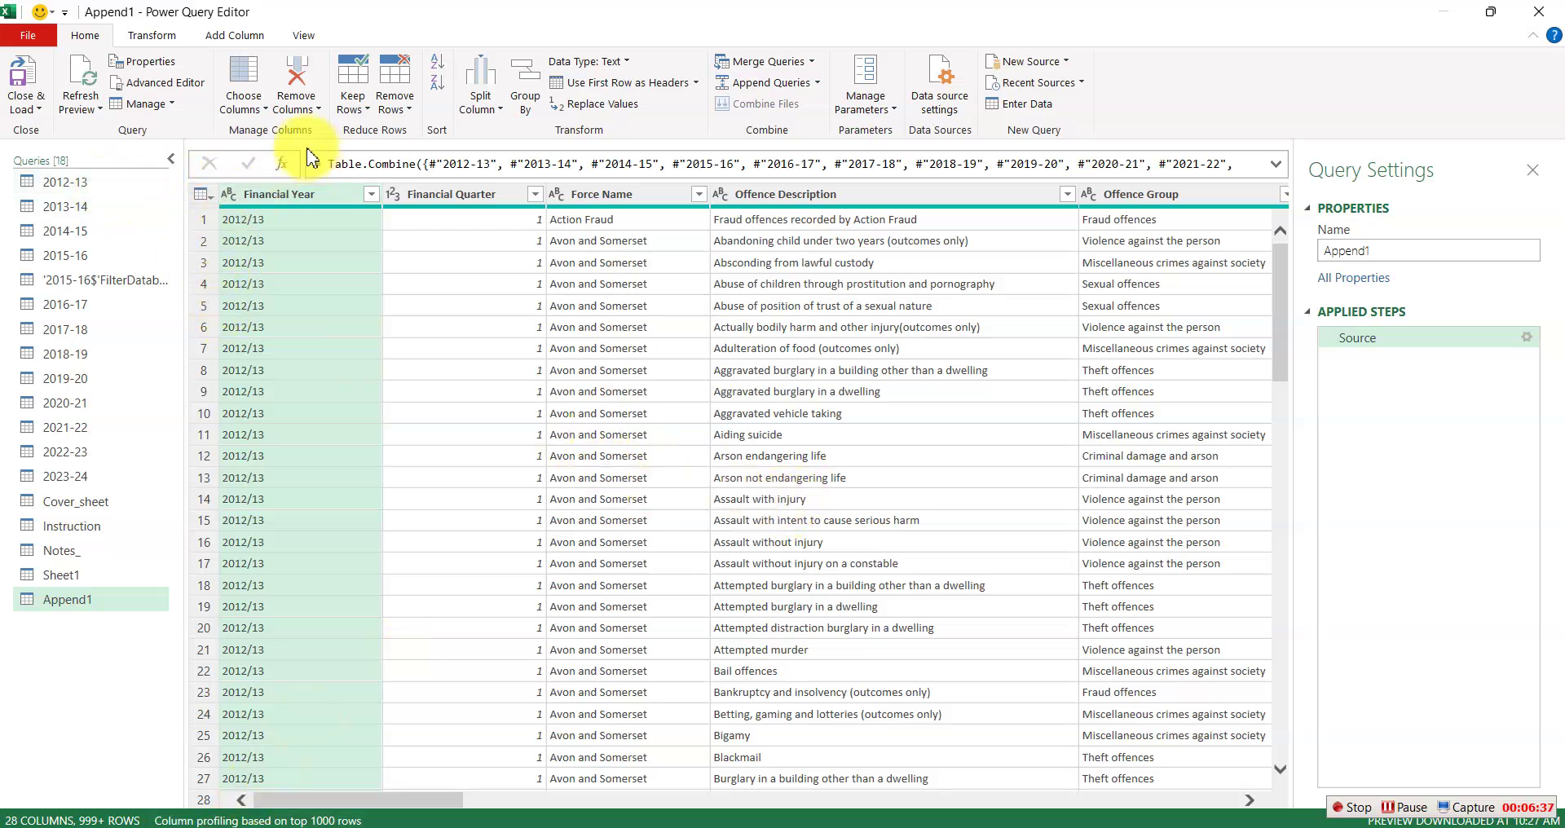
# - Keep only Financial Year, Financial Quarter, Force Name, Offence Description, Offence Group, Offence Subgroup, Offence Code and Number of Offences by removing all other columns
pyautogui.click(305, 199)
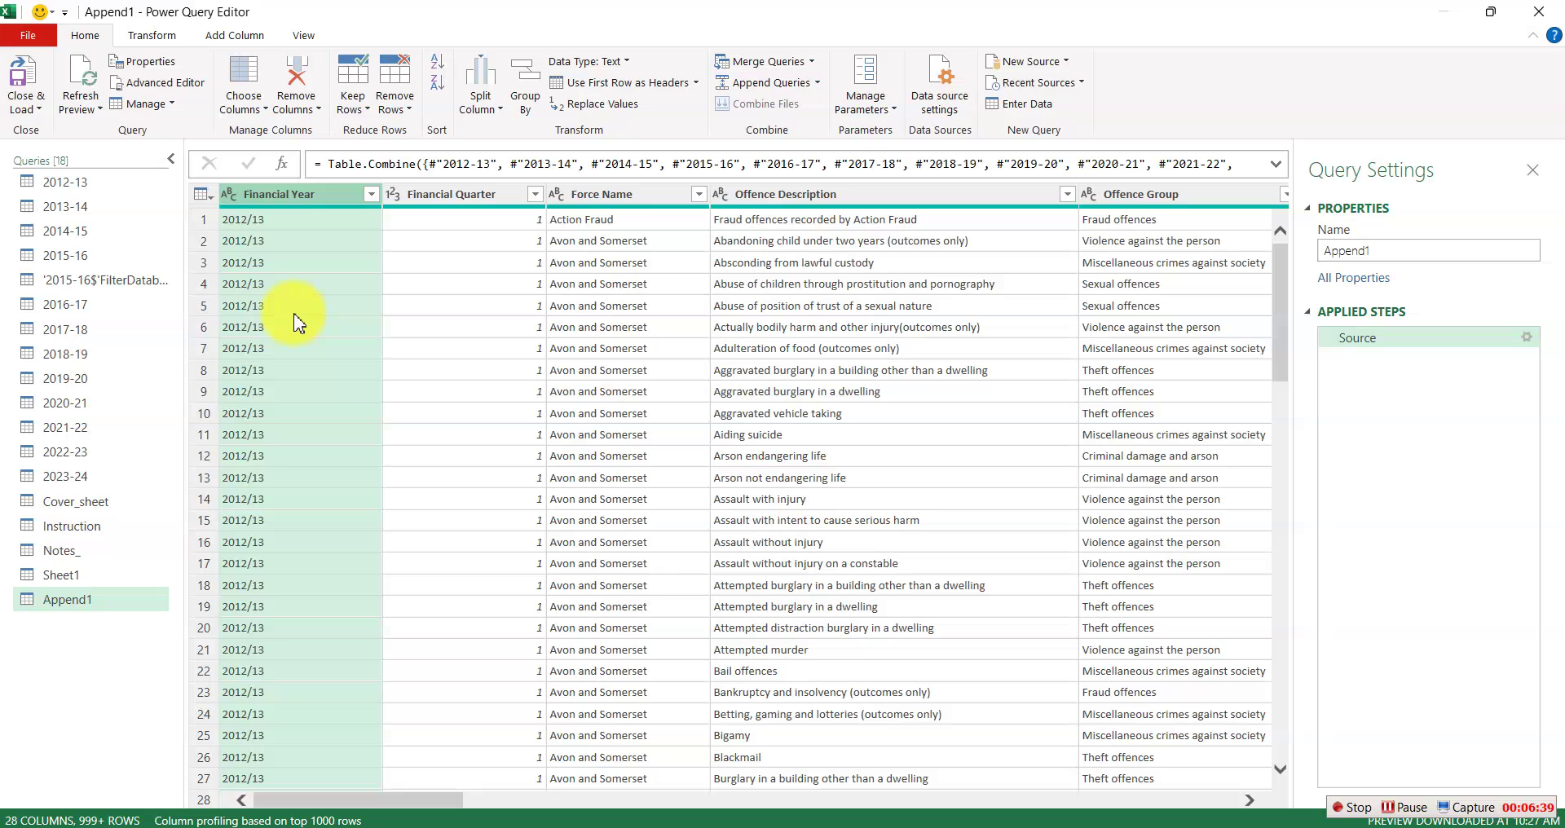
pyautogui.keyDown('ctrl'); pyautogui.click(477, 193); pyautogui.keyUp('ctrl')
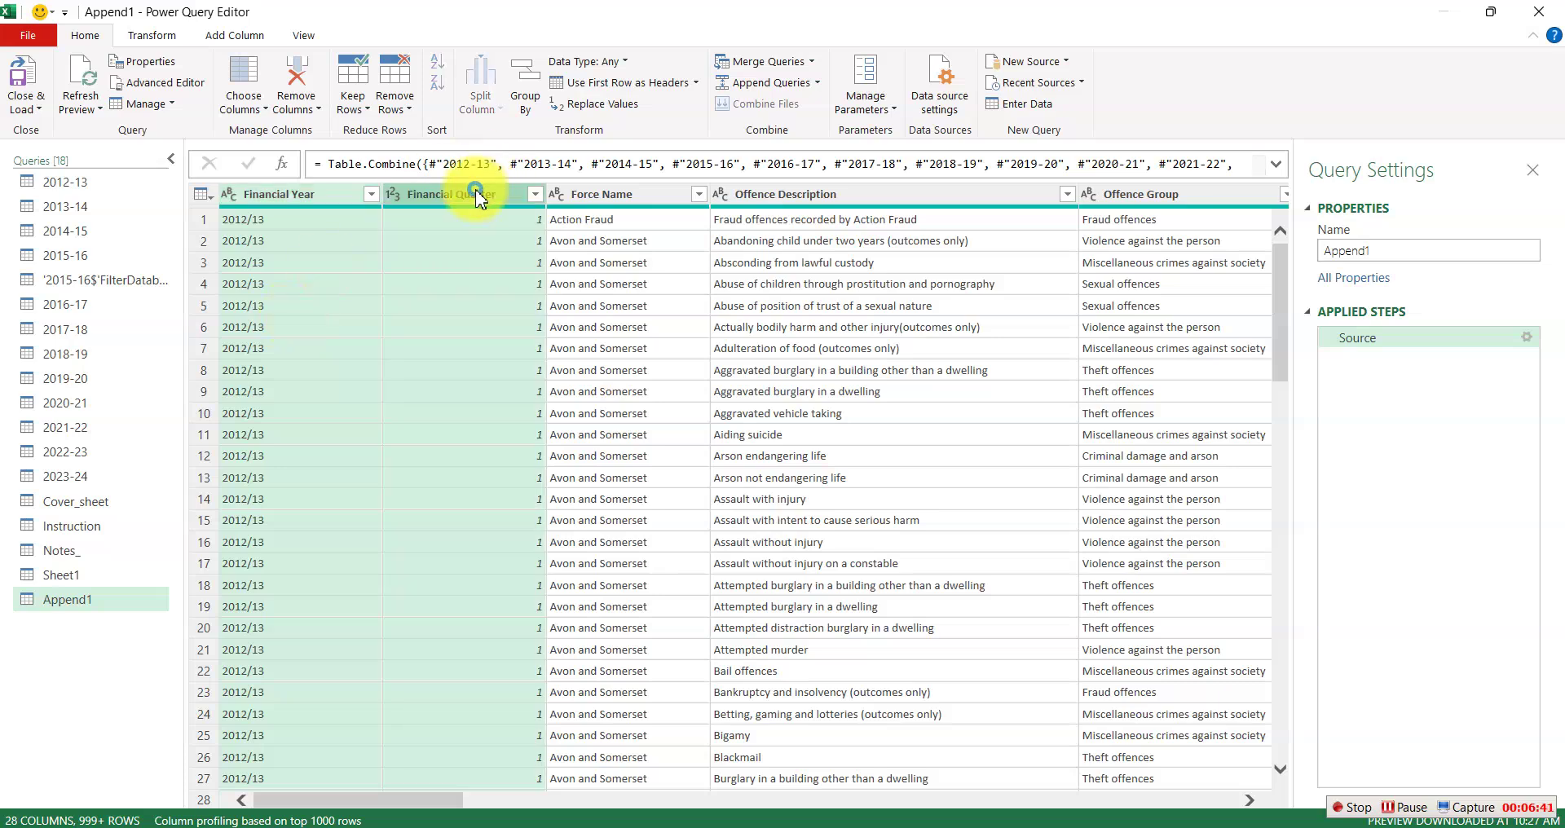
pyautogui.keyDown('ctrl'); pyautogui.click(624, 196); pyautogui.keyUp('ctrl')
pyautogui.keyDown('ctrl'); pyautogui.click(850, 194); pyautogui.keyUp('ctrl')
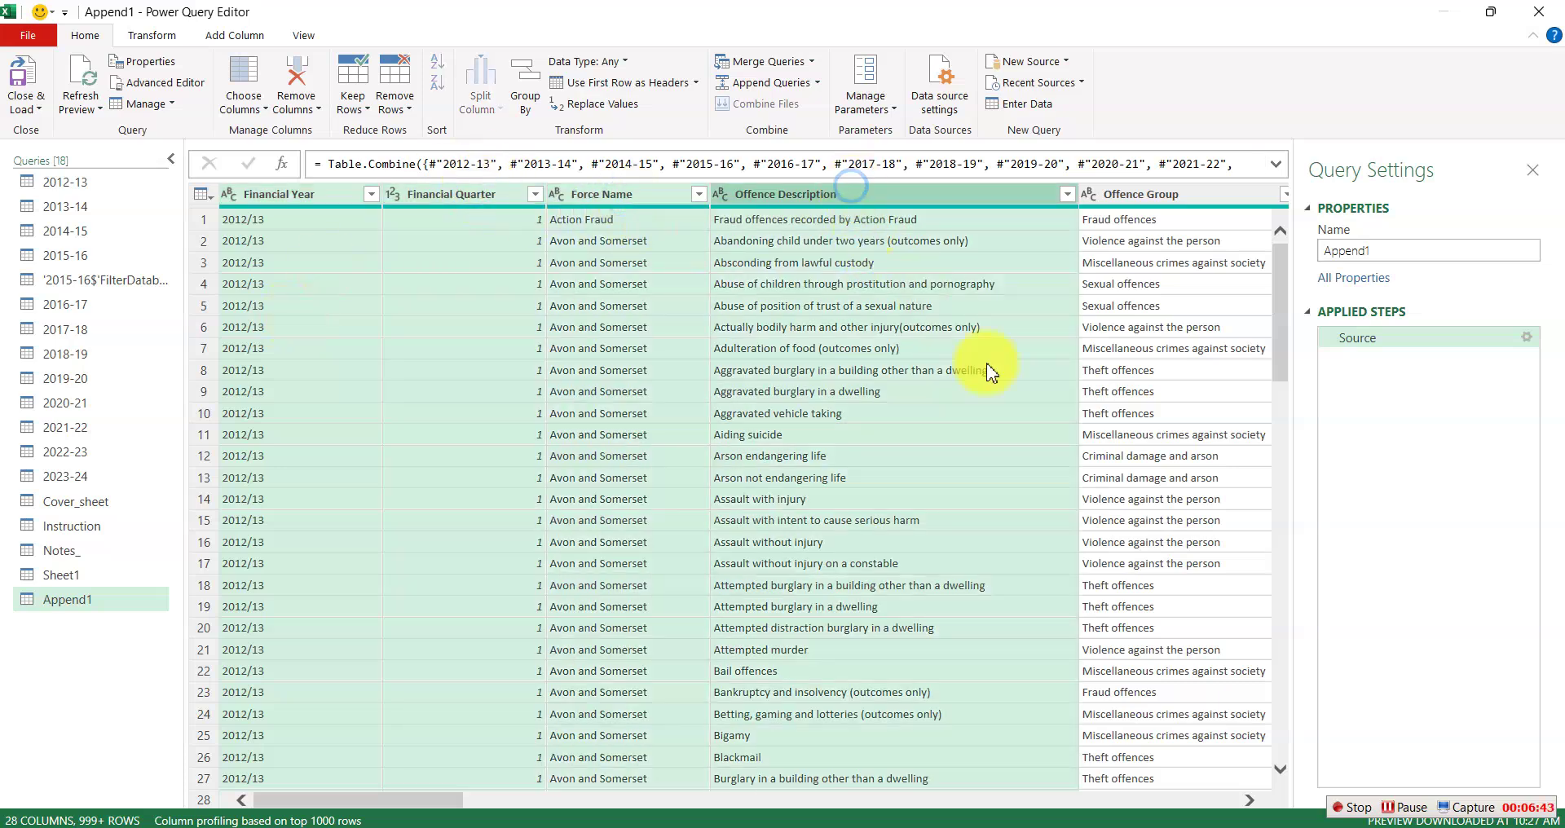
pyautogui.moveTo(384, 806); pyautogui.dragTo(517, 804)
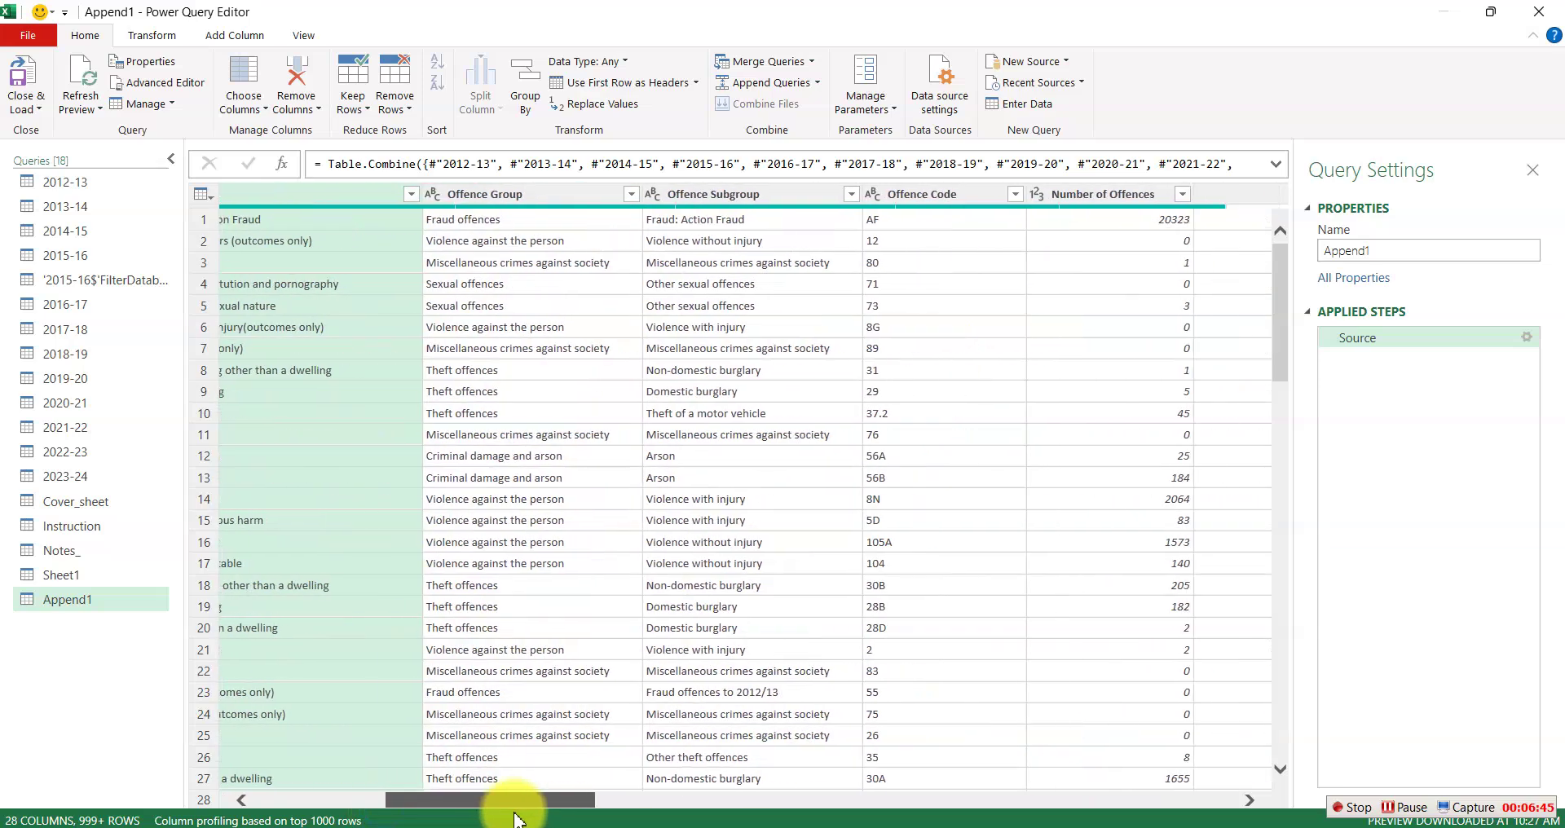
pyautogui.keyDown('ctrl'); pyautogui.click(505, 194); pyautogui.keyUp('ctrl')
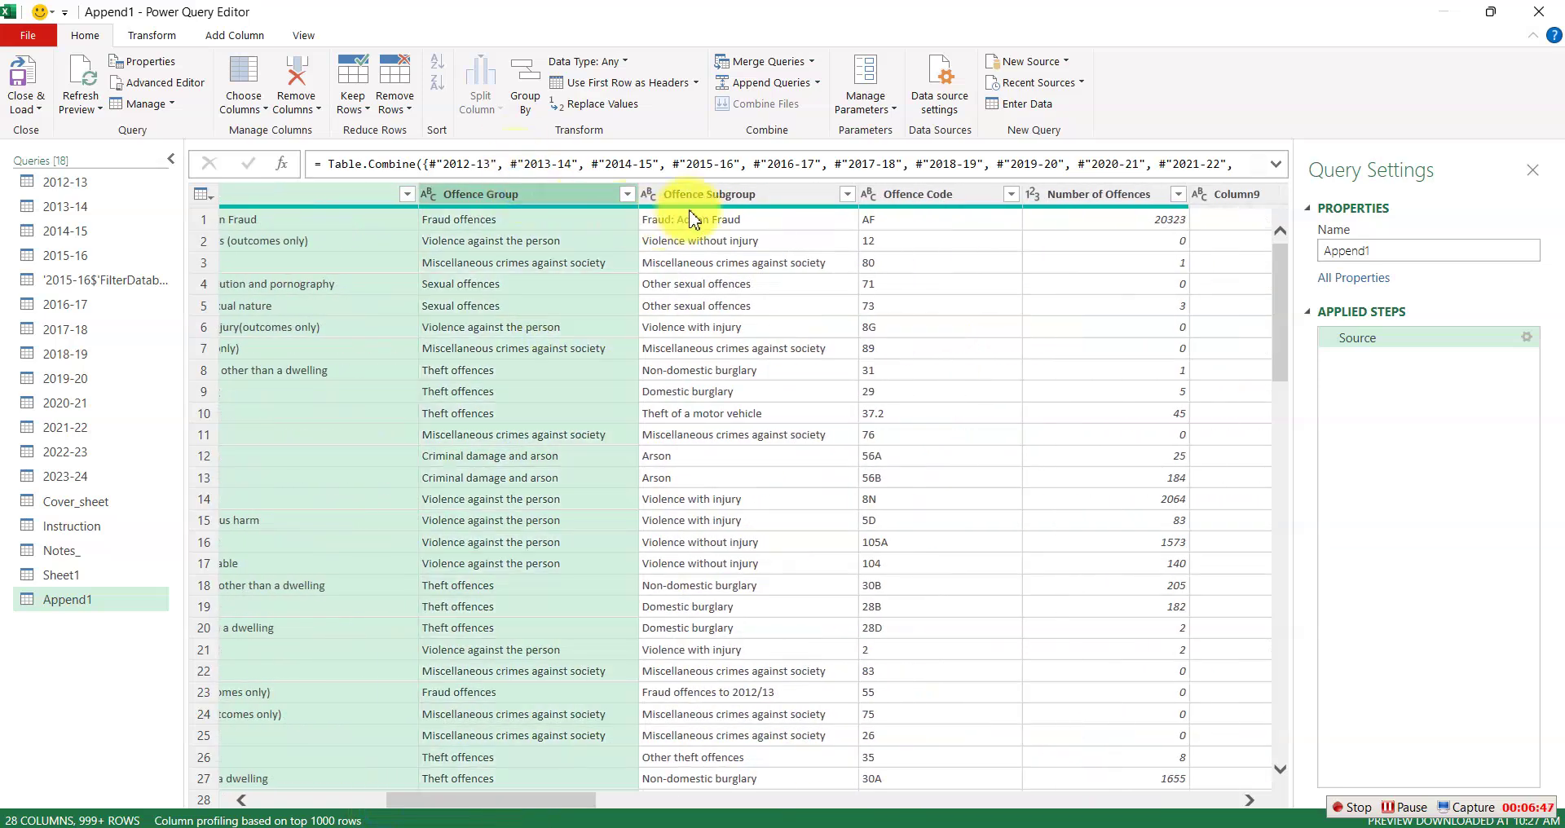
pyautogui.keyDown('ctrl'); pyautogui.click(694, 194); pyautogui.keyUp('ctrl')
pyautogui.keyDown('ctrl'); pyautogui.click(919, 195); pyautogui.keyUp('ctrl')
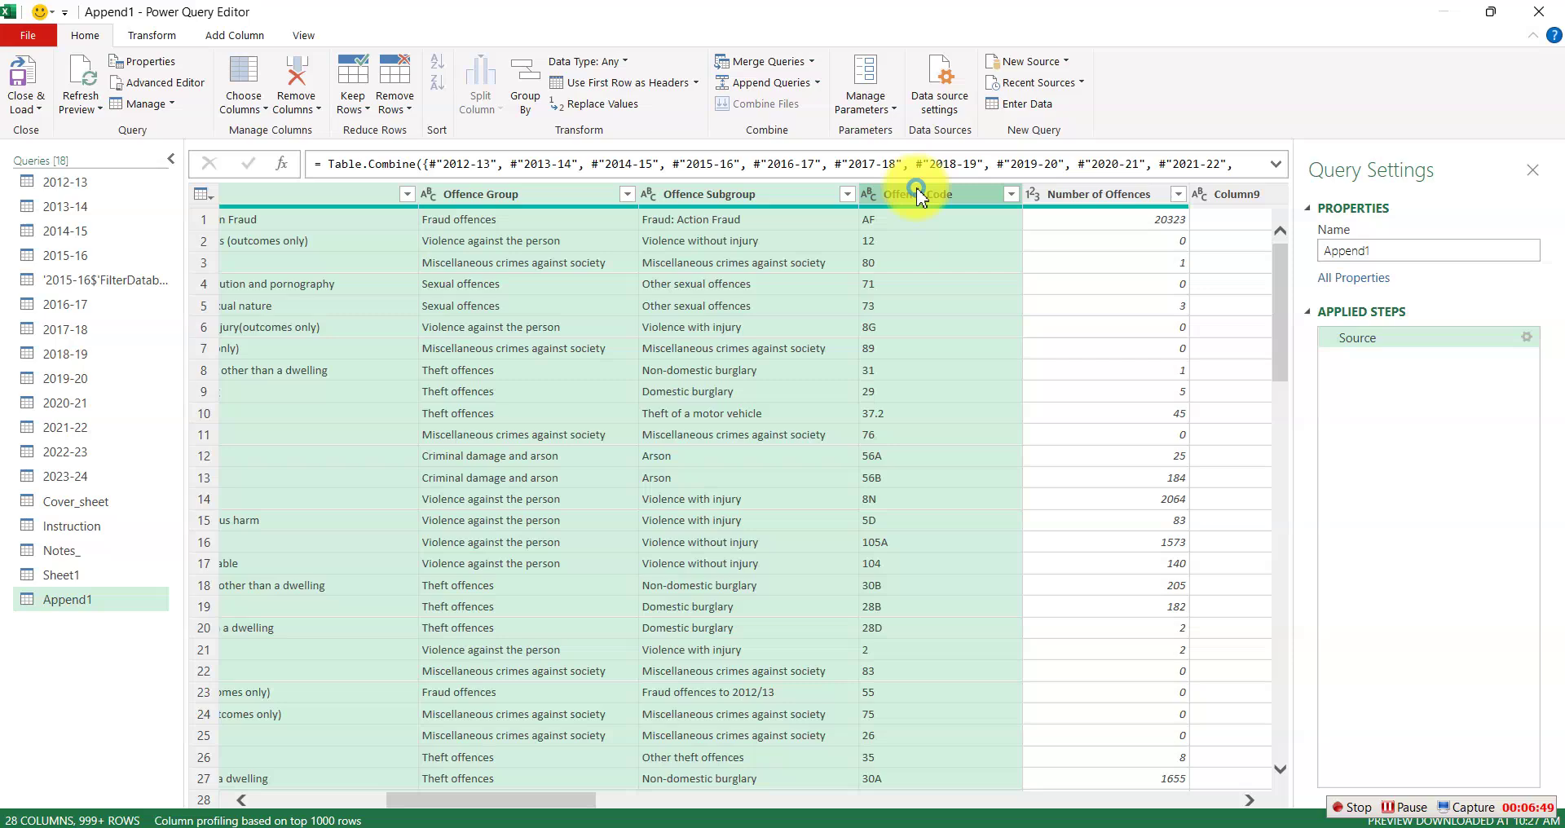
pyautogui.keyDown('ctrl'); pyautogui.click(1064, 193); pyautogui.keyUp('ctrl')
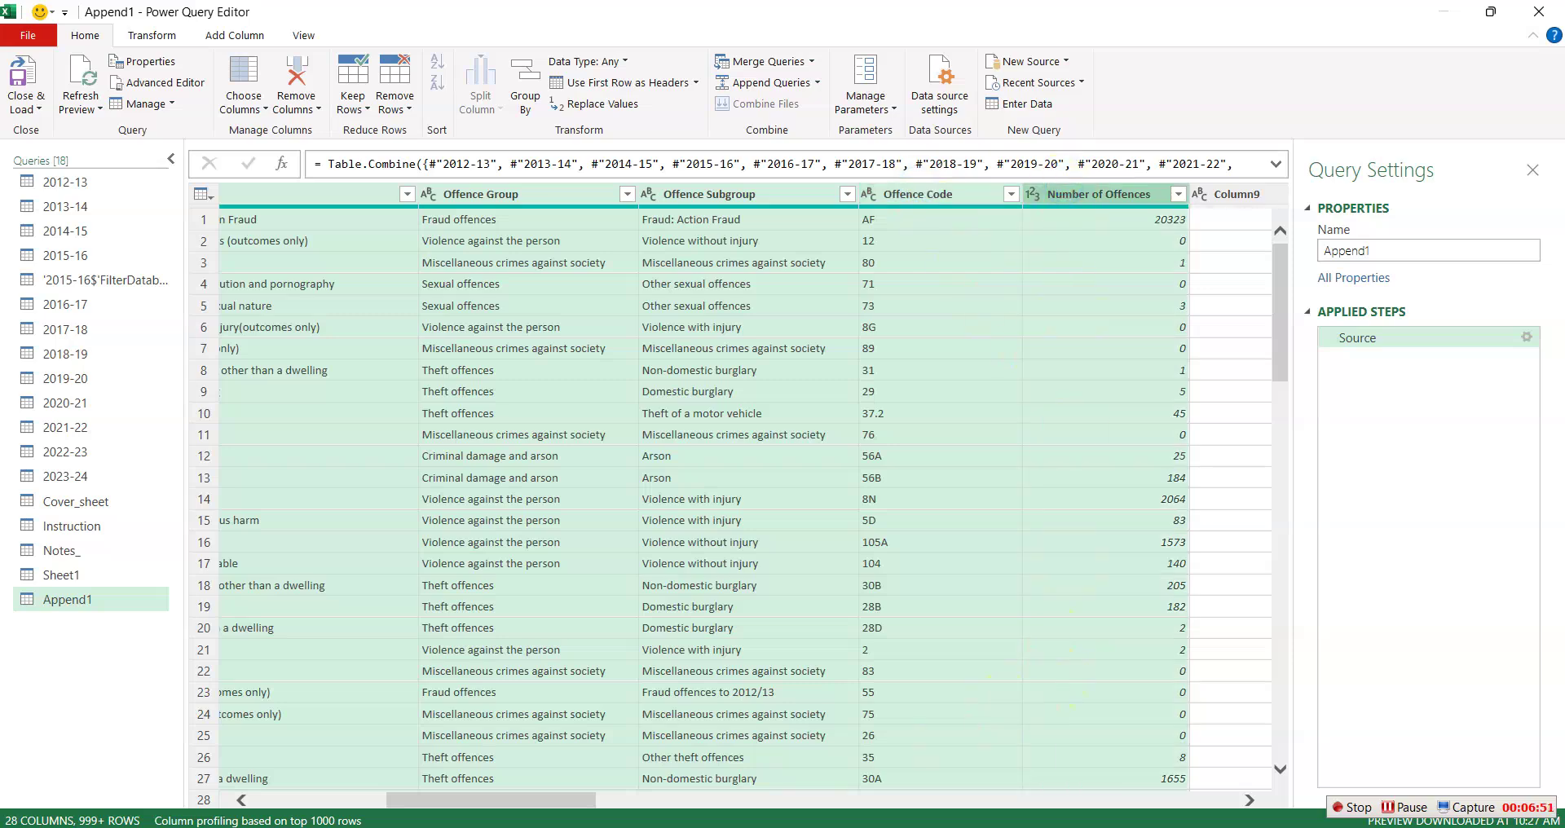
pyautogui.moveTo(448, 816); pyautogui.dragTo(257, 818)
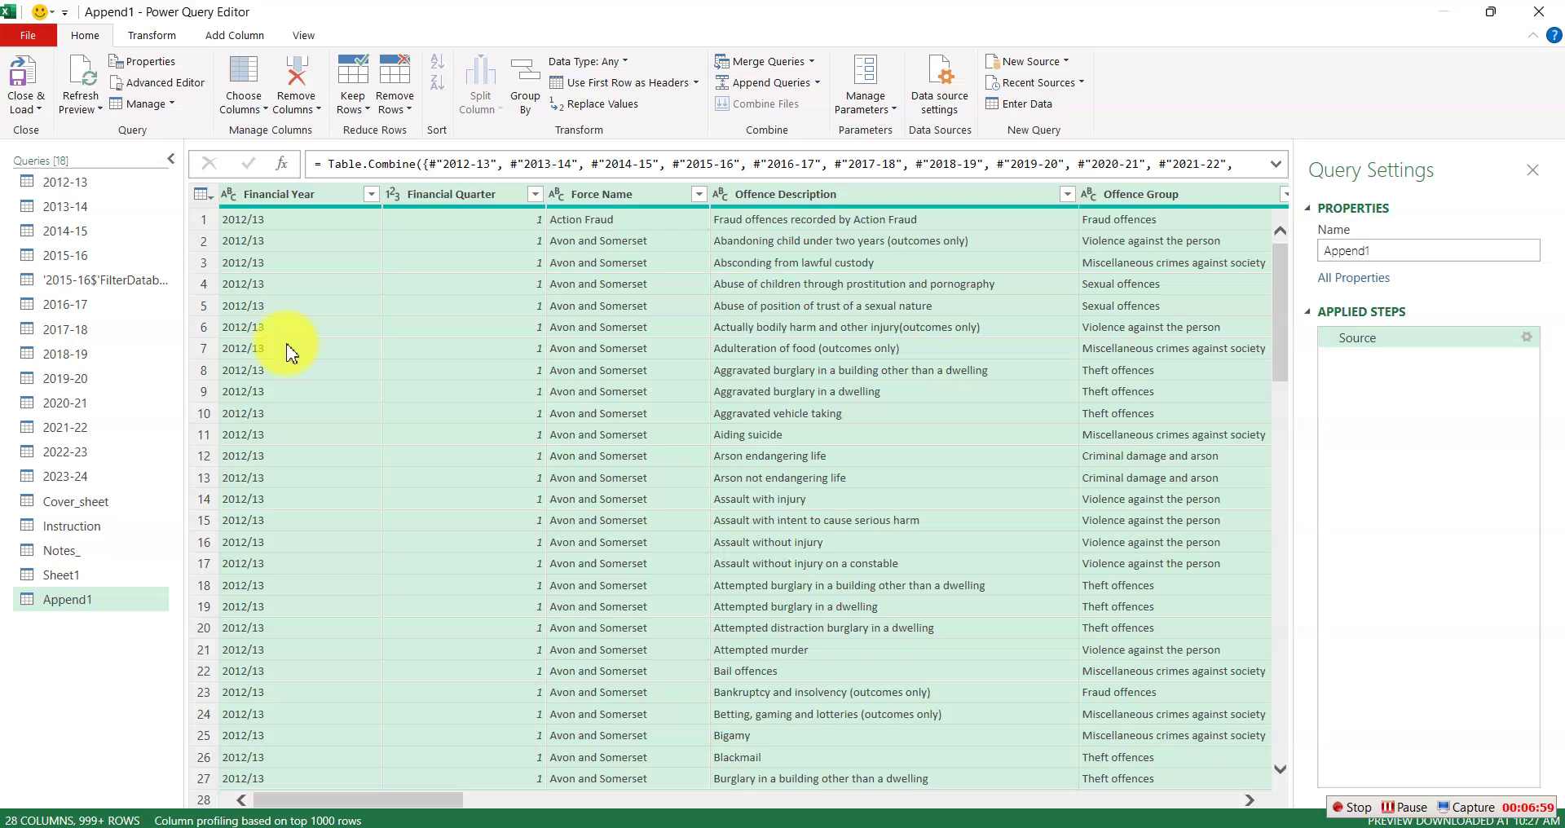
pyautogui.click(312, 113)
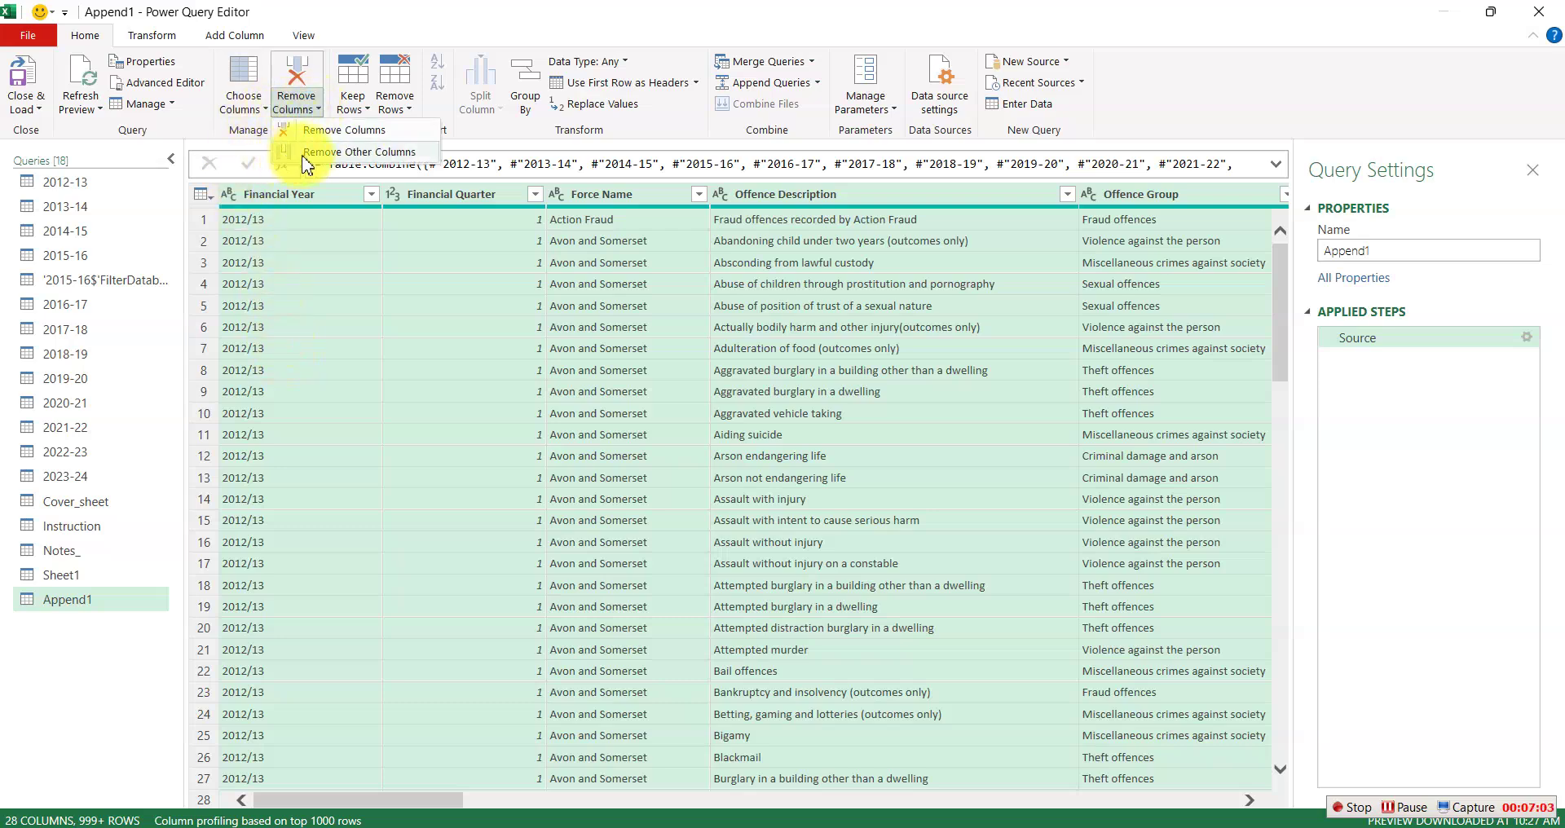
pyautogui.click(356, 155)
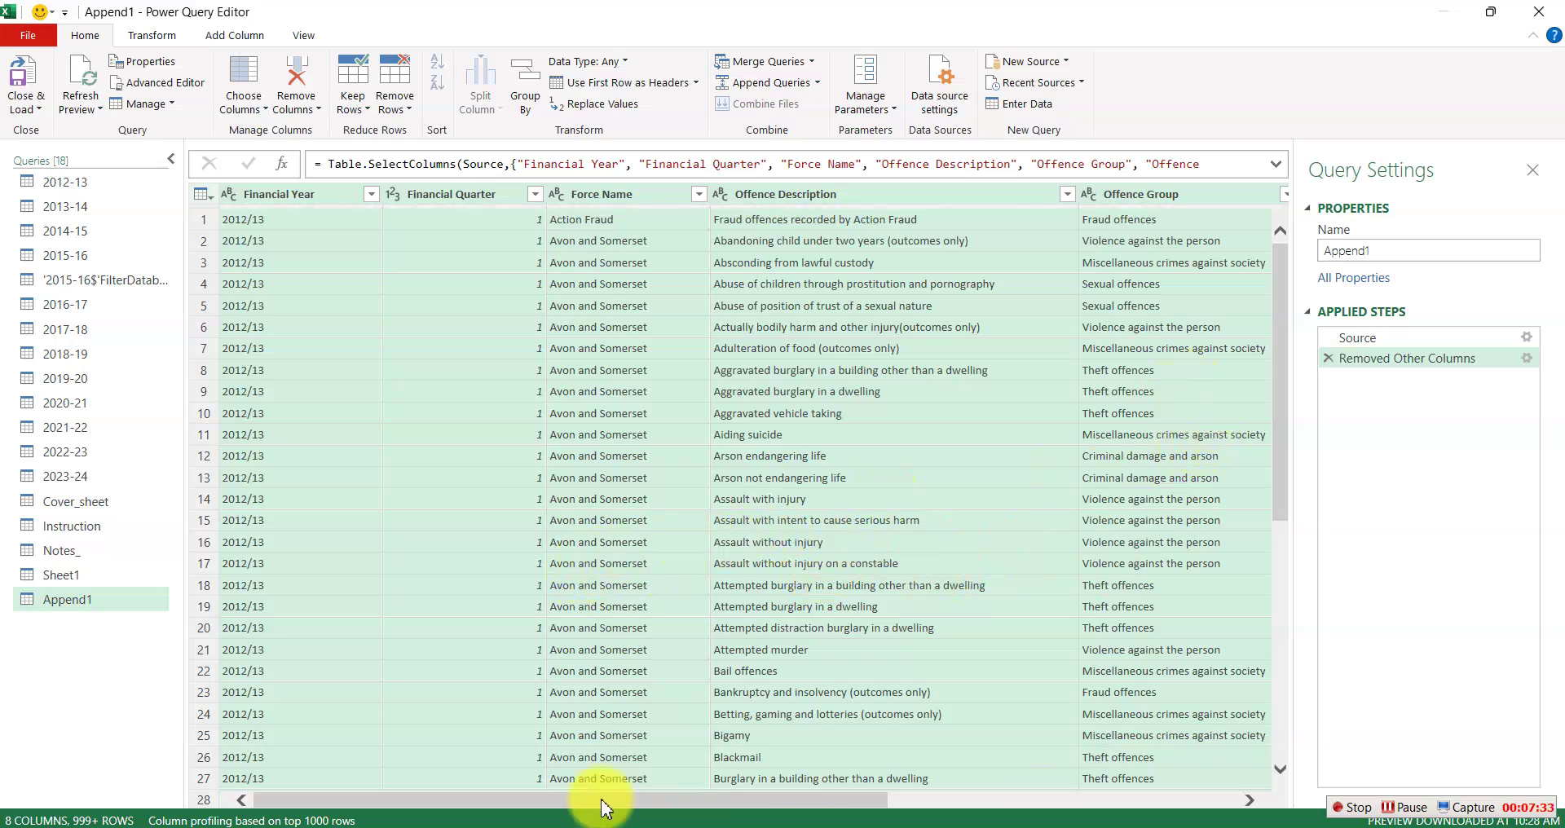
pyautogui.moveTo(601, 802); pyautogui.dragTo(394, 811)
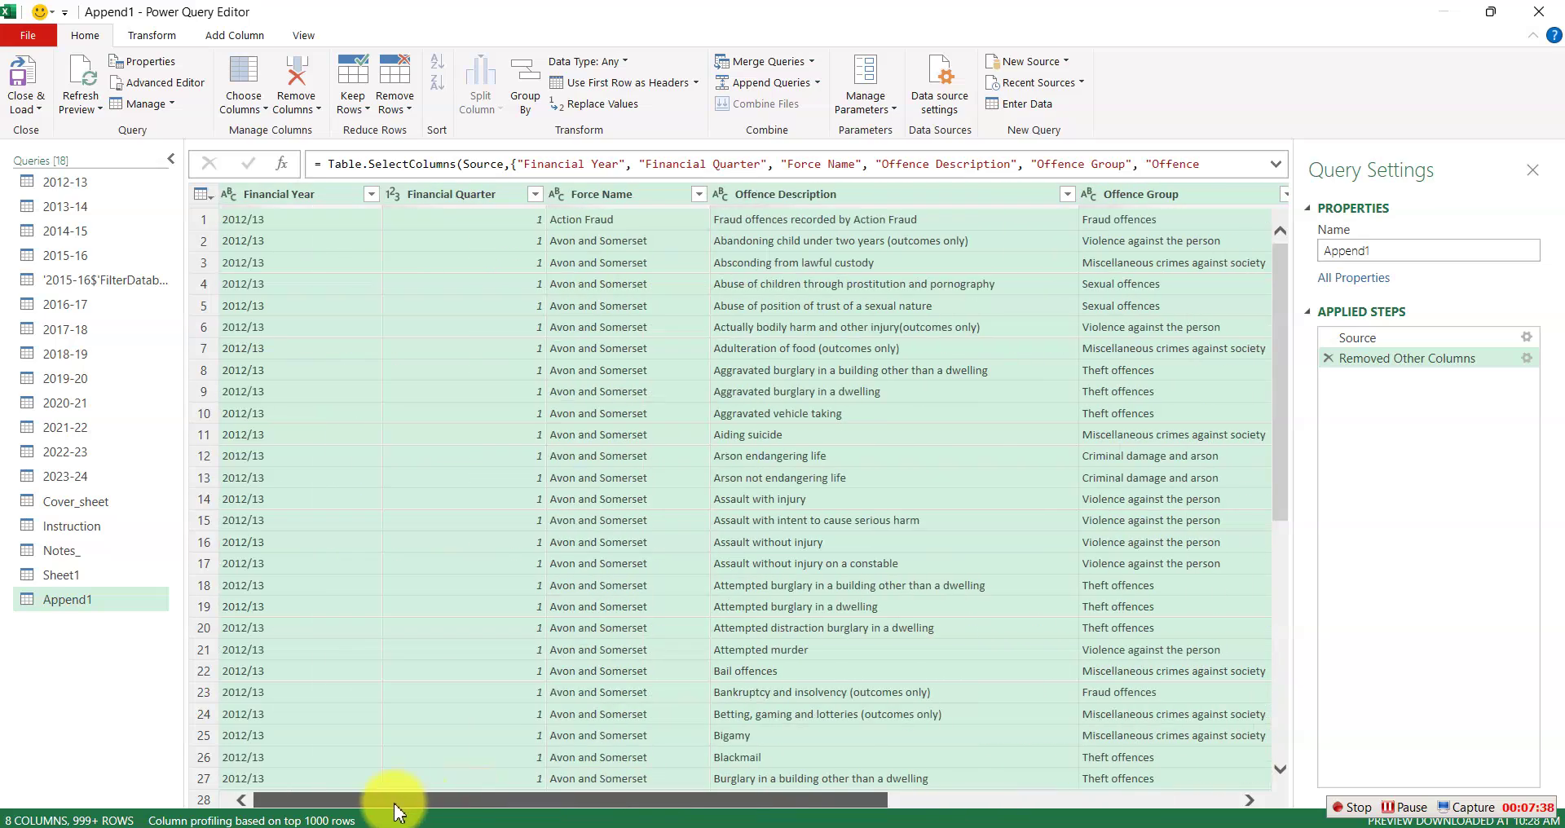
pyautogui.click(372, 195)
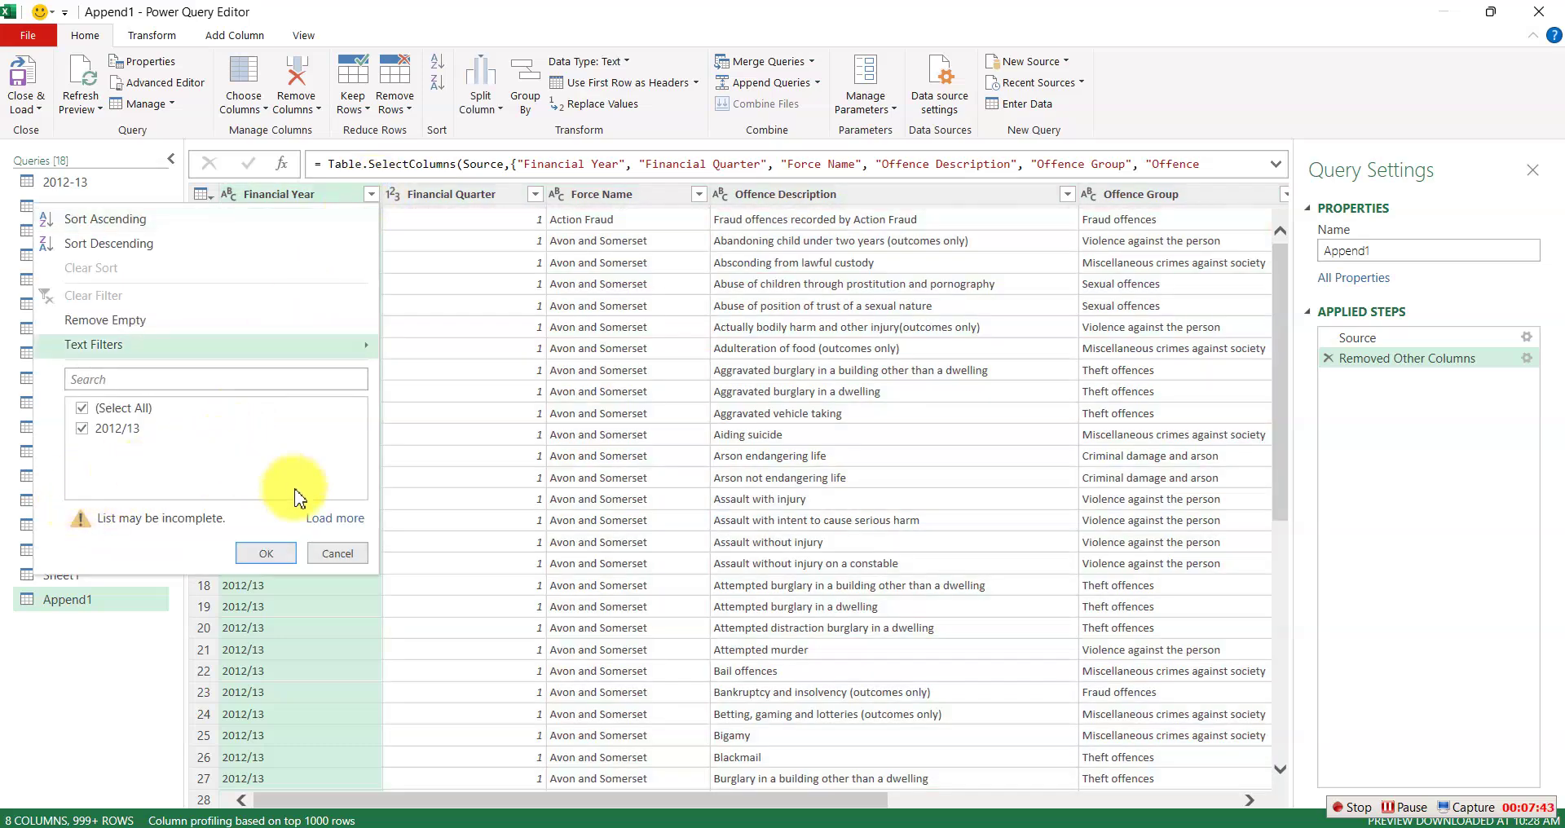
pyautogui.click(335, 519)
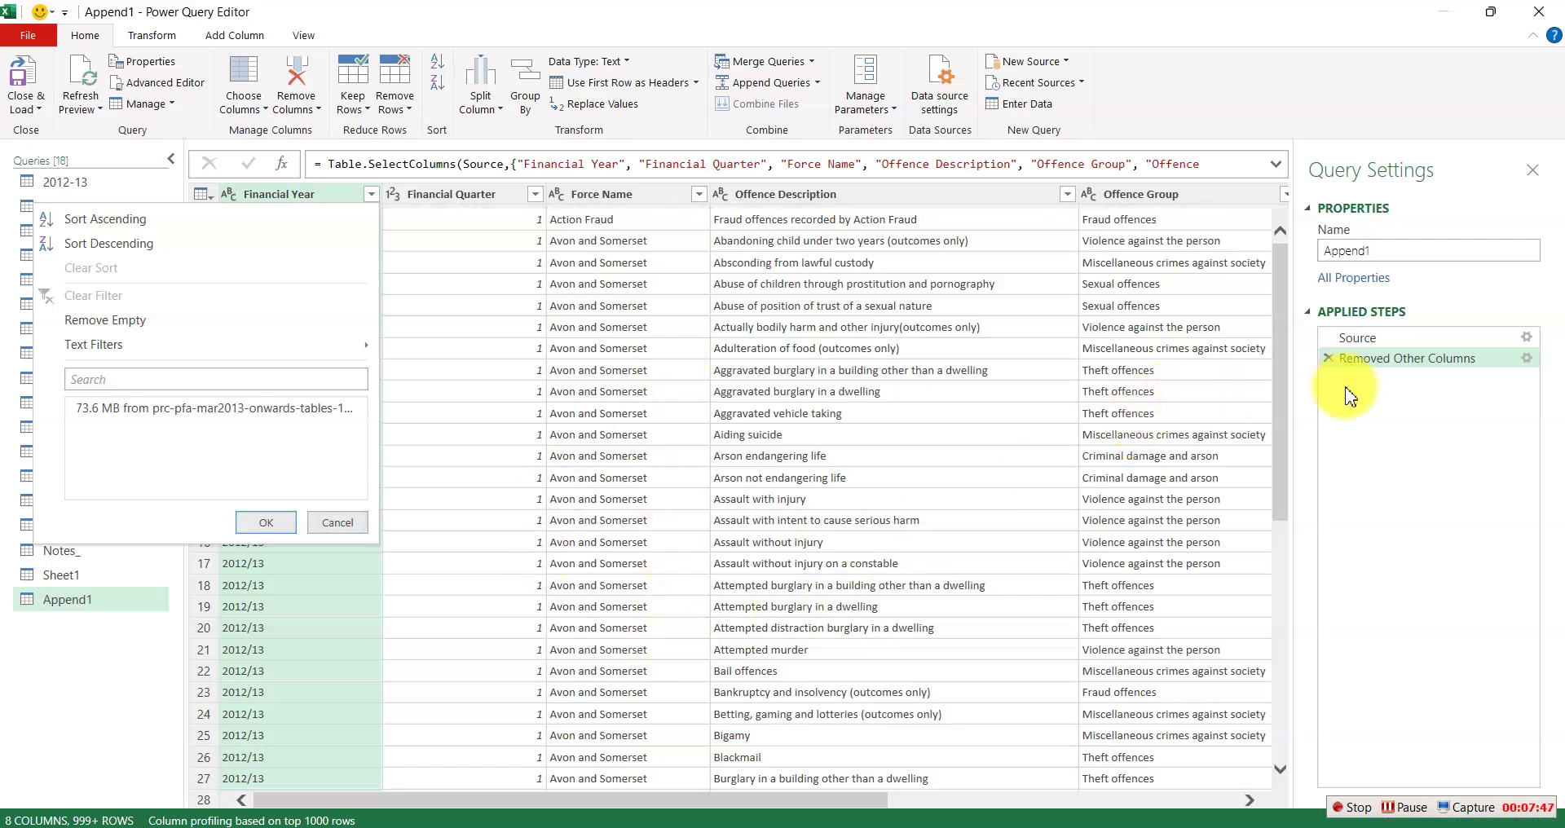
pyautogui.moveTo(1286, 417); pyautogui.dragTo(1292, 680)
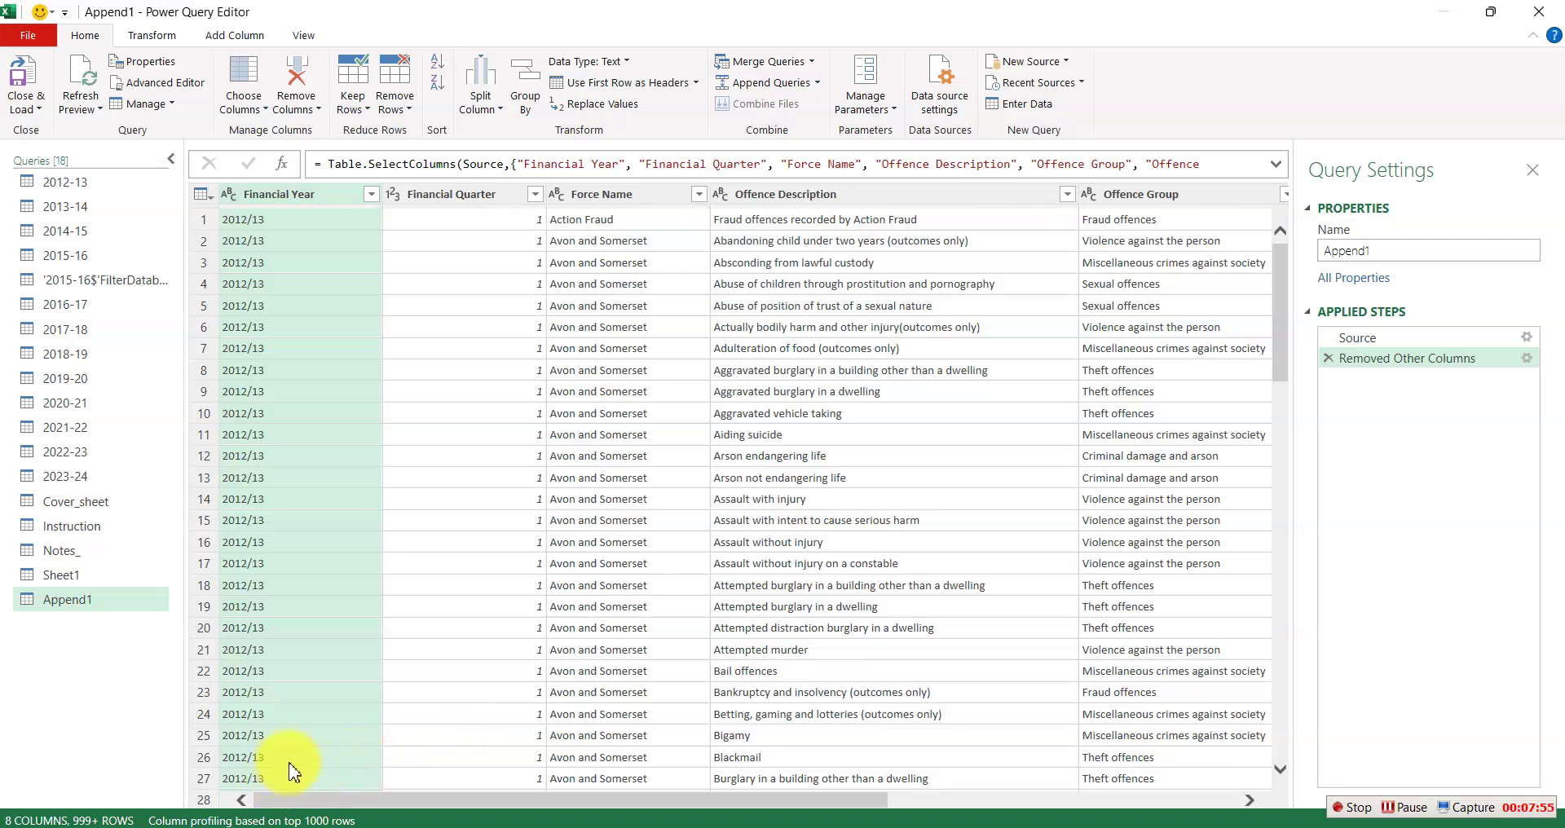
# - Load the complete list of Financial Year values and filter out the null rows
pyautogui.click(373, 194)
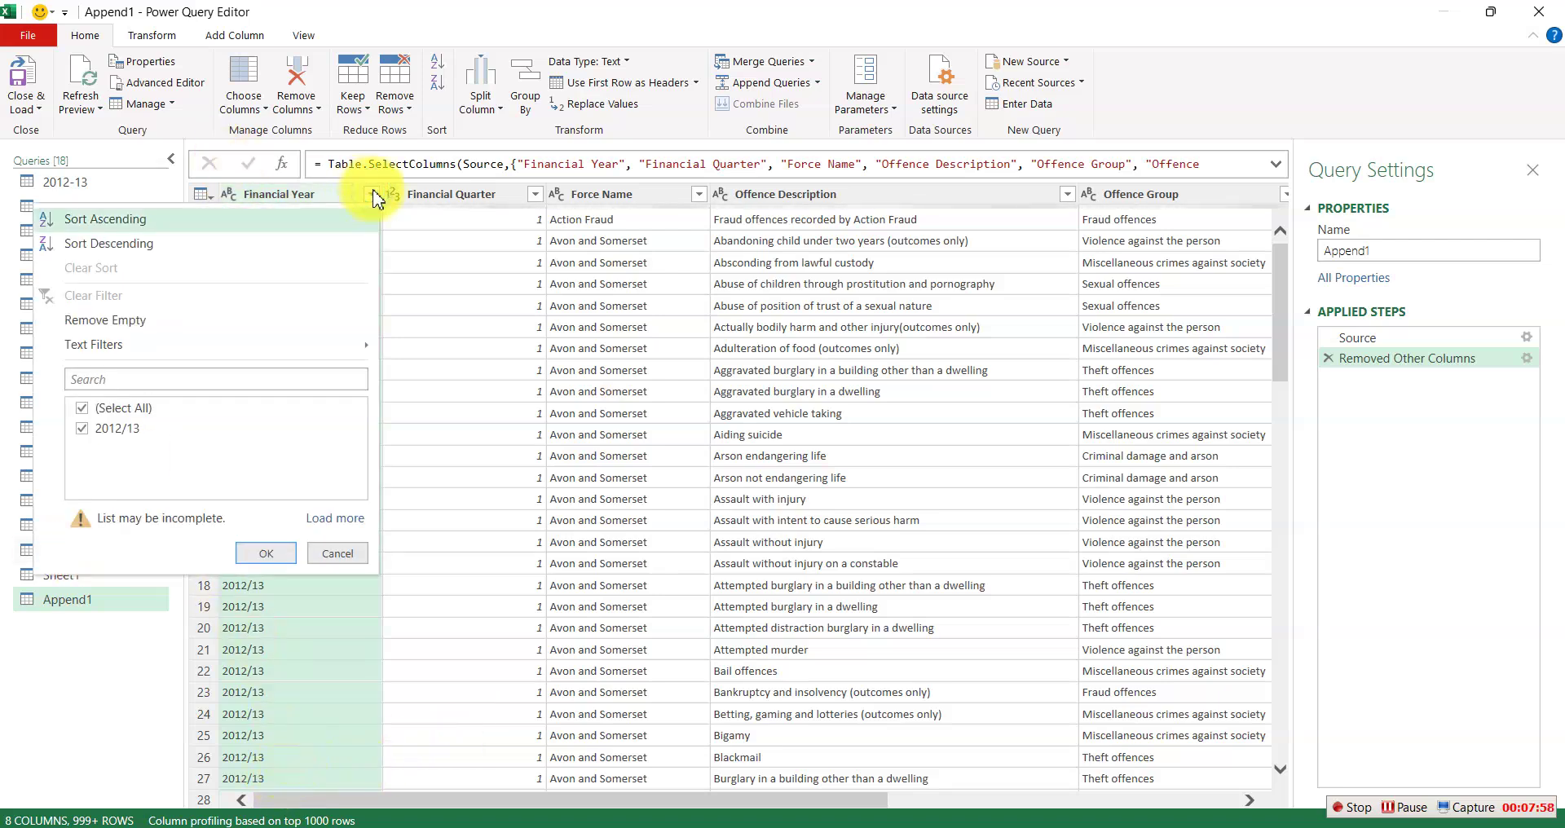
pyautogui.click(322, 523)
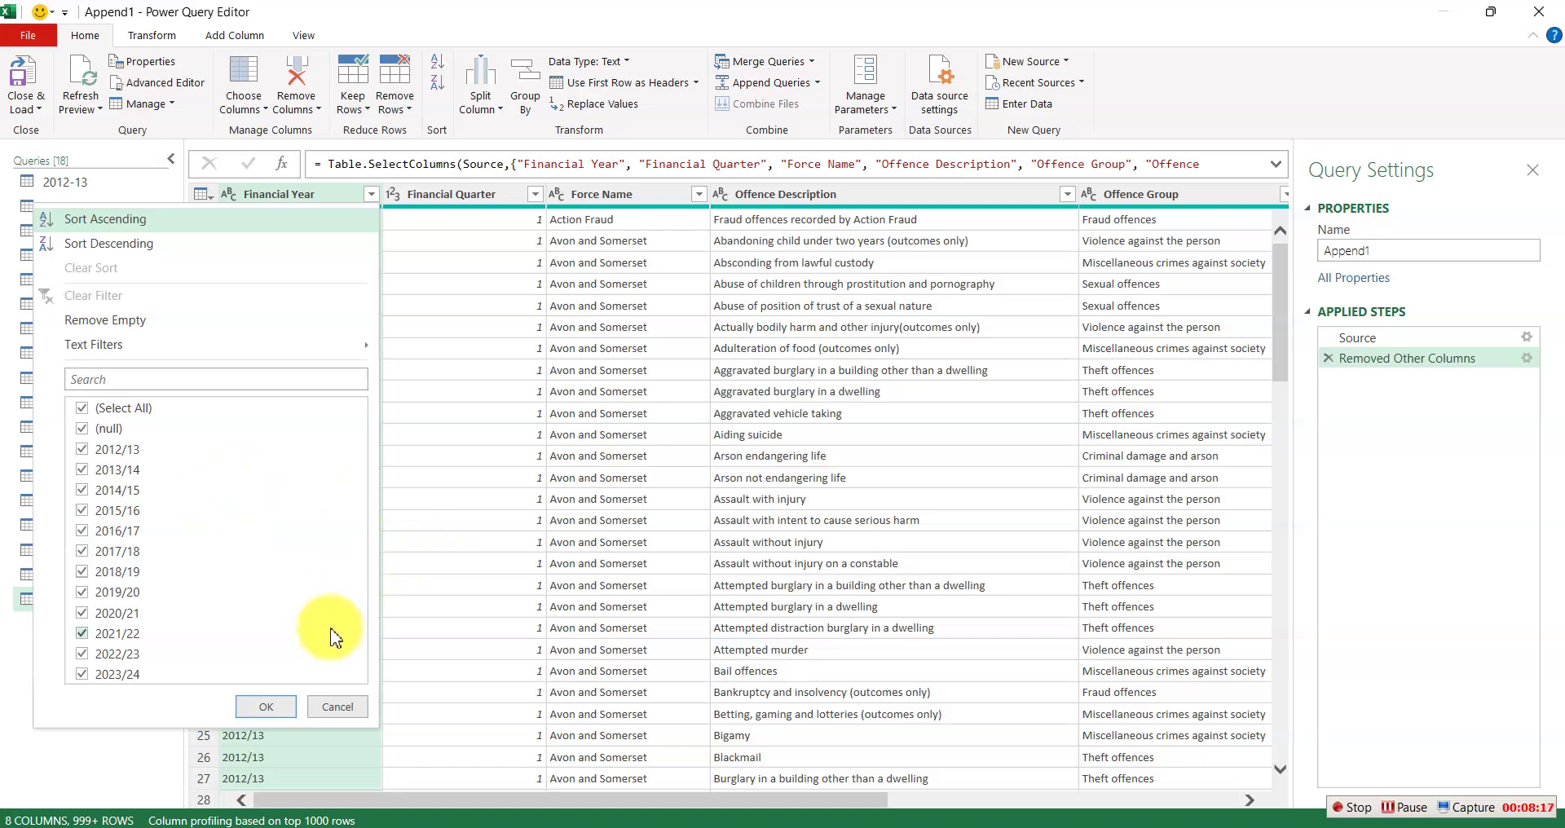
pyautogui.click(81, 430)
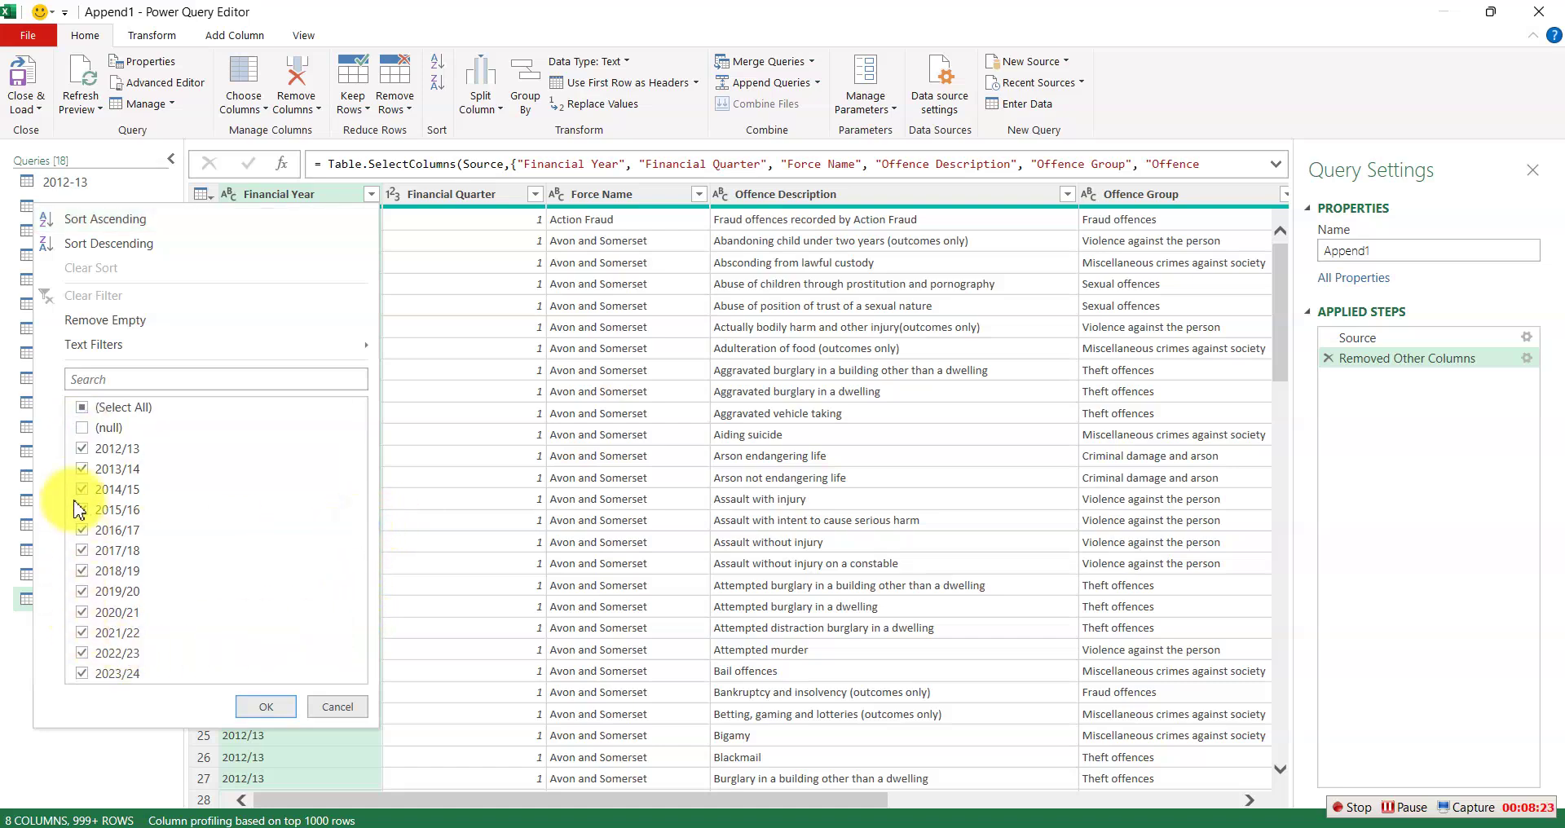
pyautogui.click(266, 707)
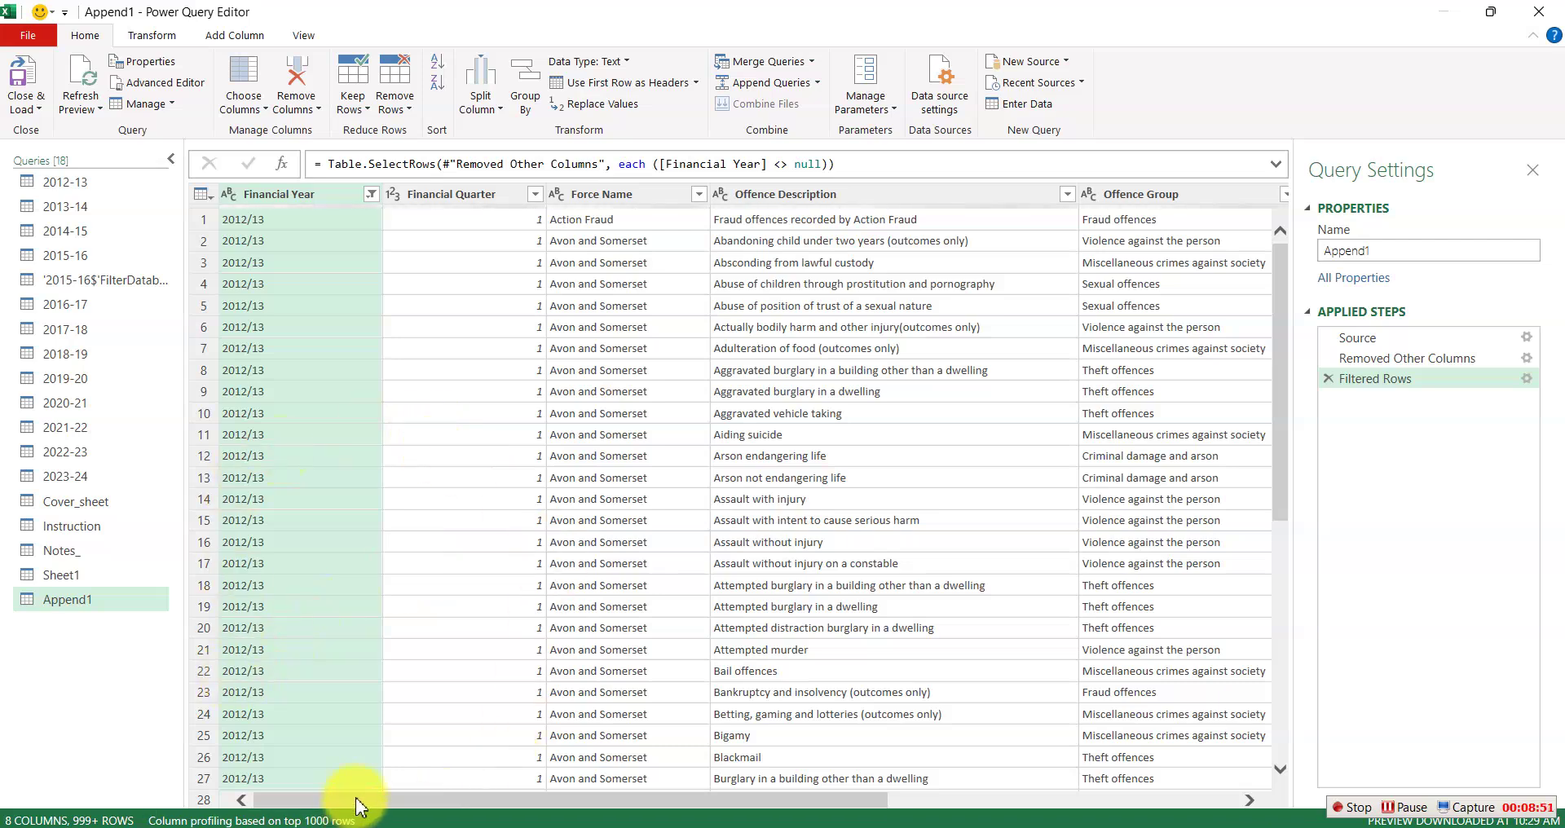
# - Remove duplicate rows based on the Financial Quarter column of the combined query
pyautogui.moveTo(356, 802); pyautogui.dragTo(564, 807)
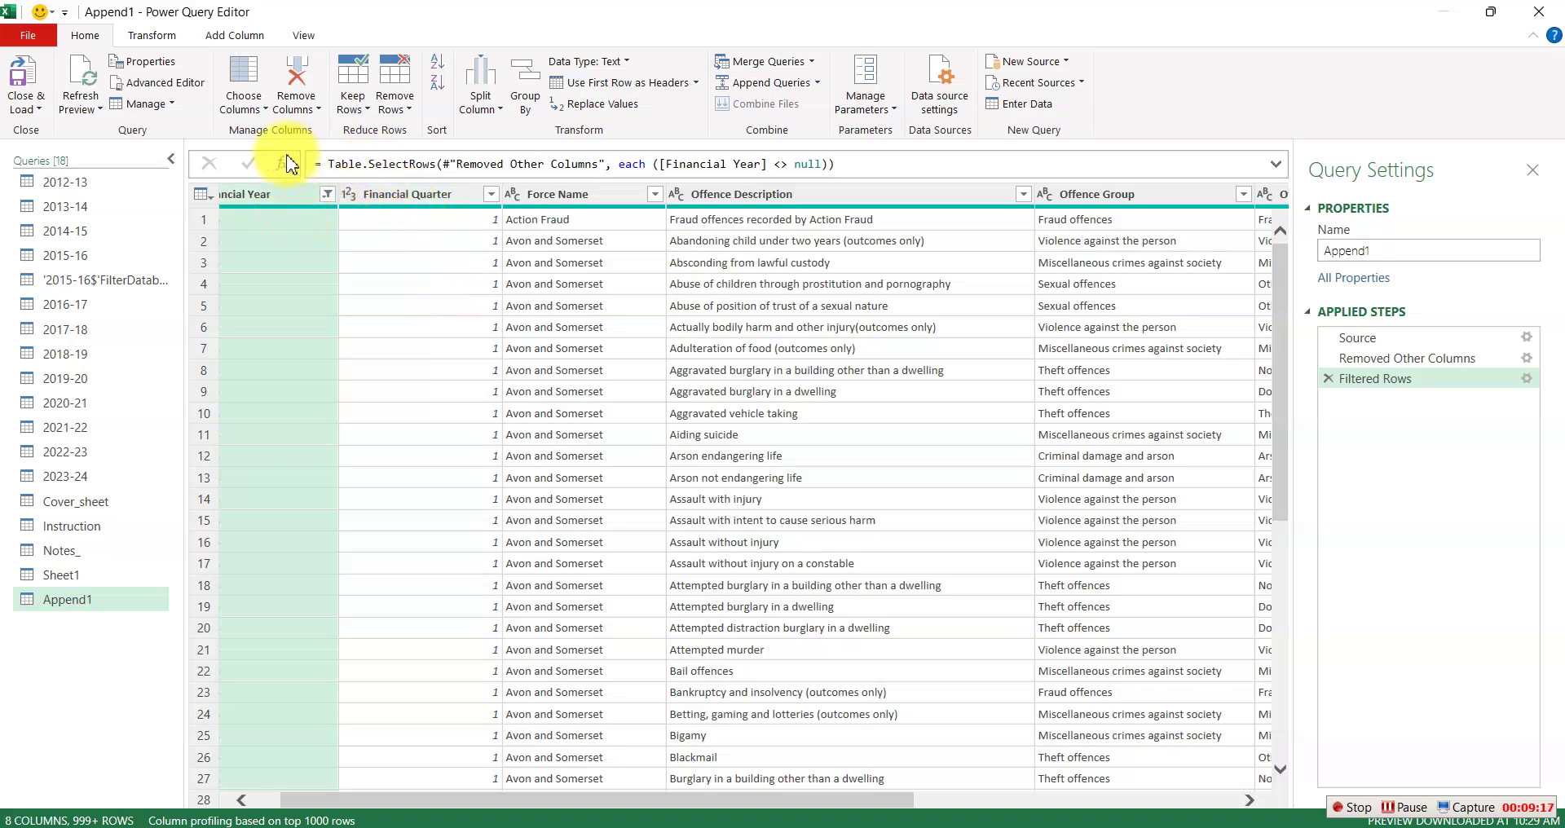
pyautogui.click(383, 326)
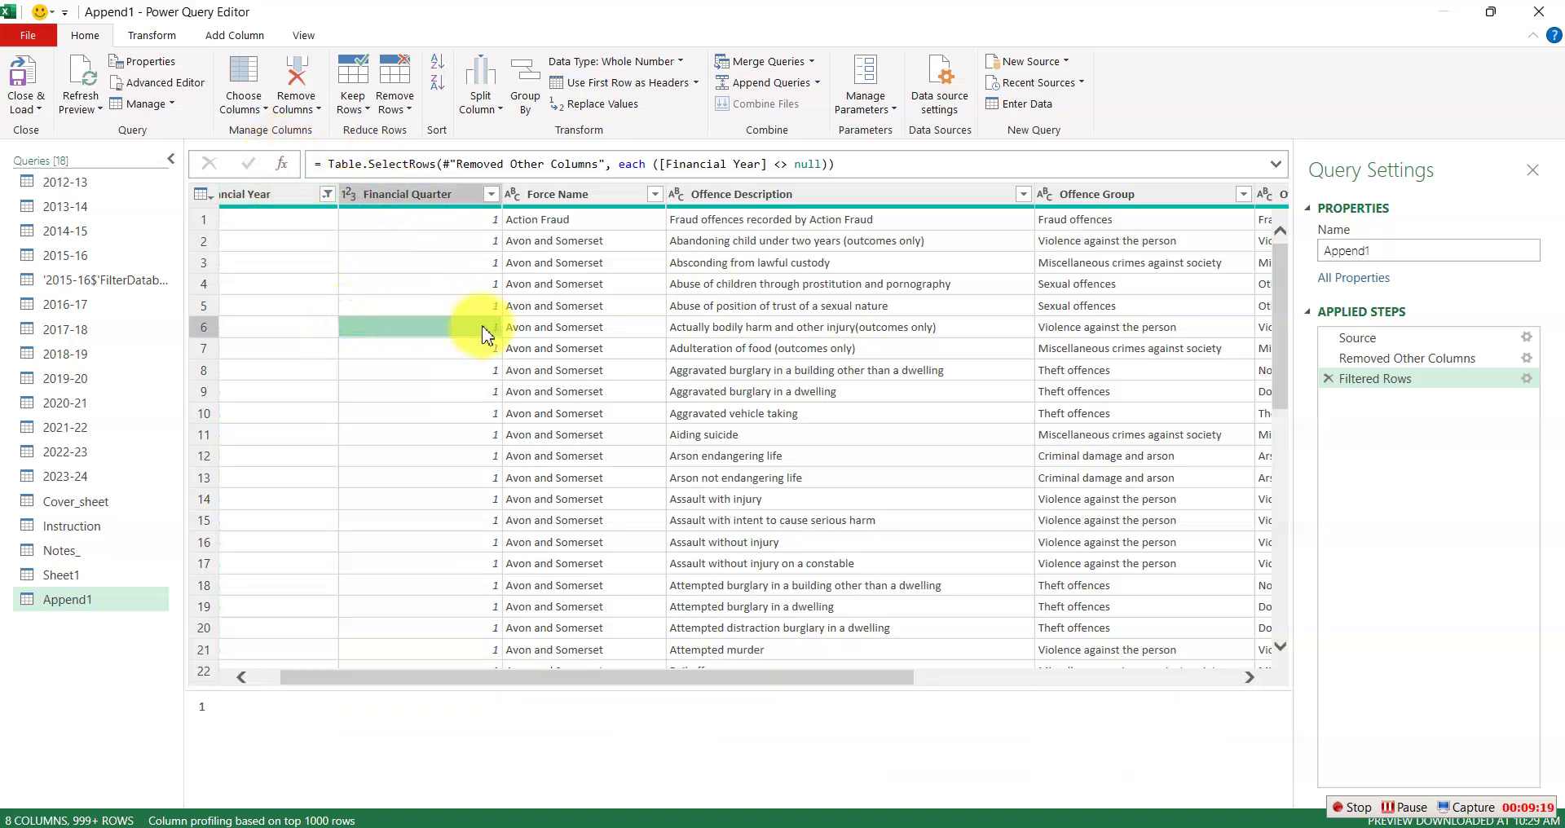
pyautogui.click(427, 259)
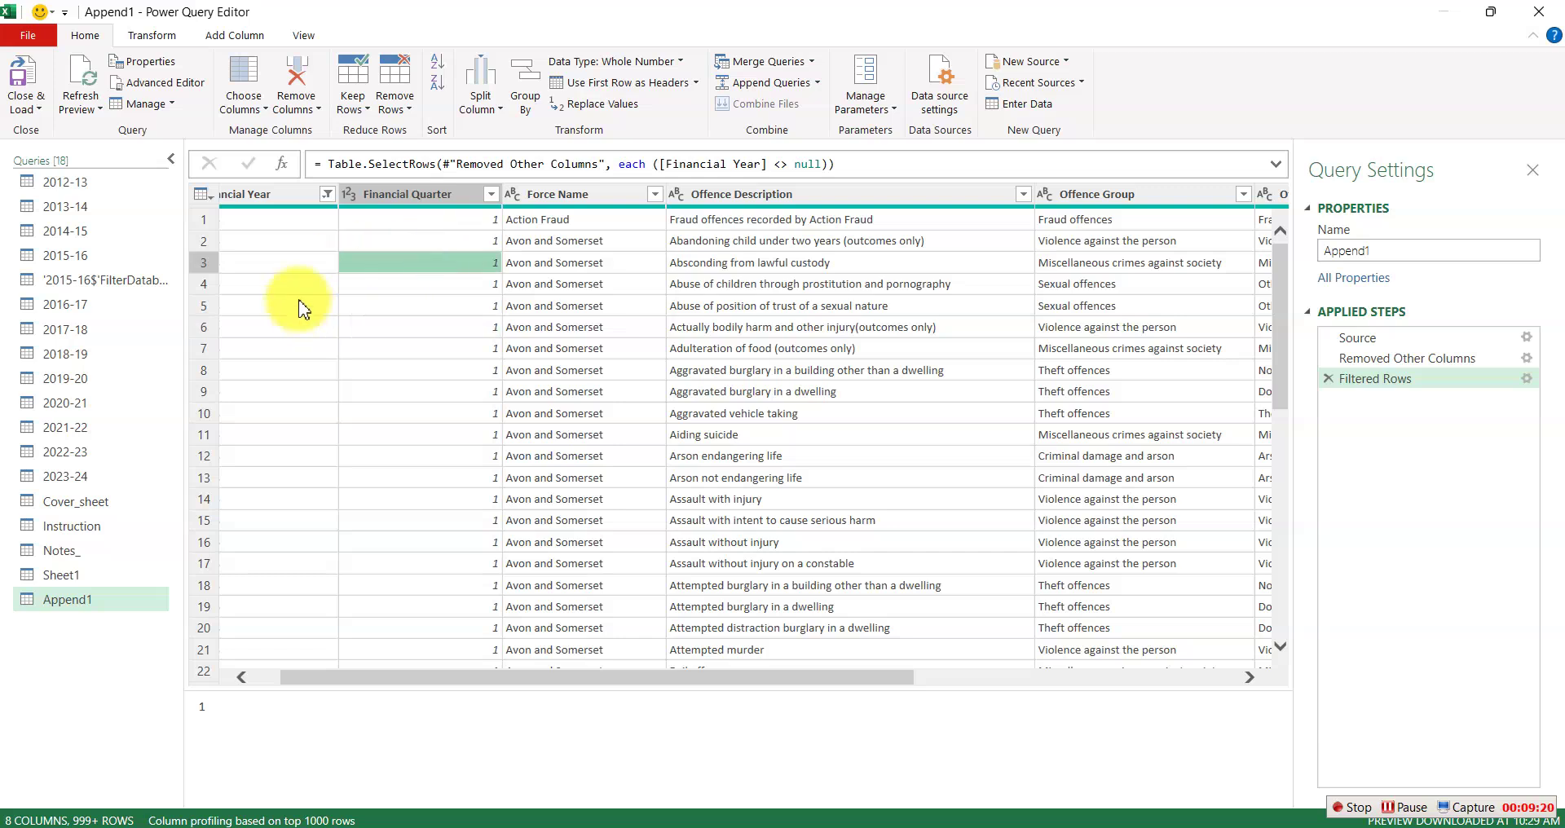
pyautogui.click(412, 115)
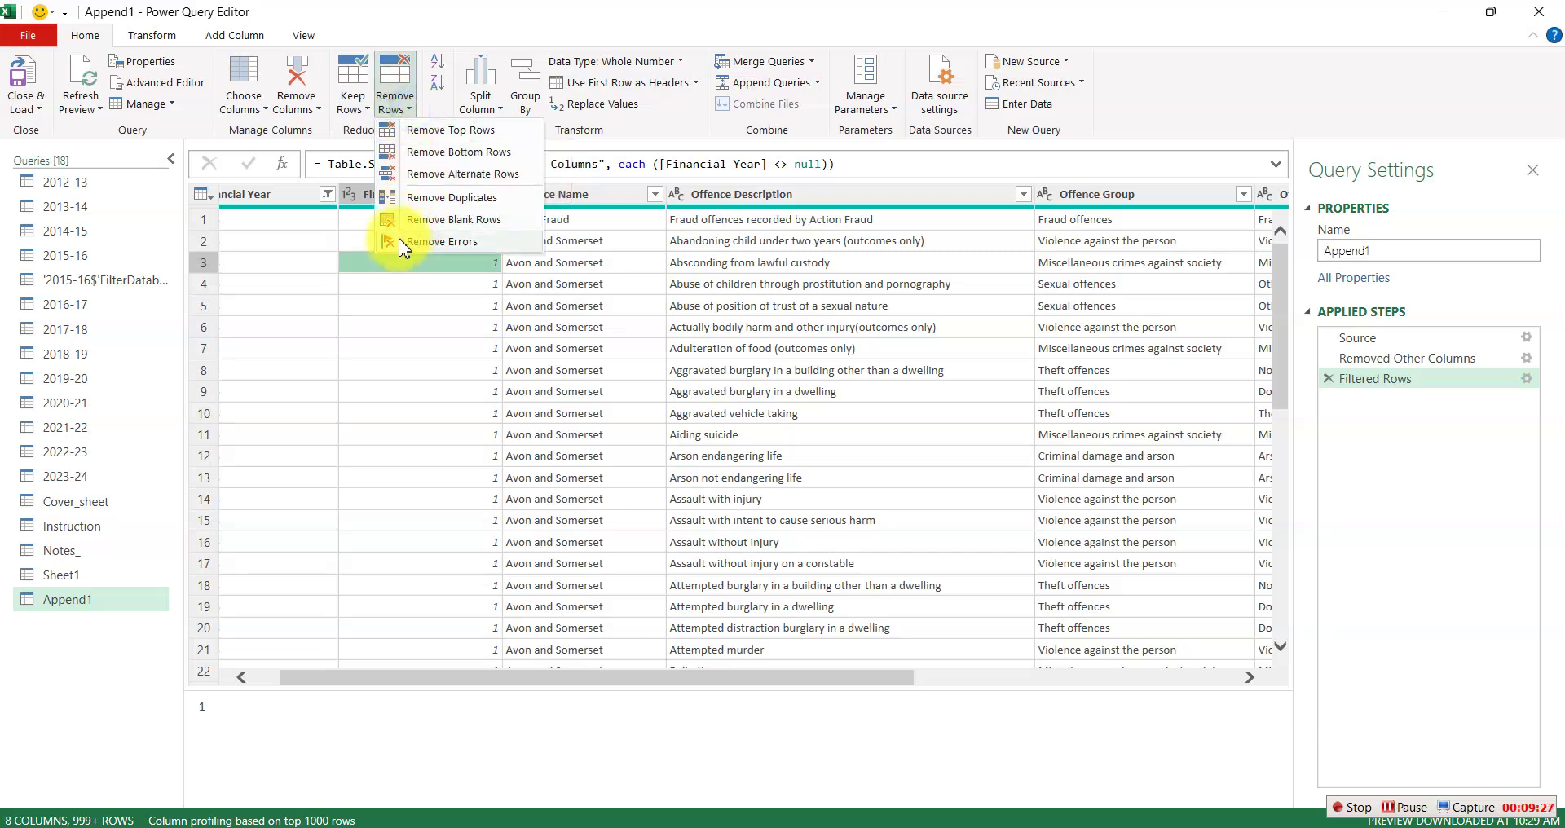
pyautogui.click(430, 204)
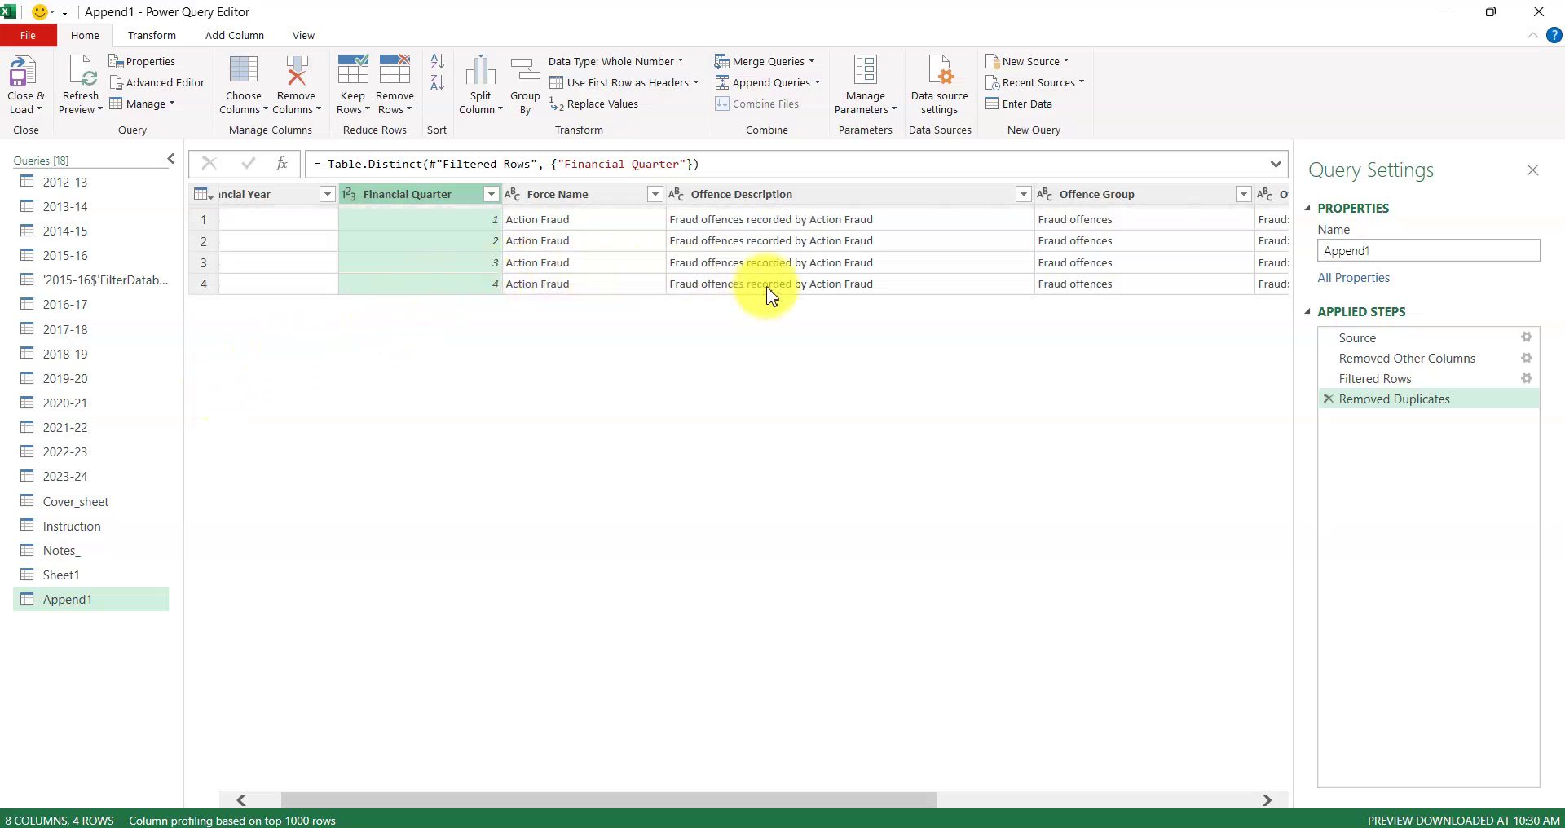
# - Check which Financial Year values remain and delete the Removed Duplicates step from the combined query
pyautogui.click(333, 201)
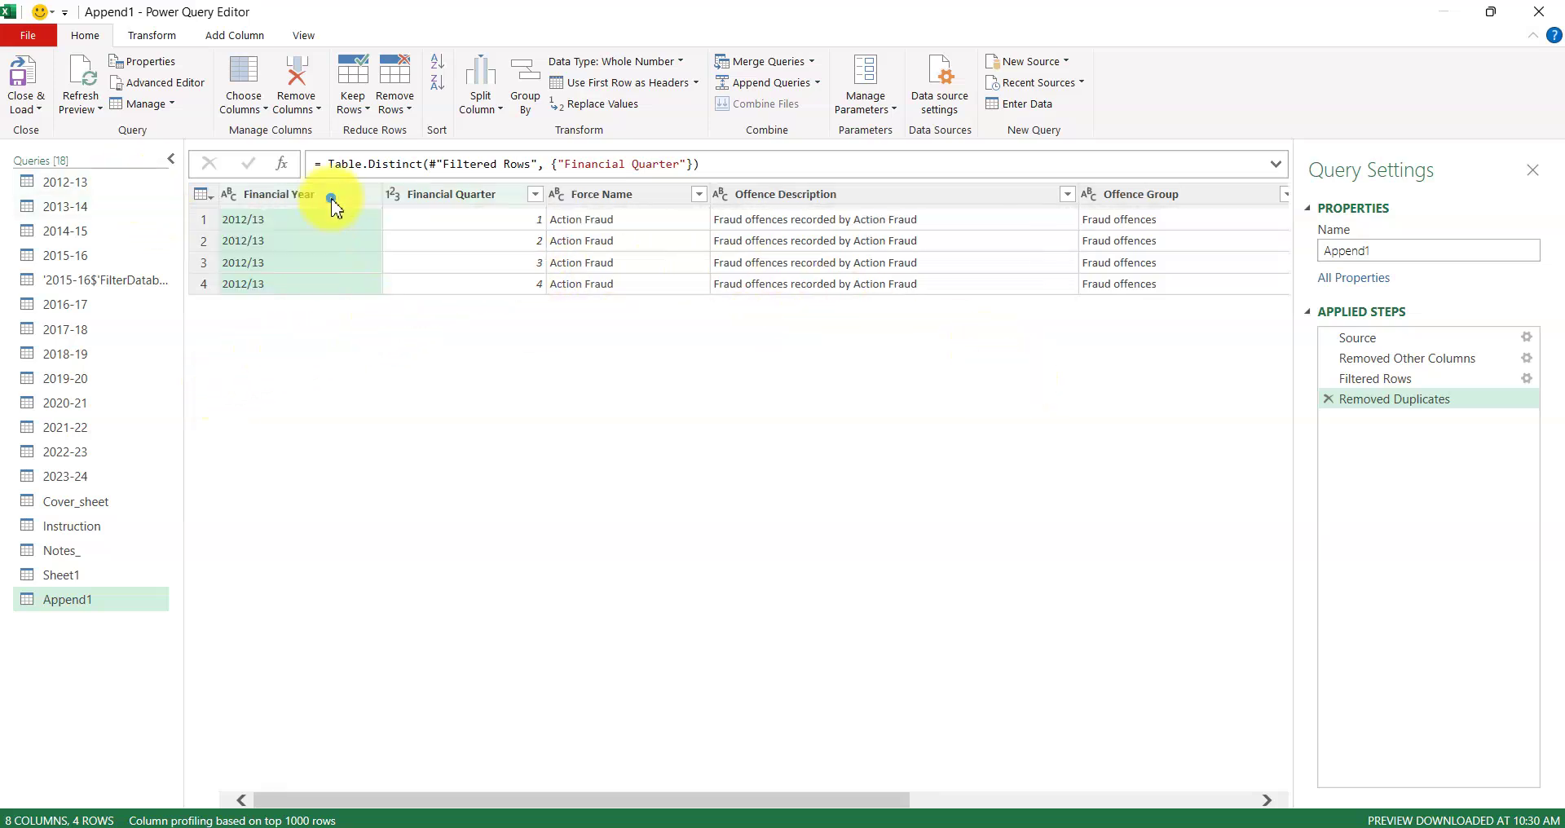
pyautogui.click(377, 198)
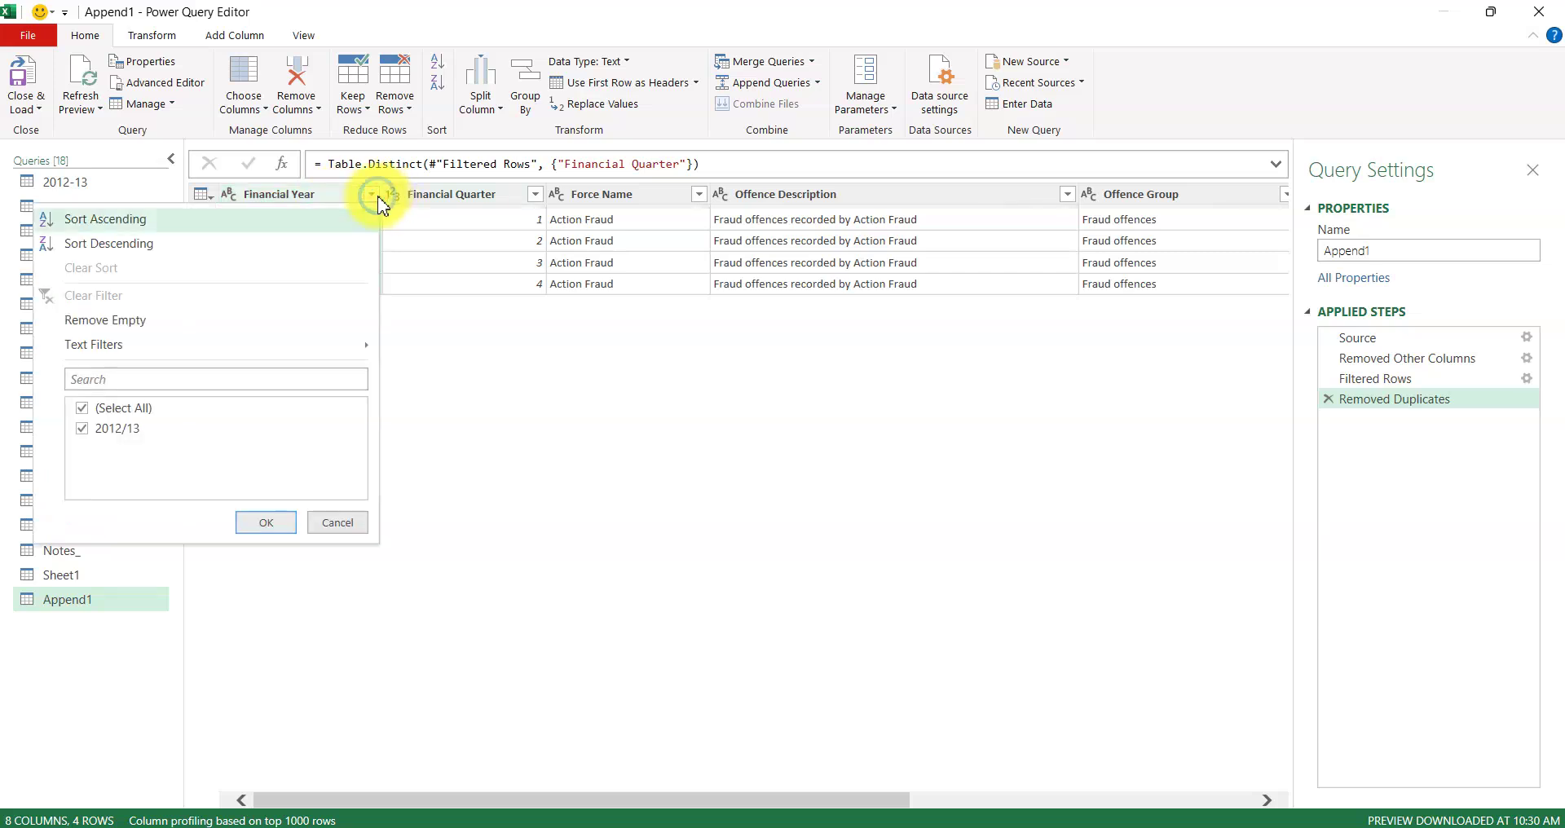
pyautogui.click(470, 486)
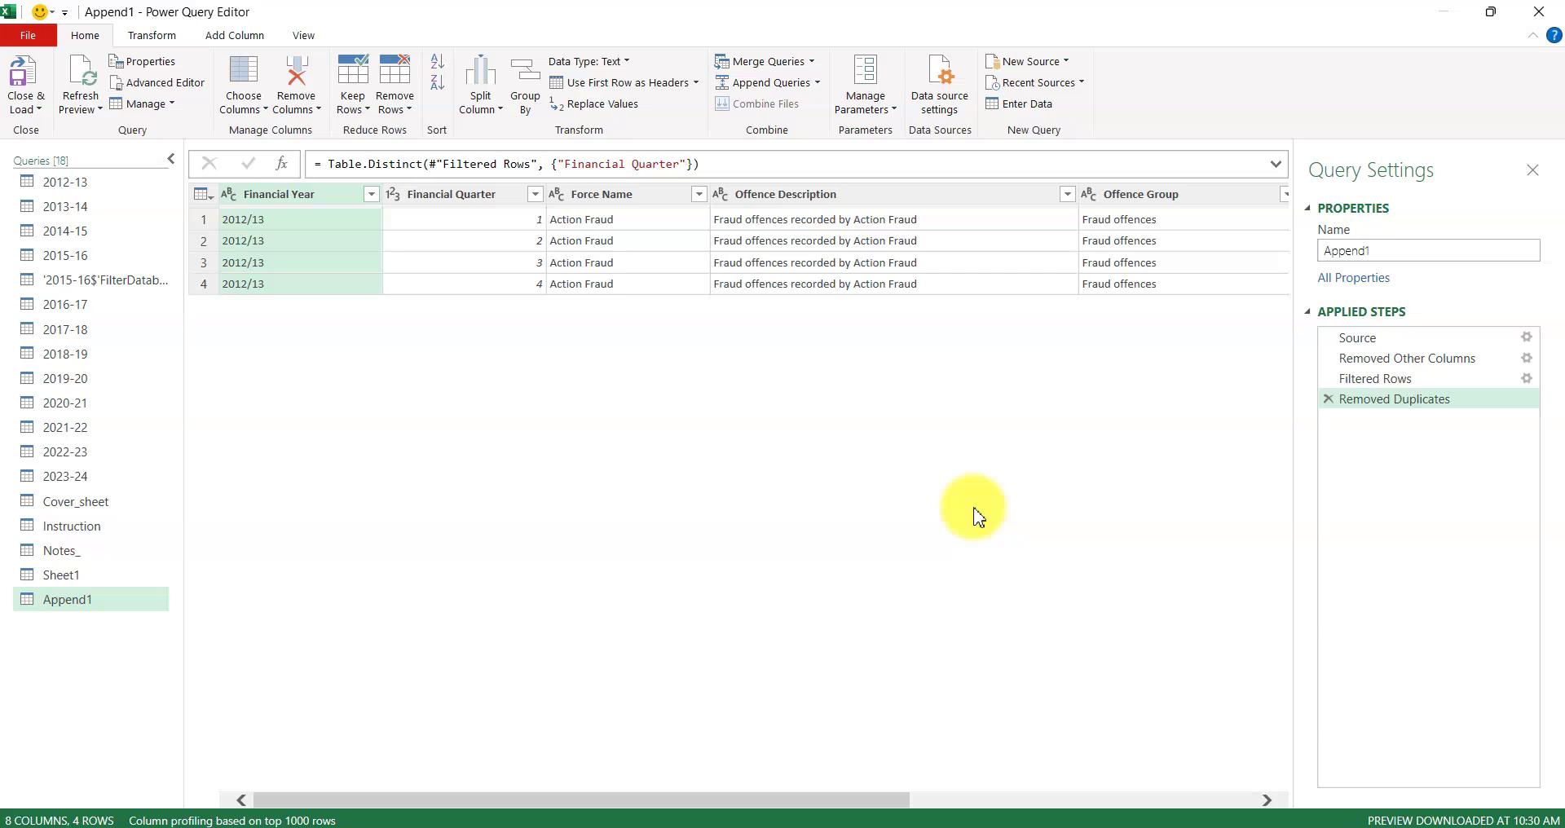
pyautogui.click(1328, 400)
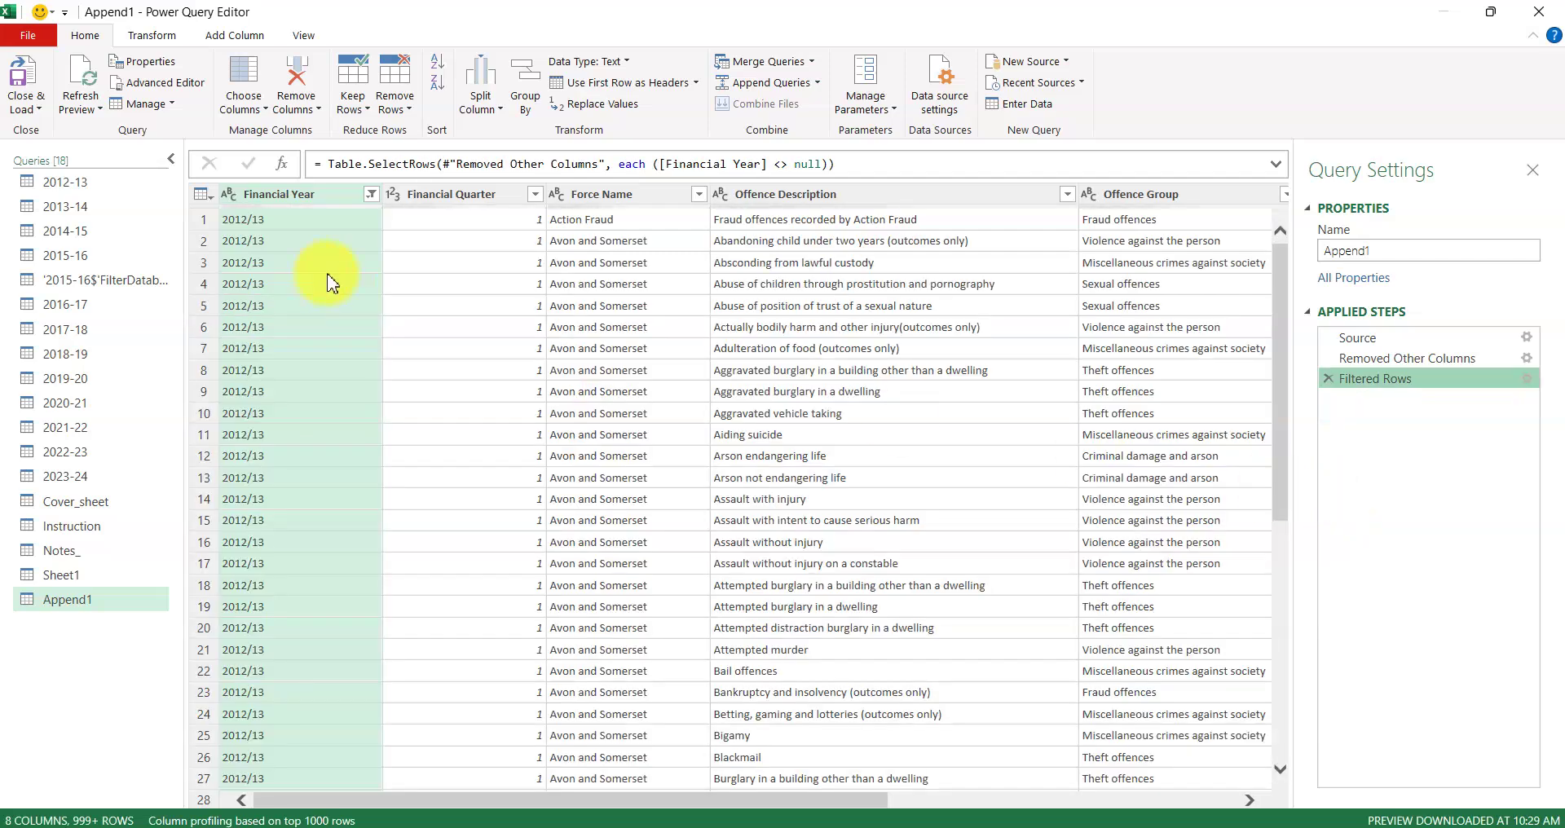
# - Remove duplicate rows based on the Financial Year column of the combined query
pyautogui.click(278, 194)
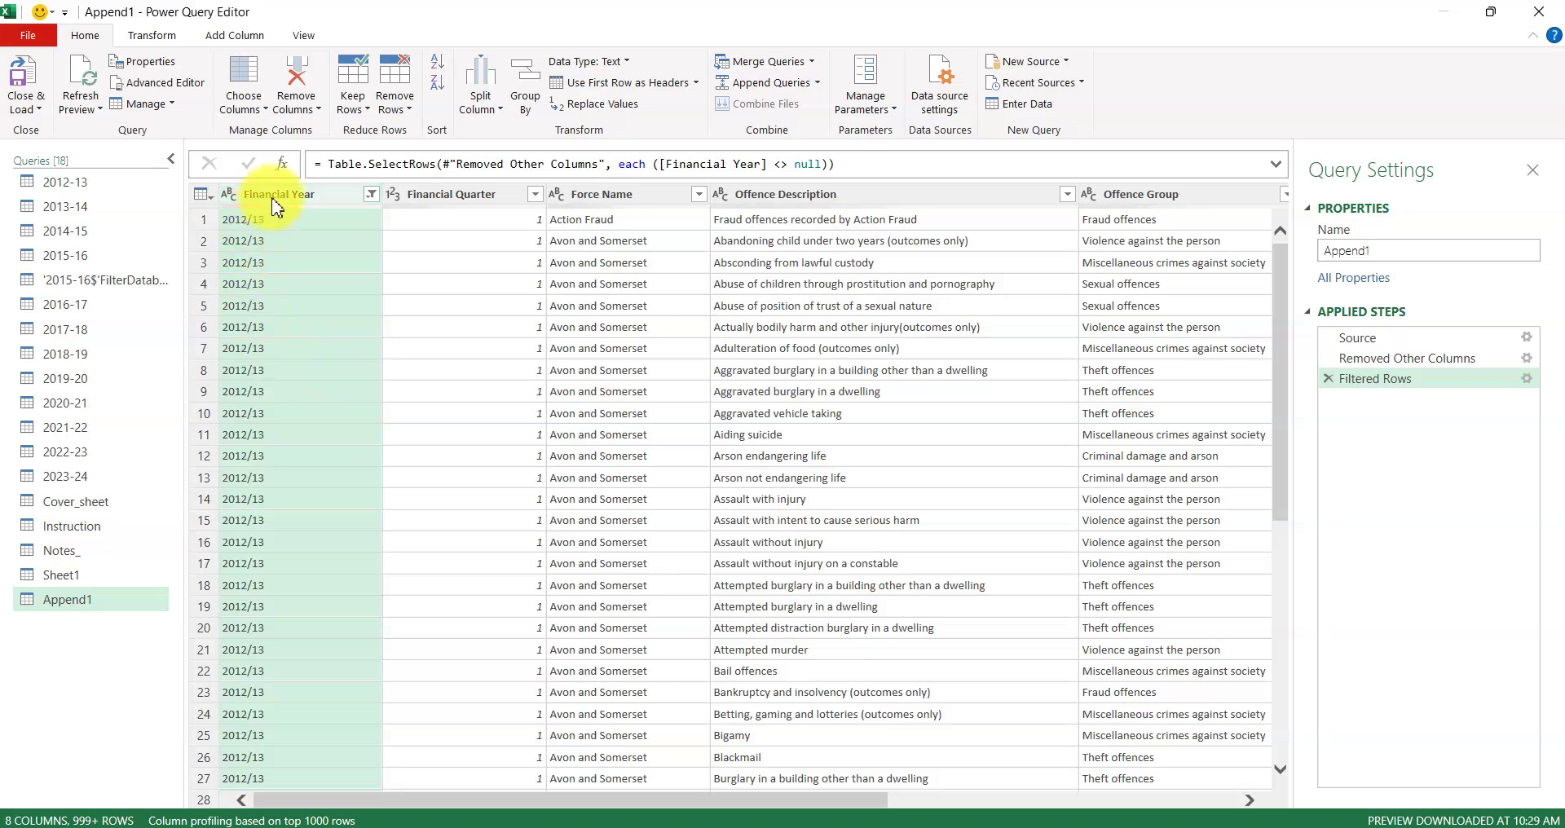
pyautogui.click(408, 114)
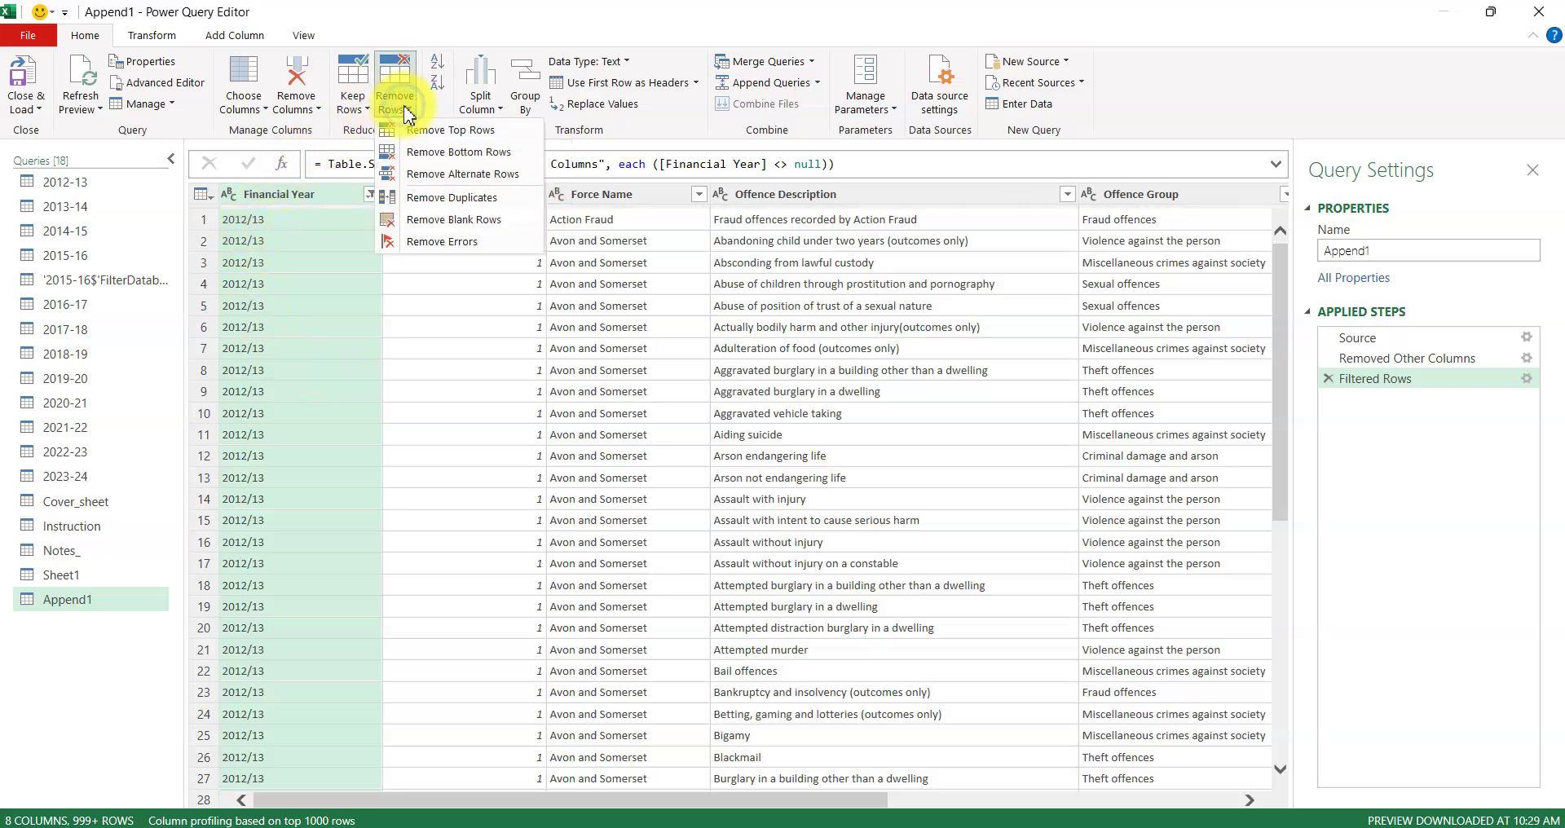
pyautogui.click(446, 197)
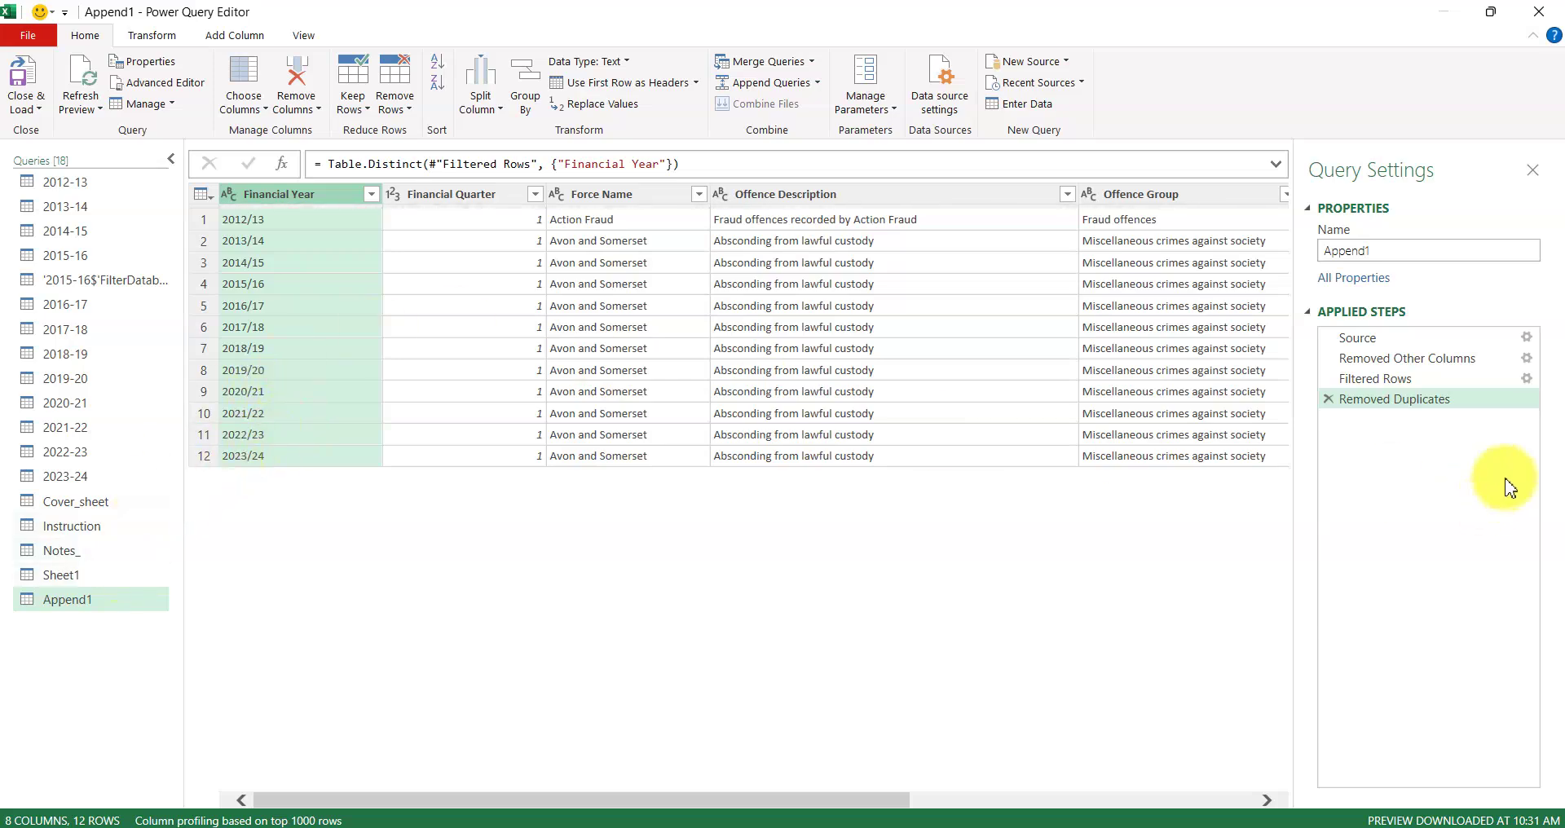
# - Delete the Removed Duplicates step based on the Financial Year column from the combined query
pyautogui.click(1328, 398)
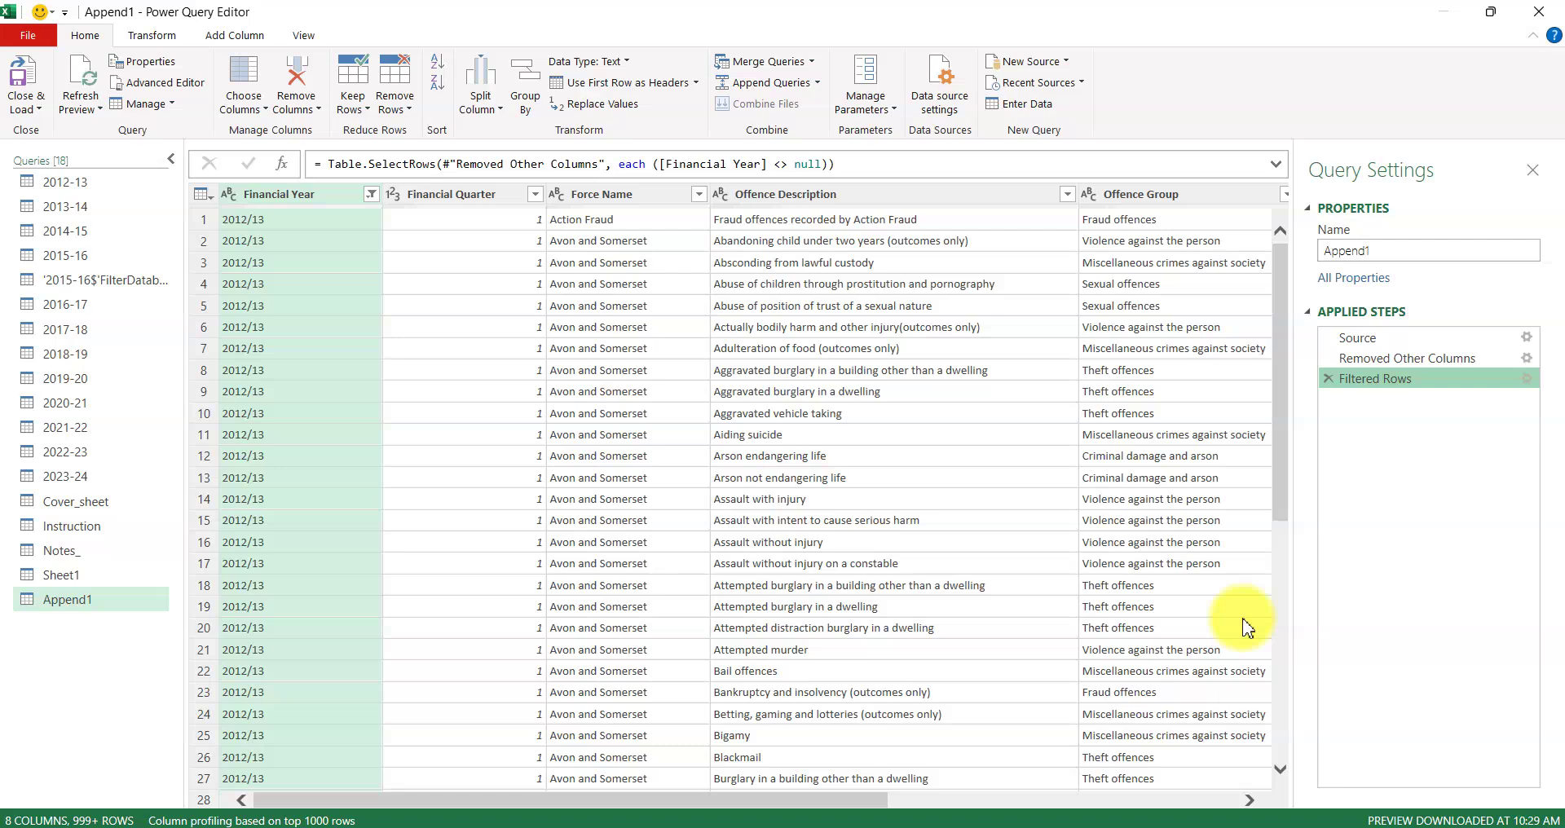
pyautogui.moveTo(708, 800); pyautogui.dragTo(587, 807)
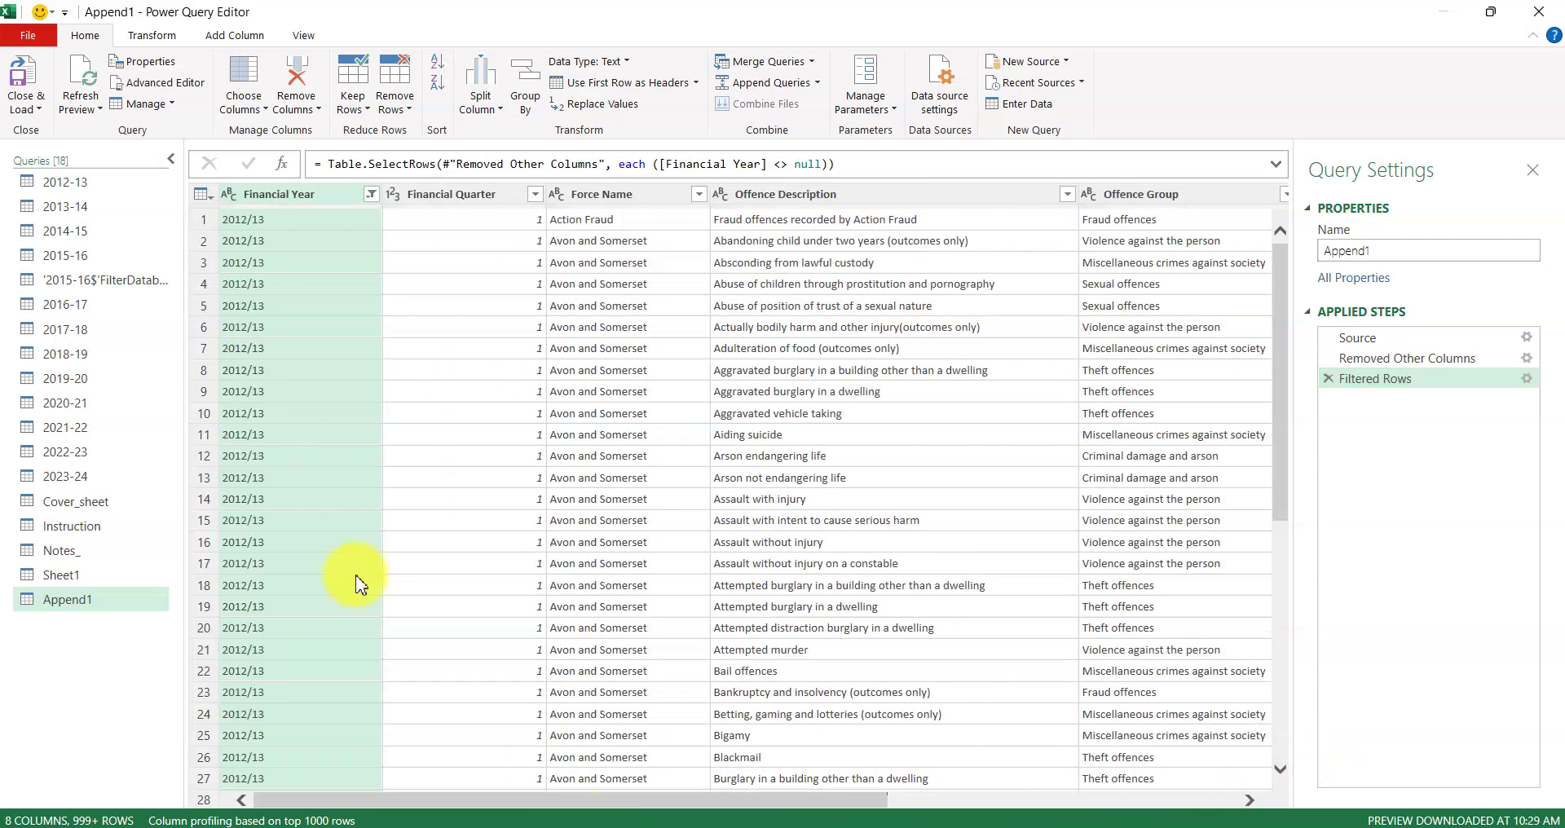
pyautogui.click(204, 220)
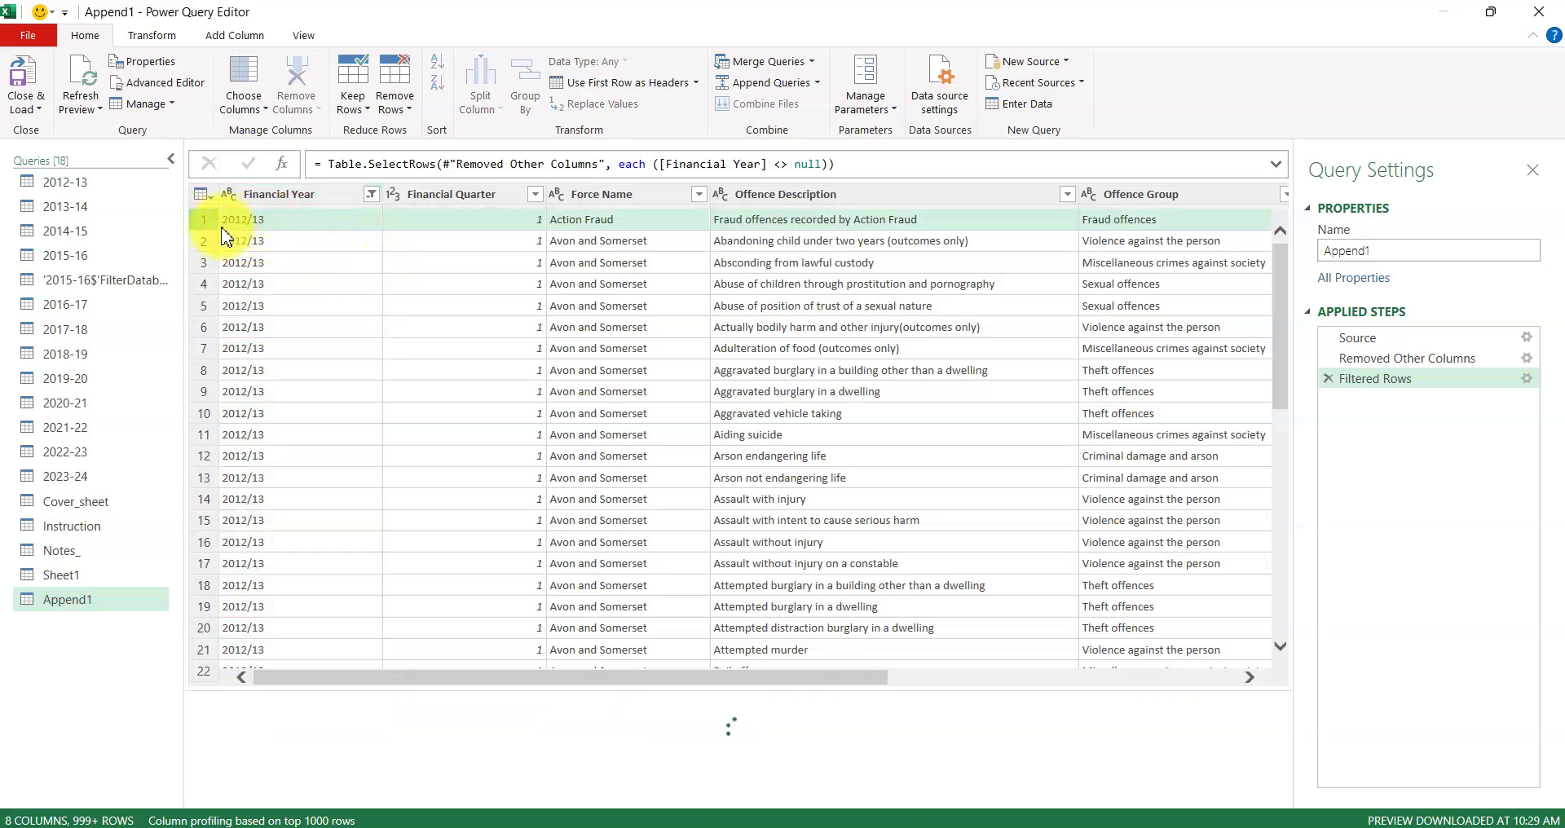
pyautogui.click(228, 238)
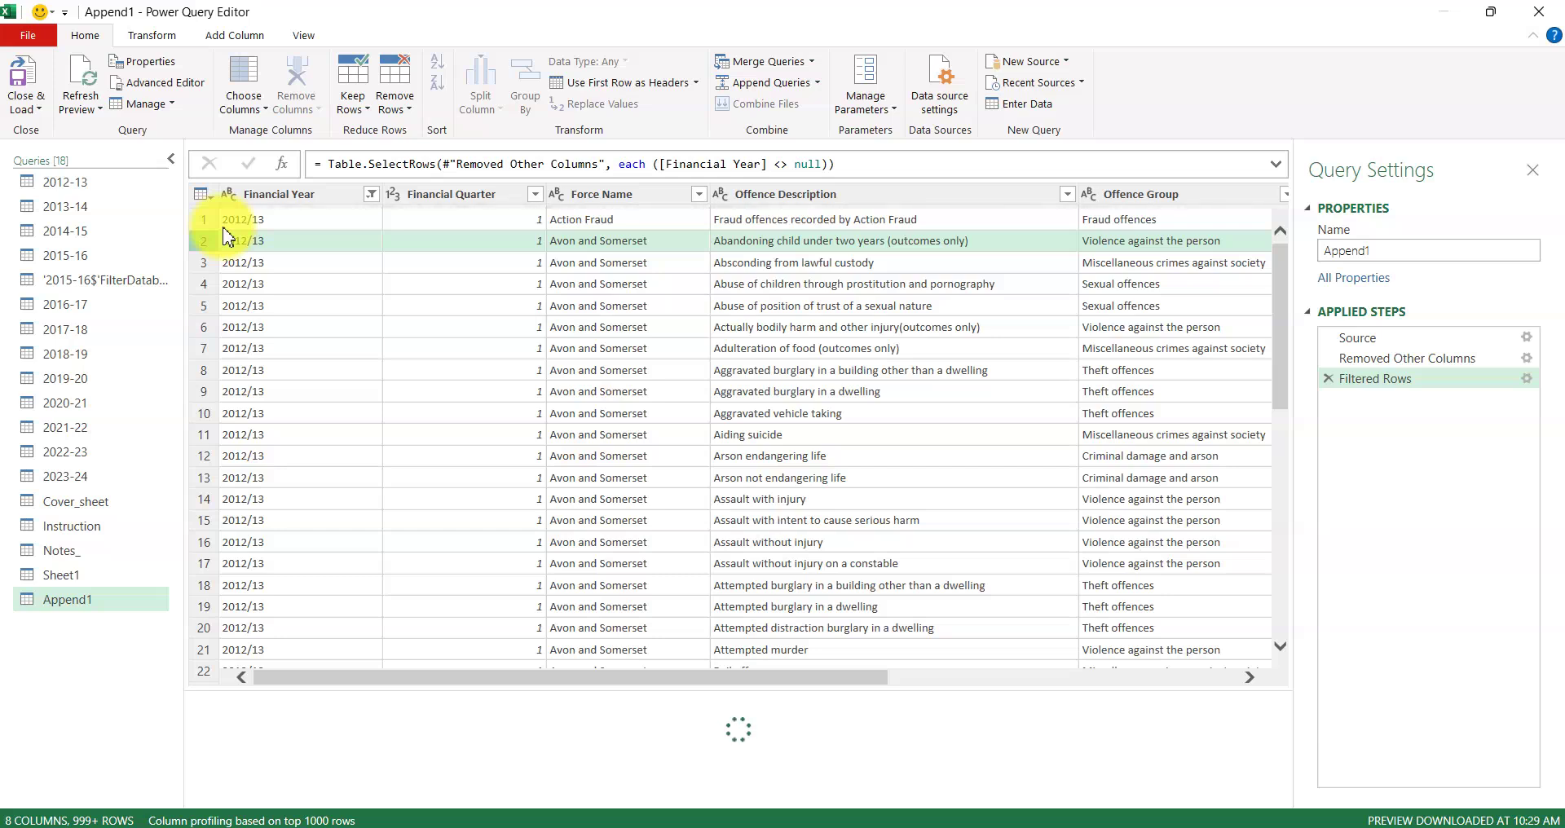
pyautogui.press('Down')
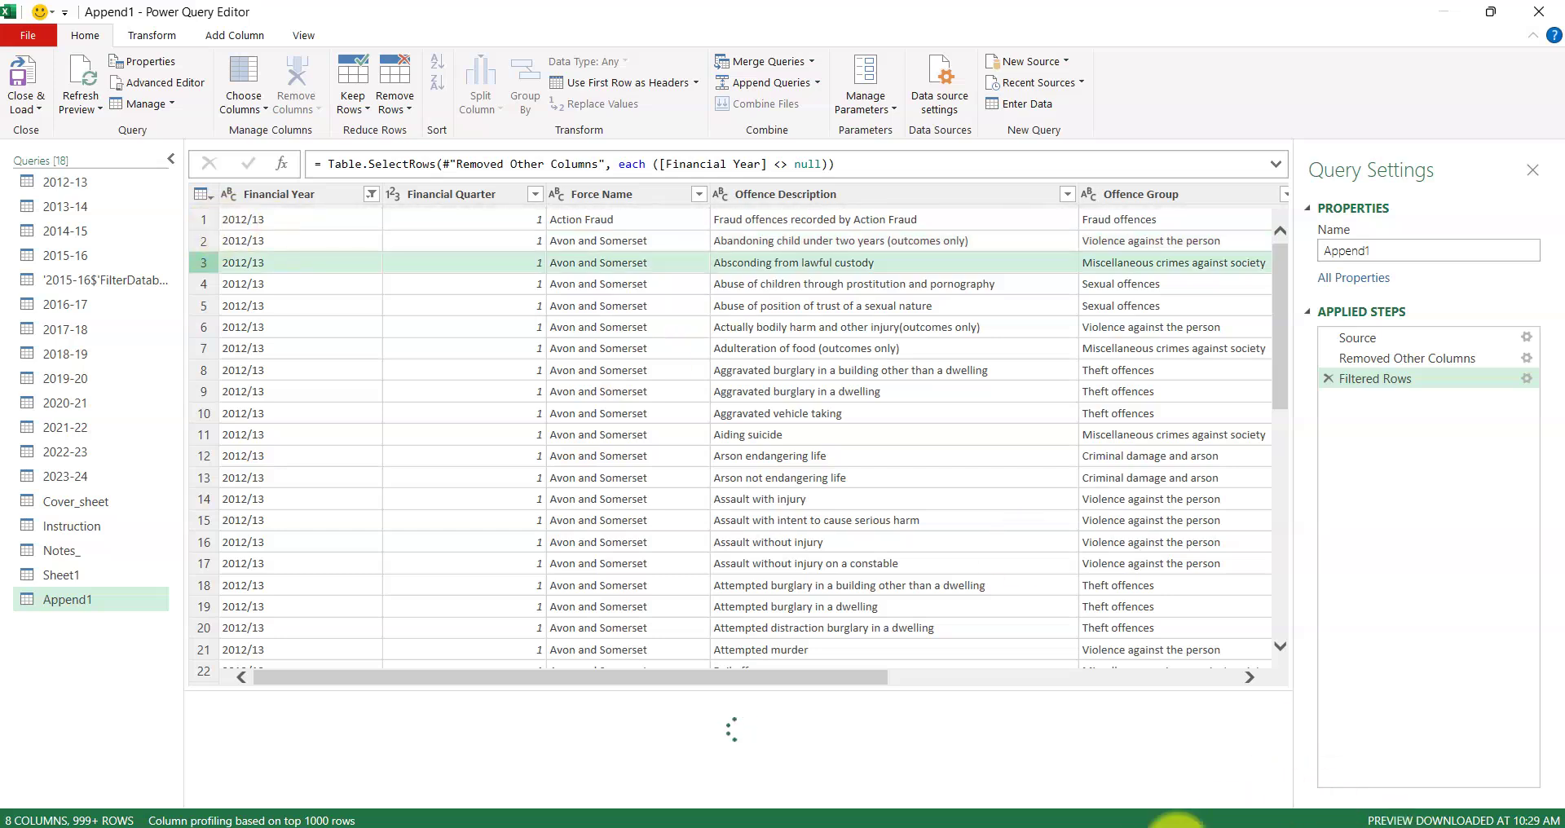
pyautogui.click(1045, 775)
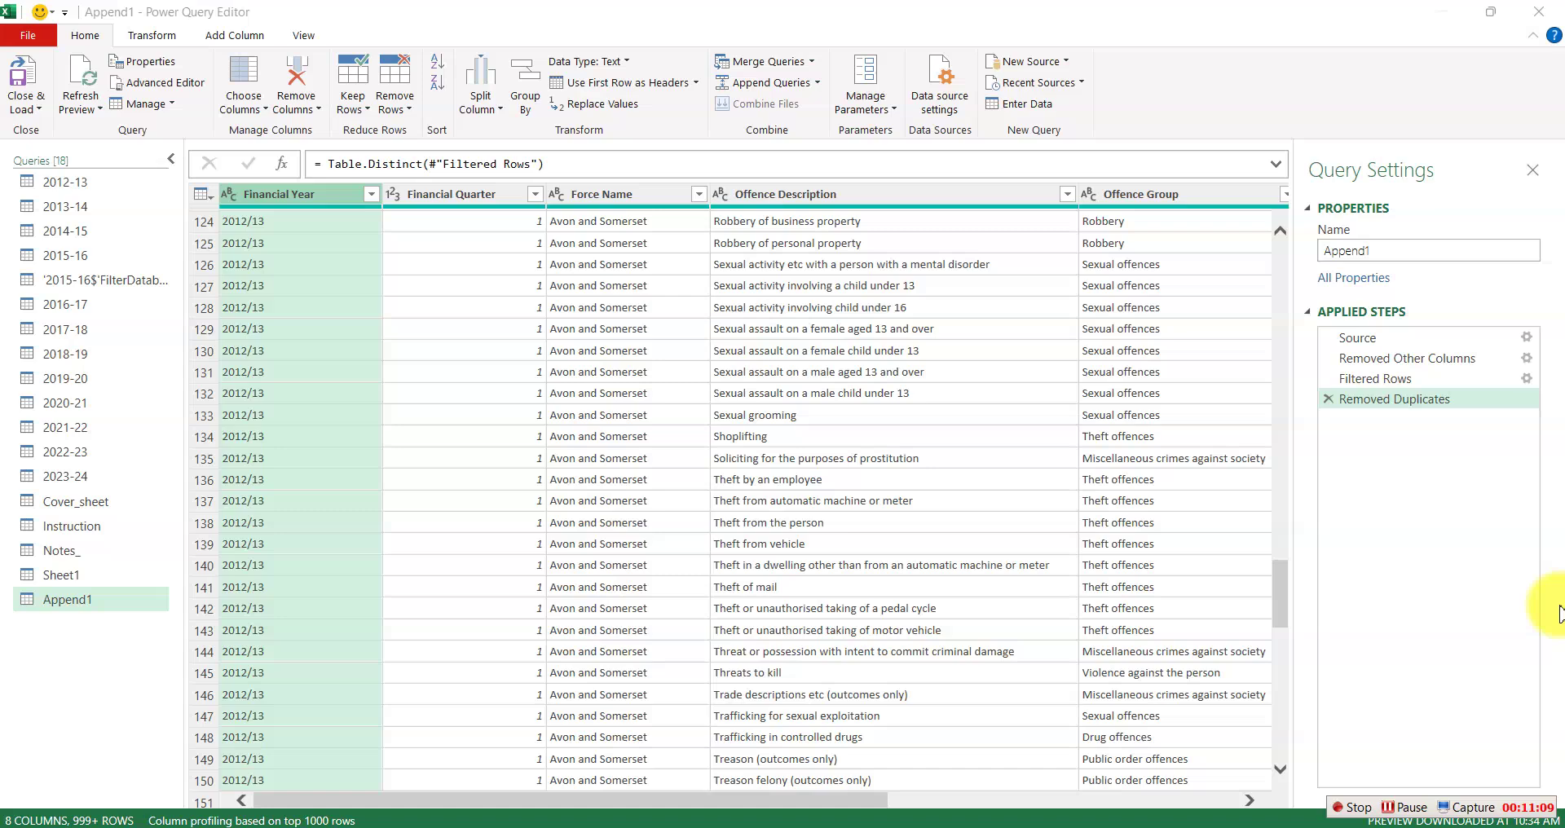
# - Delete the Removed Duplicates step that applies to whole rows of the combined query
pyautogui.click(1327, 399)
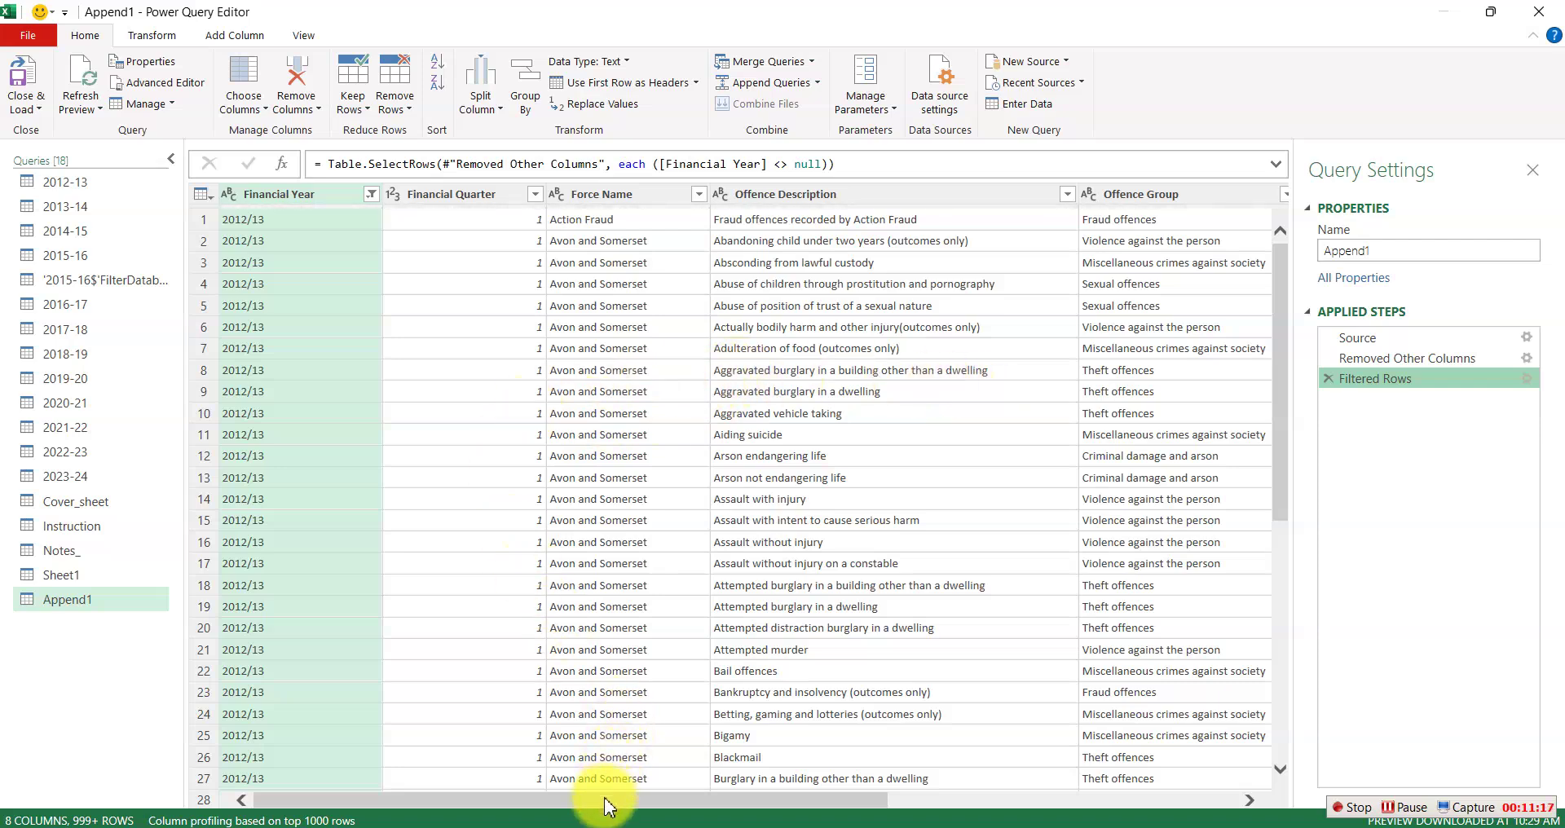
pyautogui.moveTo(606, 807); pyautogui.dragTo(438, 816)
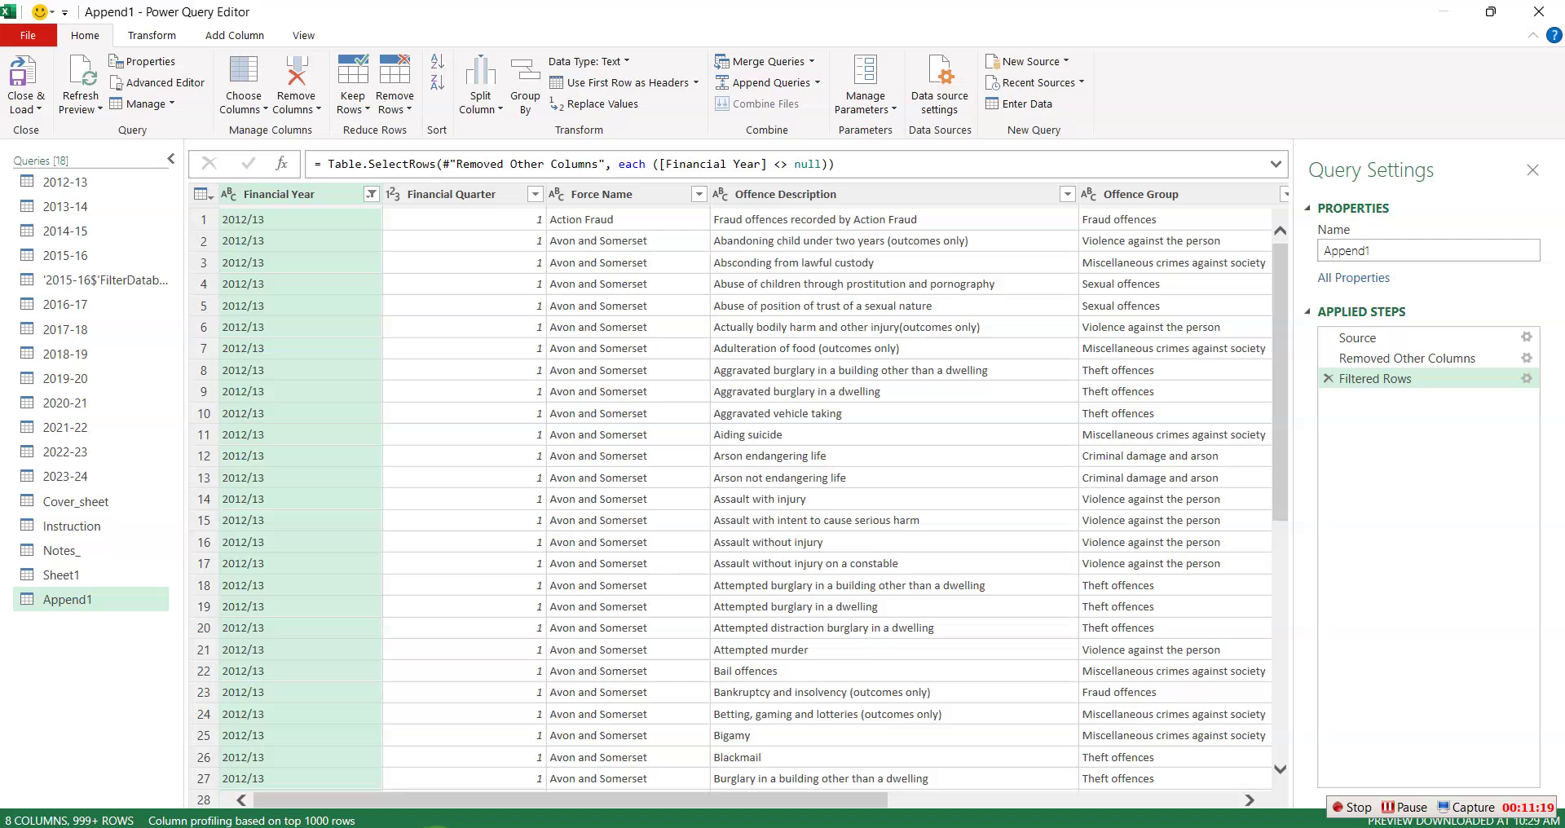
pyautogui.click(292, 202)
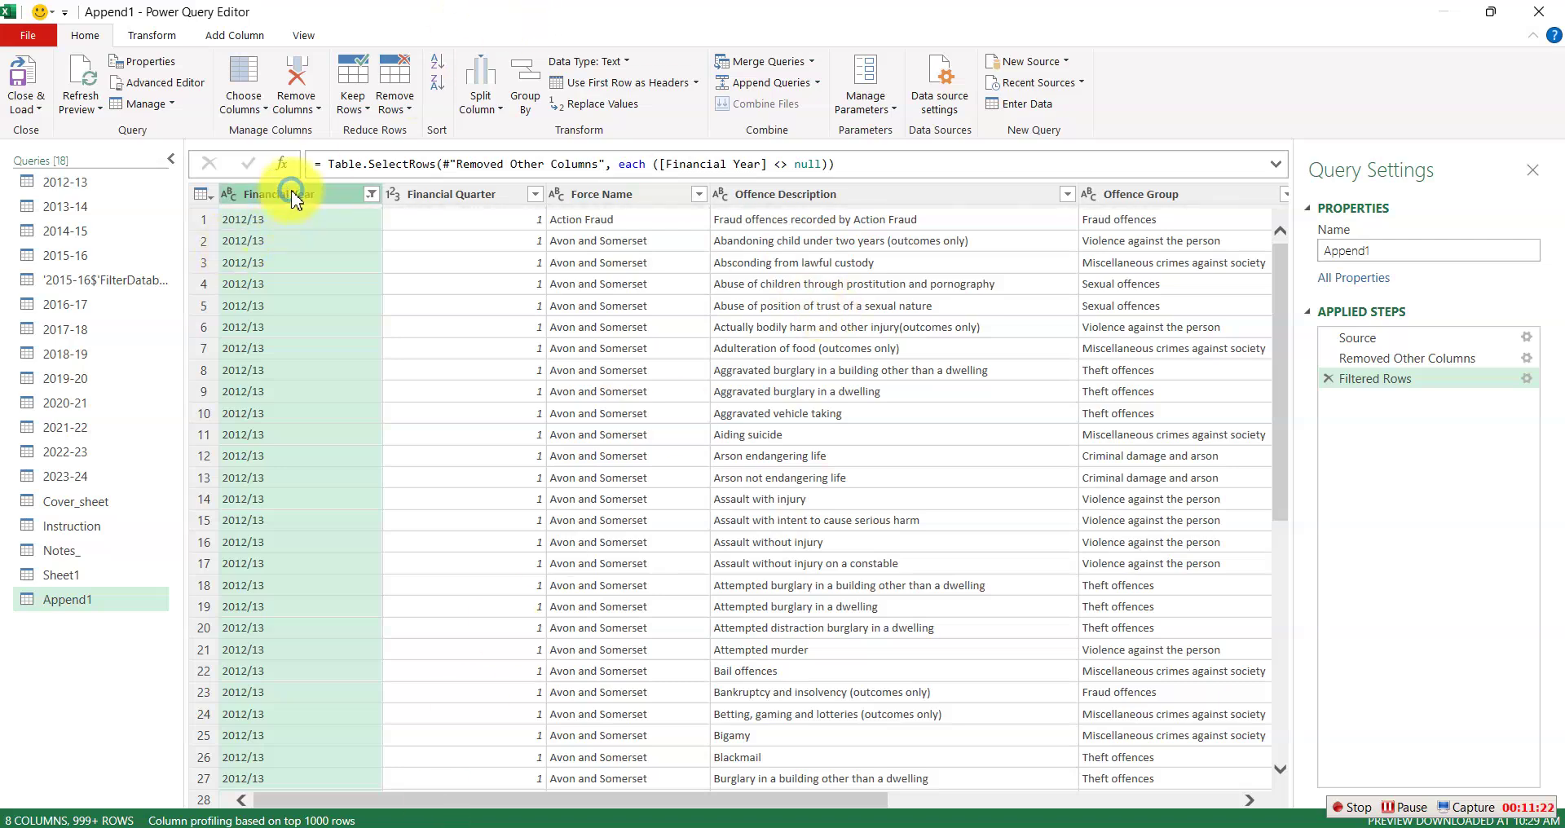
pyautogui.keyDown('ctrl'); pyautogui.click(471, 196); pyautogui.keyUp('ctrl')
pyautogui.keyDown('ctrl'); pyautogui.click(571, 196); pyautogui.keyUp('ctrl')
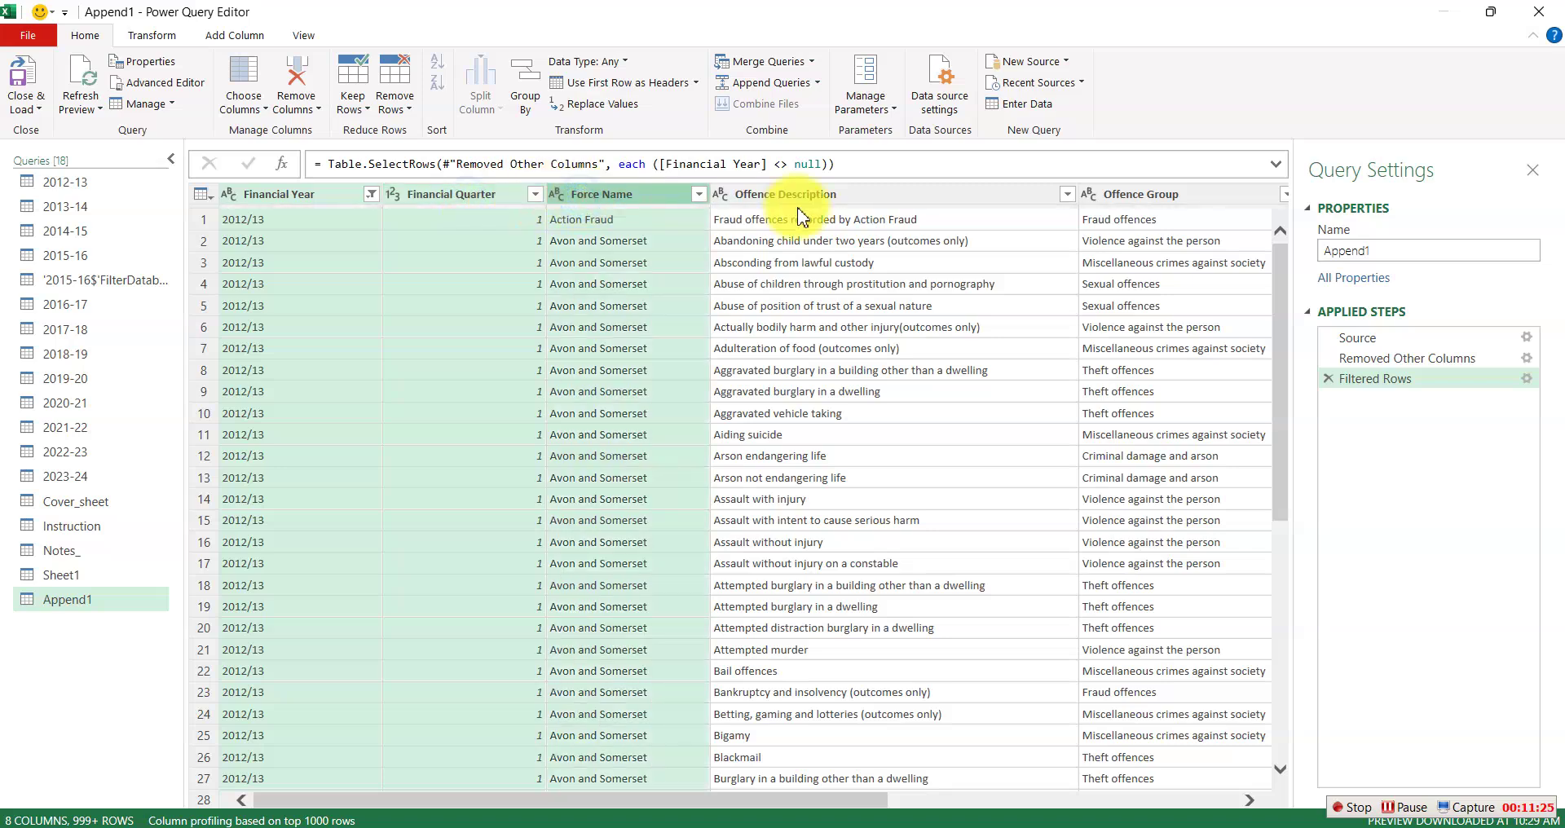
pyautogui.keyDown('ctrl'); pyautogui.click(799, 202); pyautogui.keyUp('ctrl')
pyautogui.keyDown('ctrl'); pyautogui.click(1142, 201); pyautogui.keyUp('ctrl')
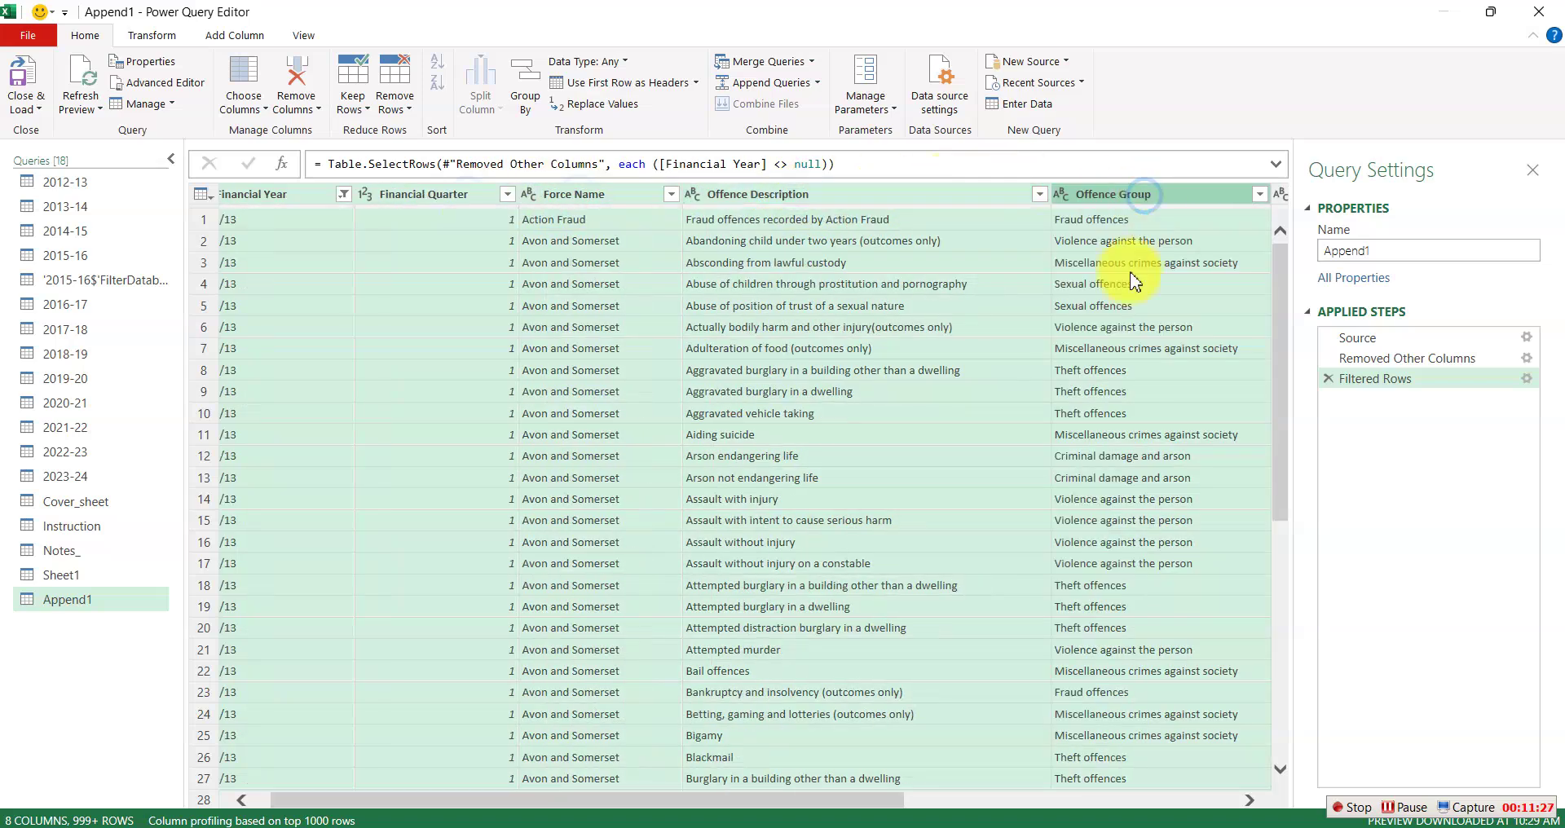
pyautogui.moveTo(544, 811); pyautogui.dragTo(937, 812)
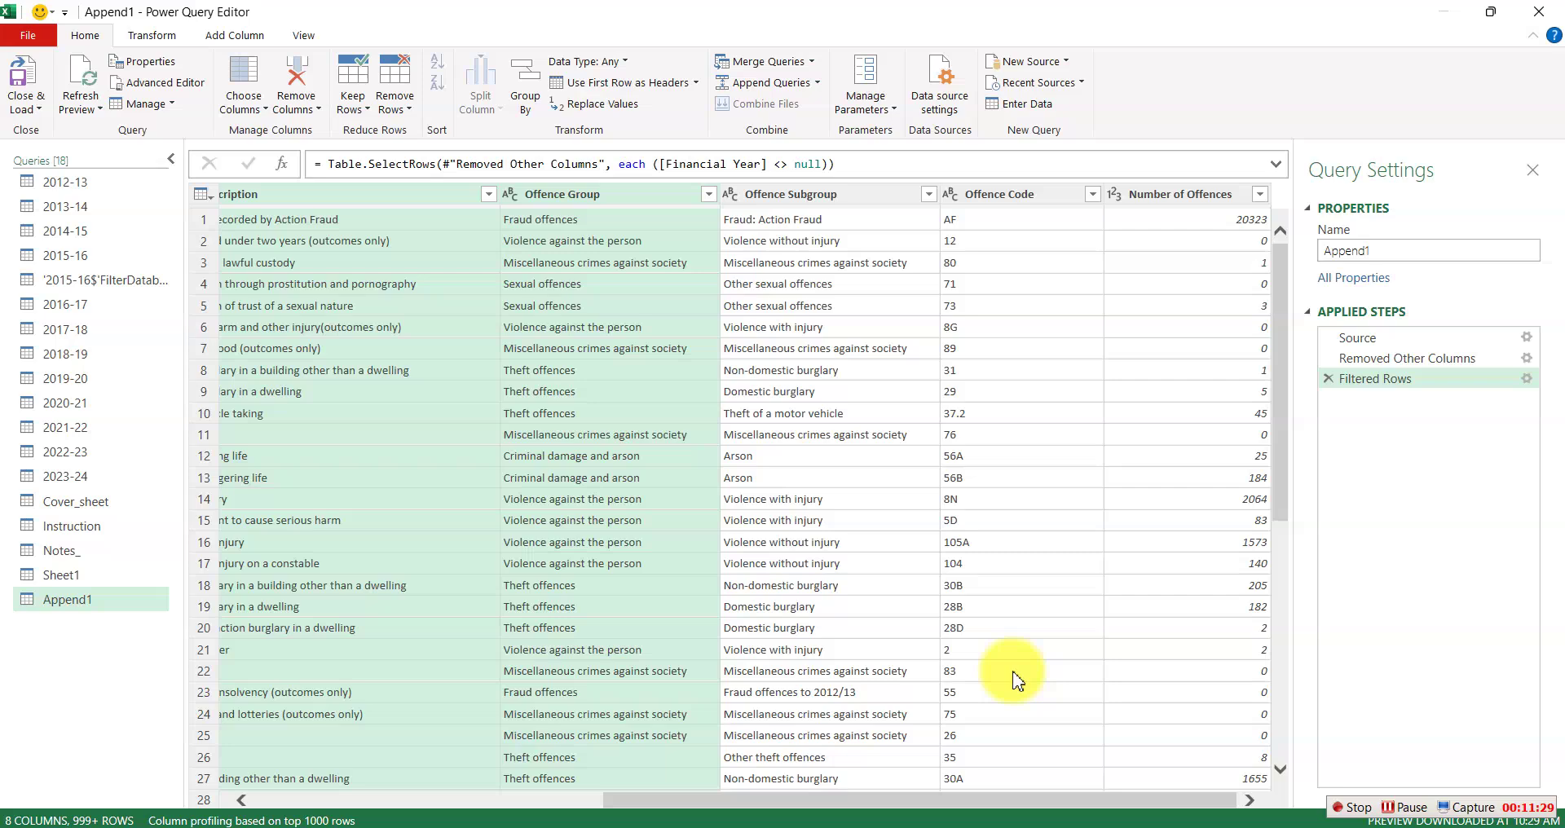
pyautogui.click(815, 194)
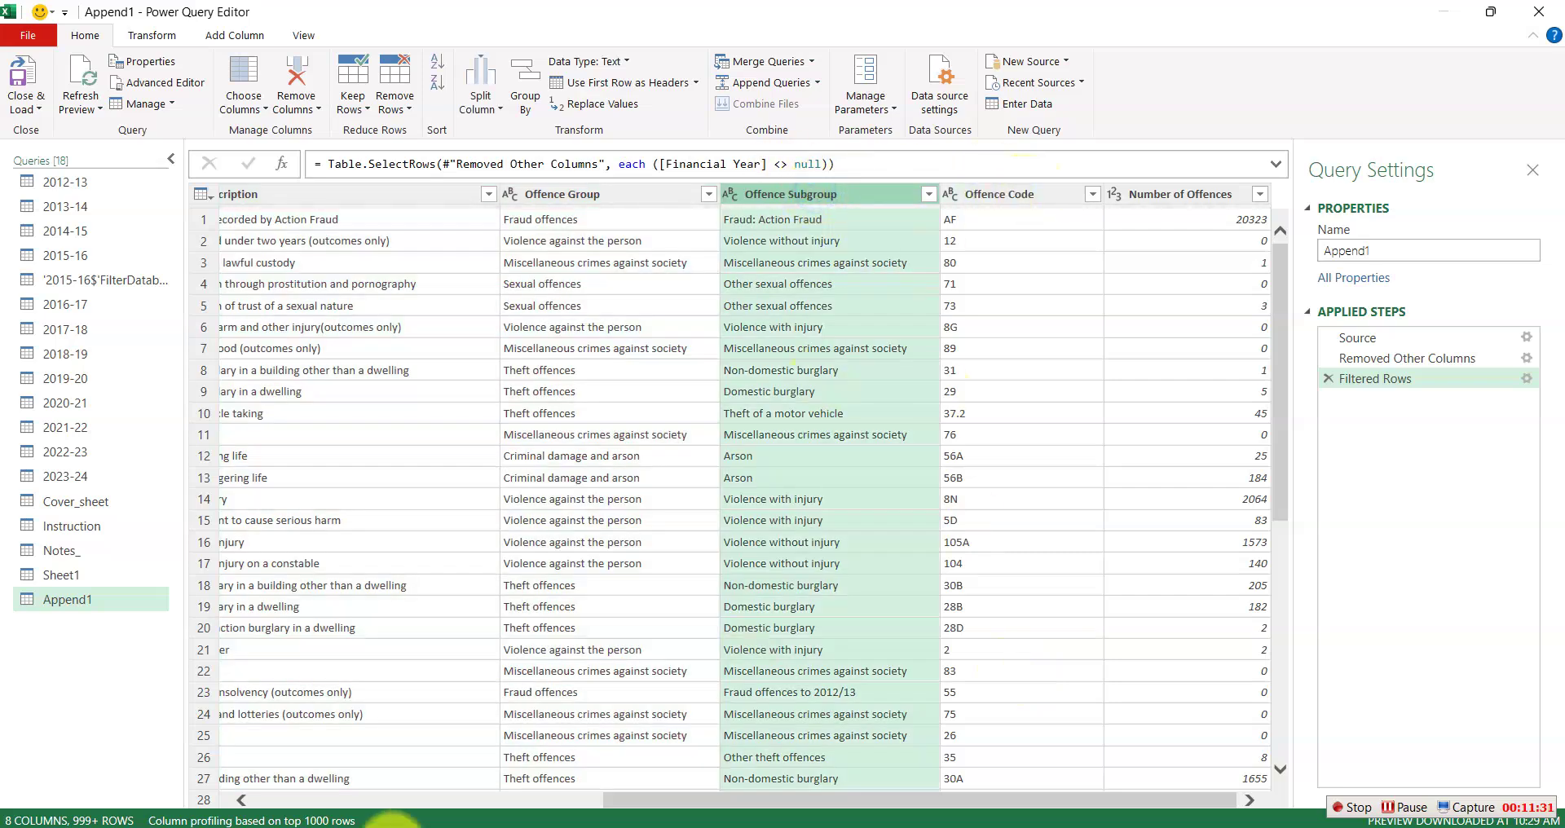
pyautogui.moveTo(662, 801); pyautogui.dragTo(17, 681)
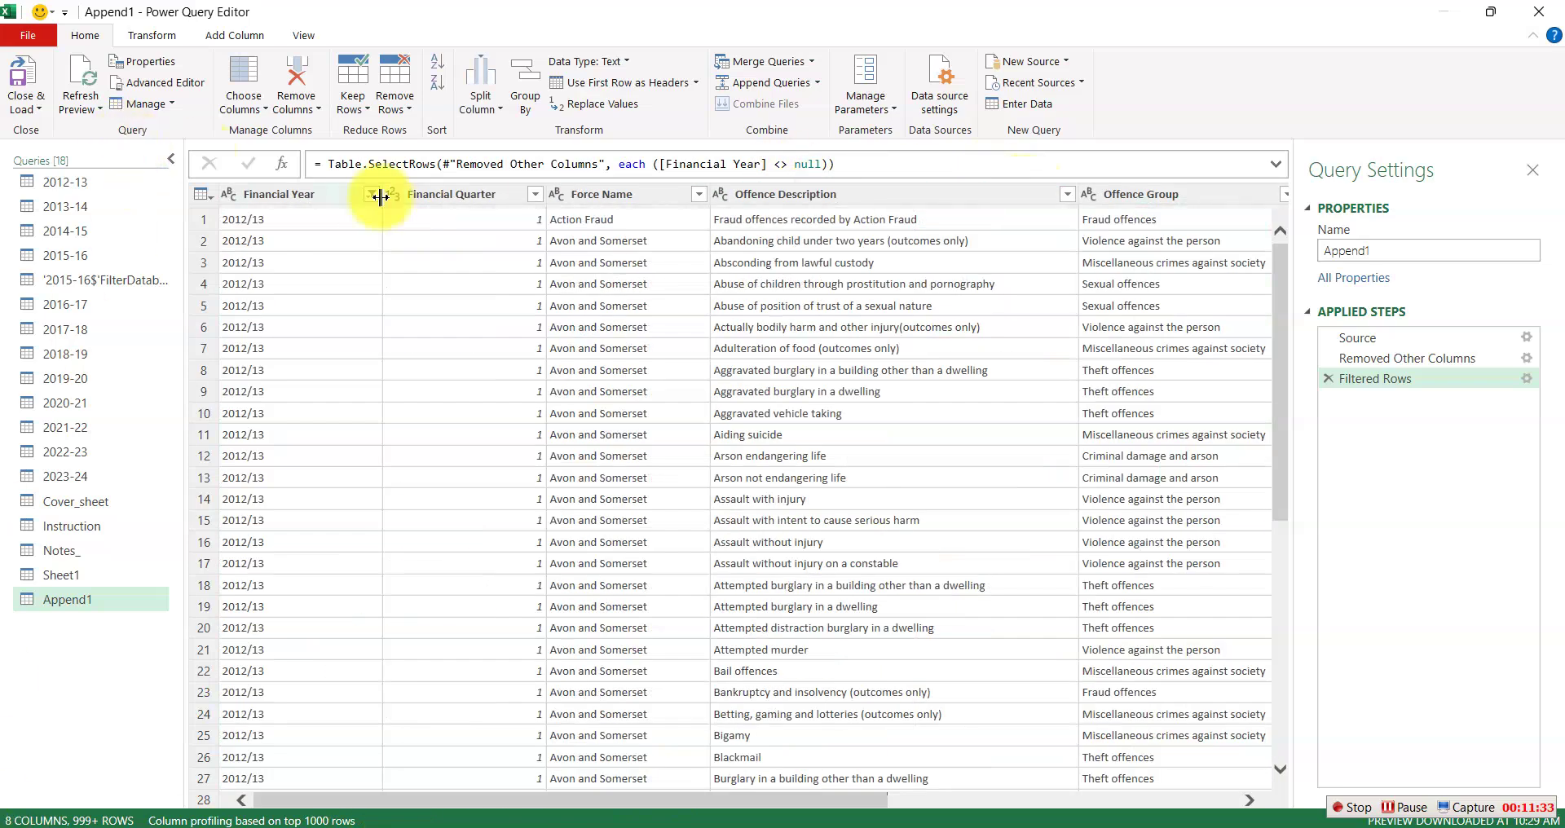
# - Remove duplicate rows of the combined query based on all eight columns, from Financial Year through Number of Offences
pyautogui.click(327, 195)
pyautogui.keyDown('shift'); pyautogui.click(471, 196); pyautogui.keyUp('shift')
pyautogui.keyDown('shift'); pyautogui.click(636, 195); pyautogui.keyUp('shift')
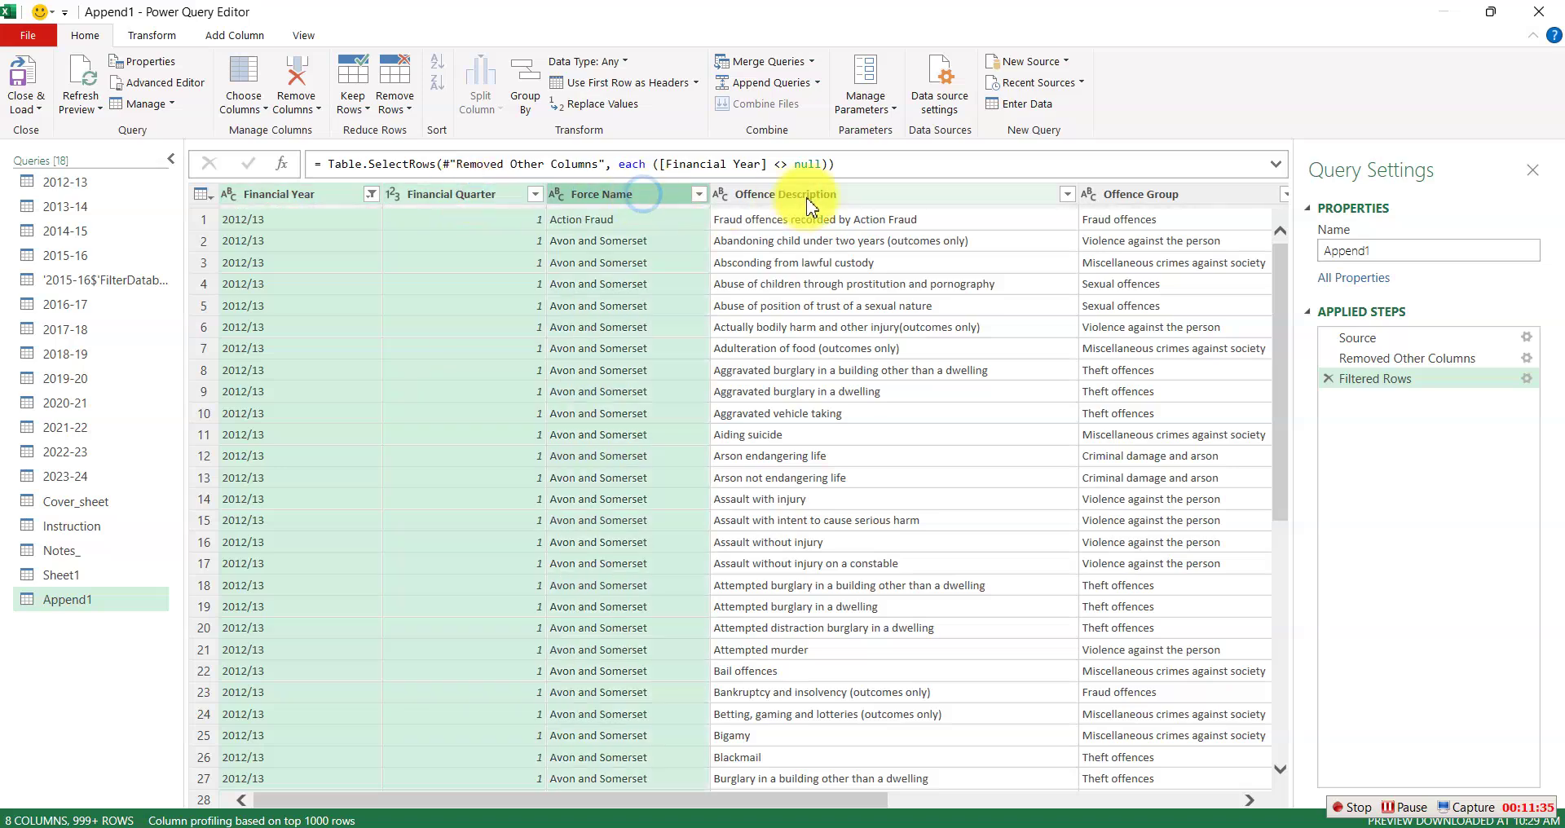
pyautogui.keyDown('shift'); pyautogui.click(813, 198); pyautogui.keyUp('shift')
pyautogui.keyDown('shift'); pyautogui.click(1140, 202); pyautogui.keyUp('shift')
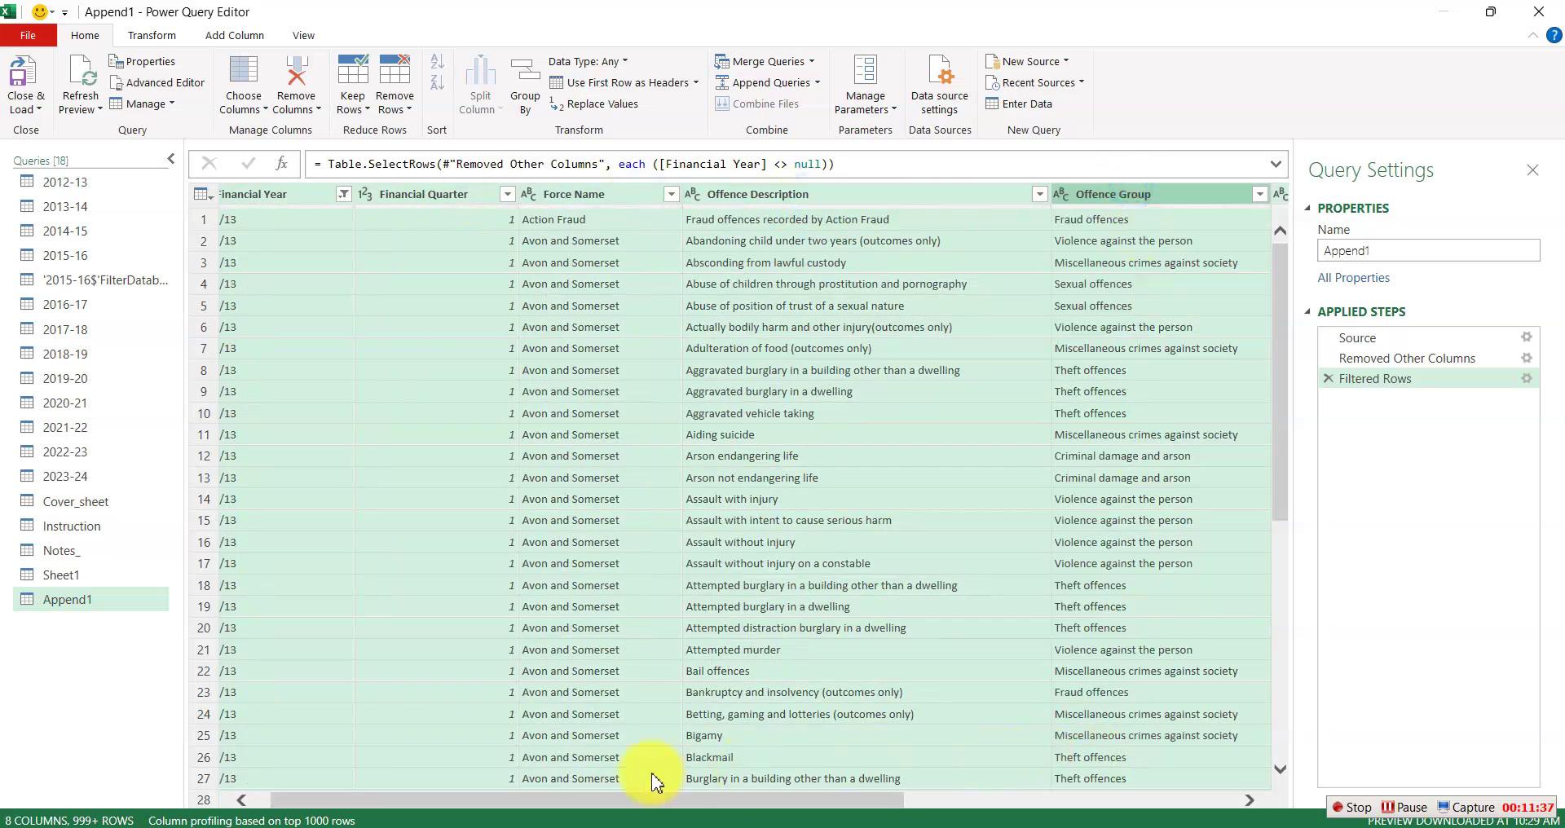
pyautogui.moveTo(581, 803); pyautogui.dragTo(1171, 699)
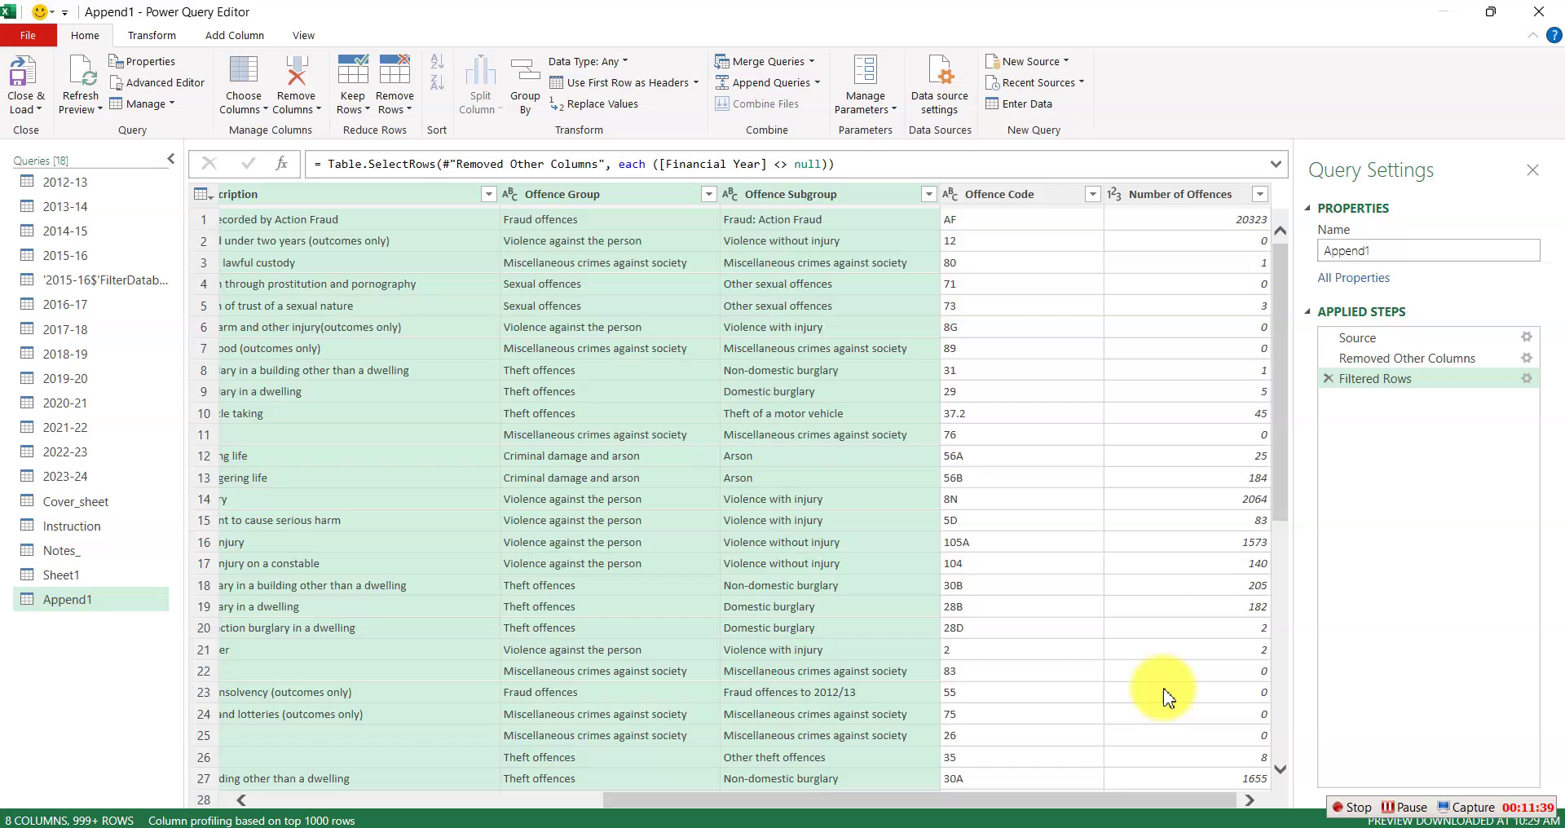
pyautogui.keyDown('shift'); pyautogui.click(1007, 204); pyautogui.keyUp('shift')
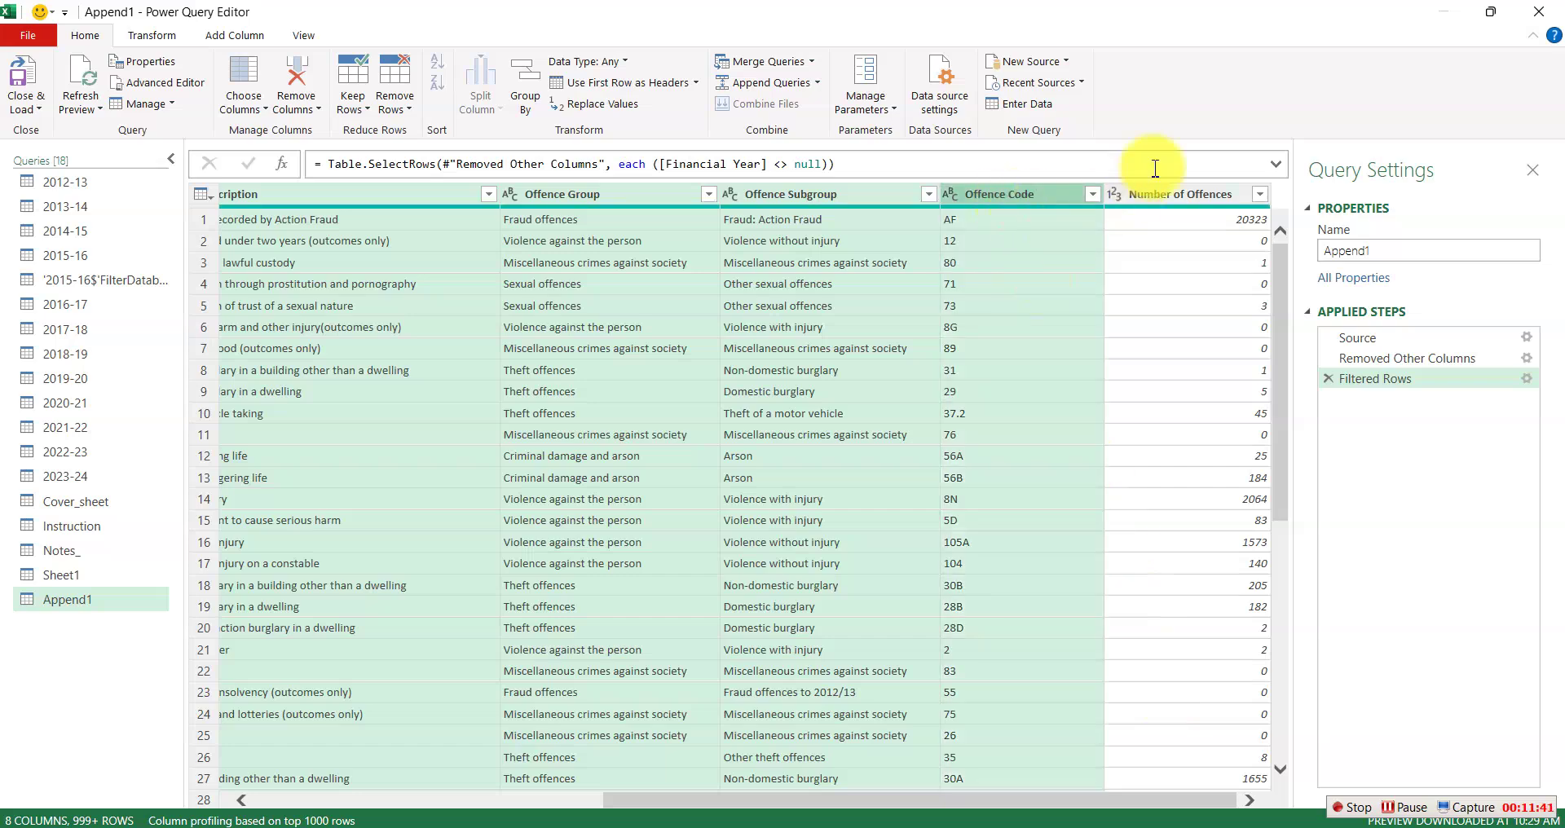
pyautogui.keyDown('shift'); pyautogui.click(1184, 196); pyautogui.keyUp('shift')
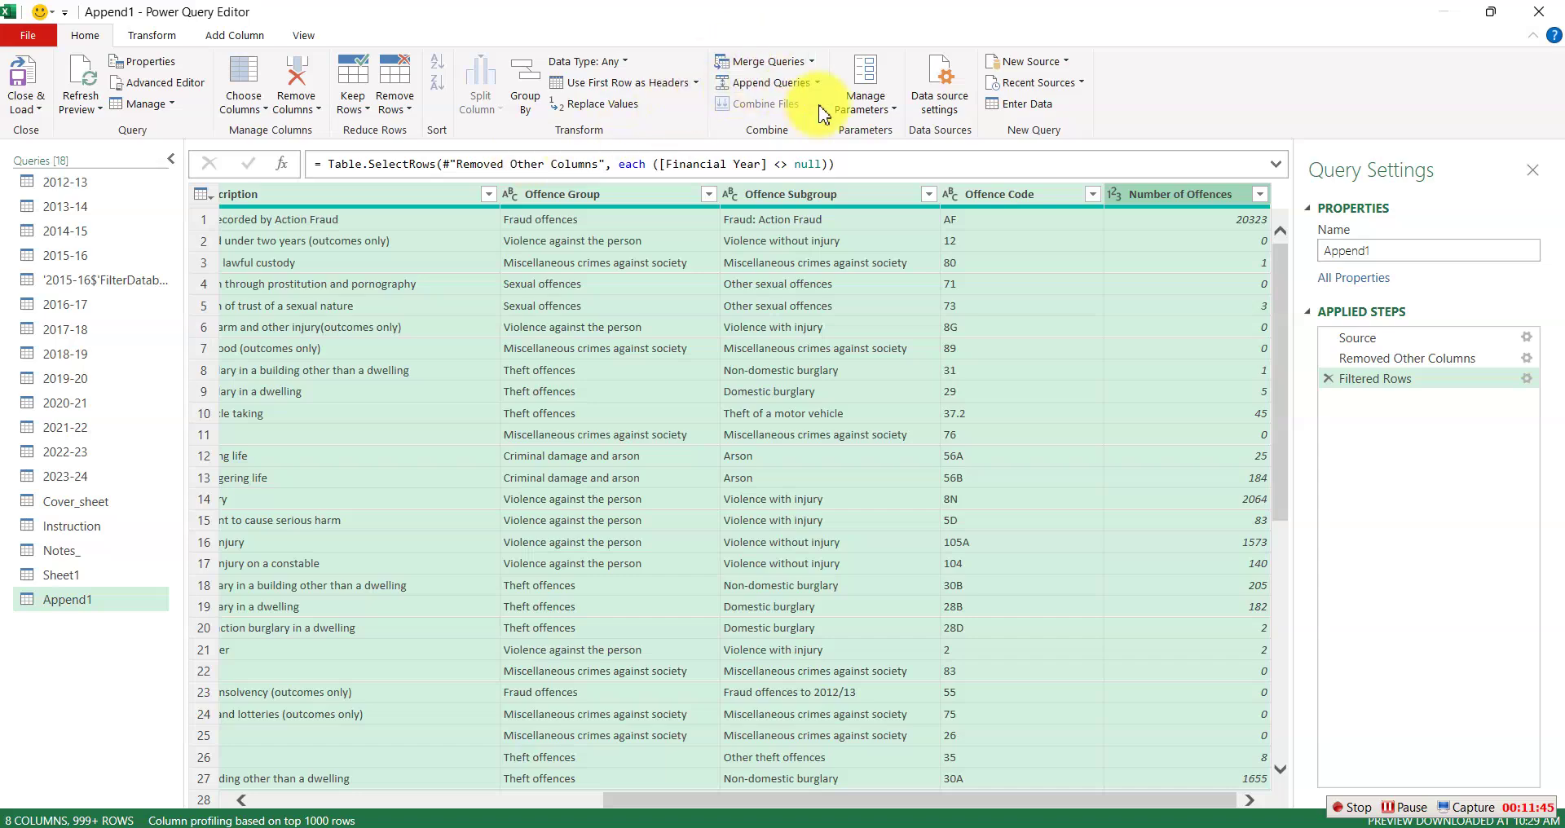
pyautogui.click(411, 121)
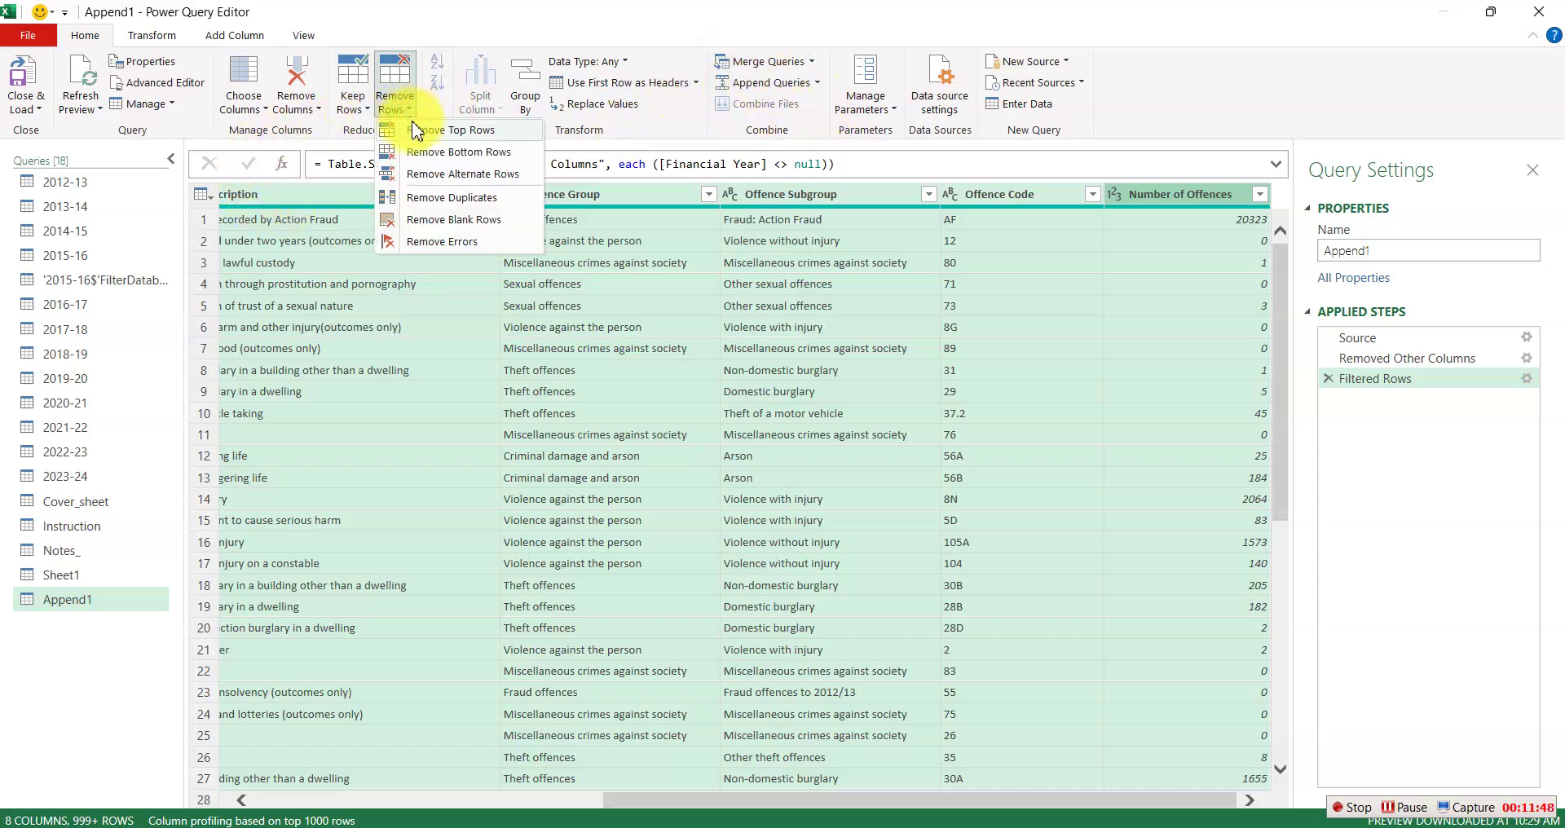
pyautogui.click(422, 204)
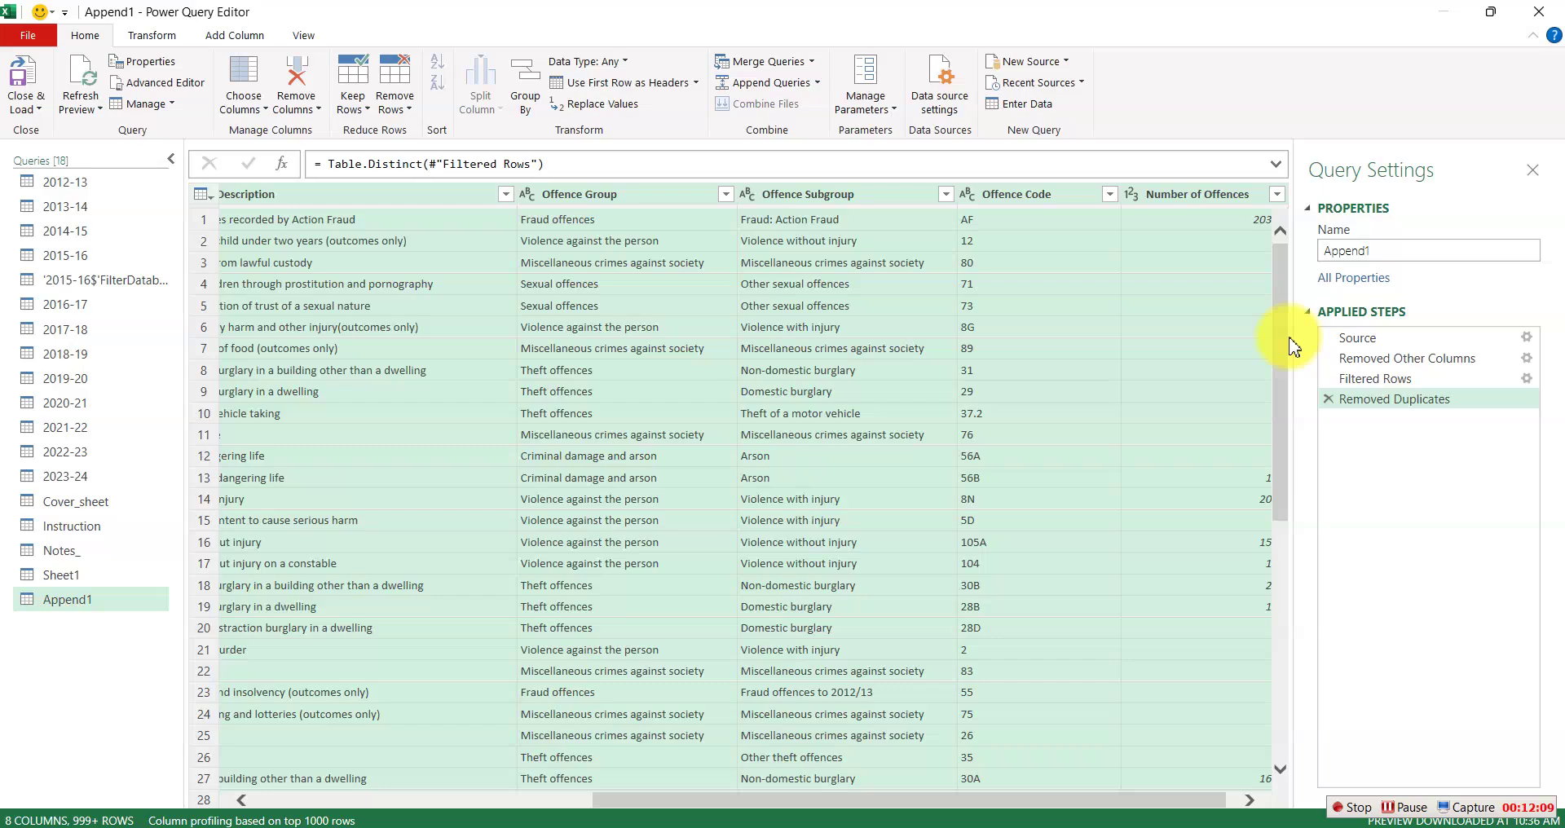
pyautogui.scroll(-13, 1251, 339)
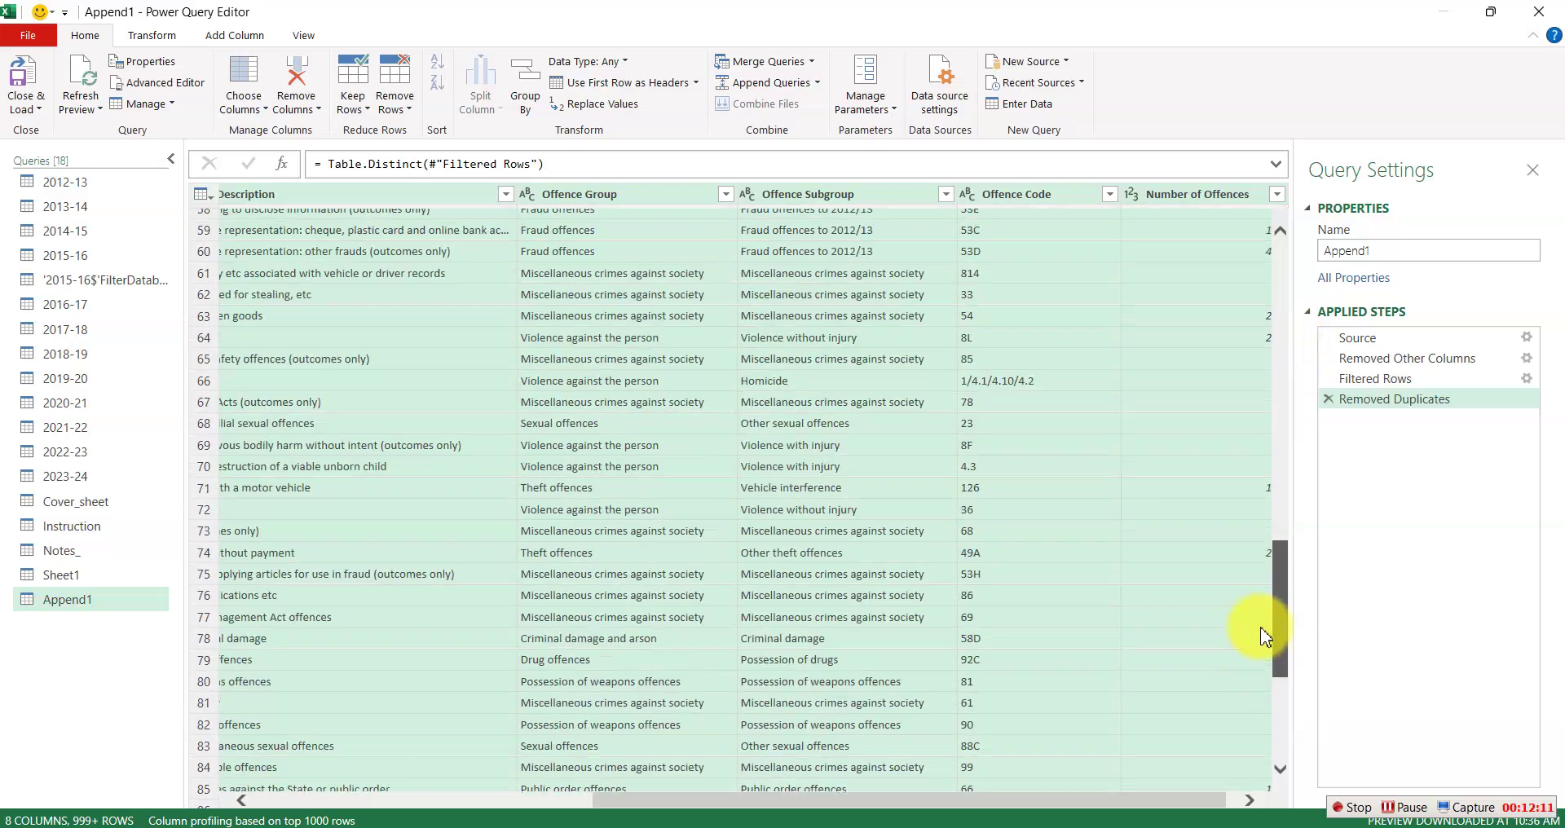
pyautogui.moveTo(1284, 470); pyautogui.dragTo(1338, 255)
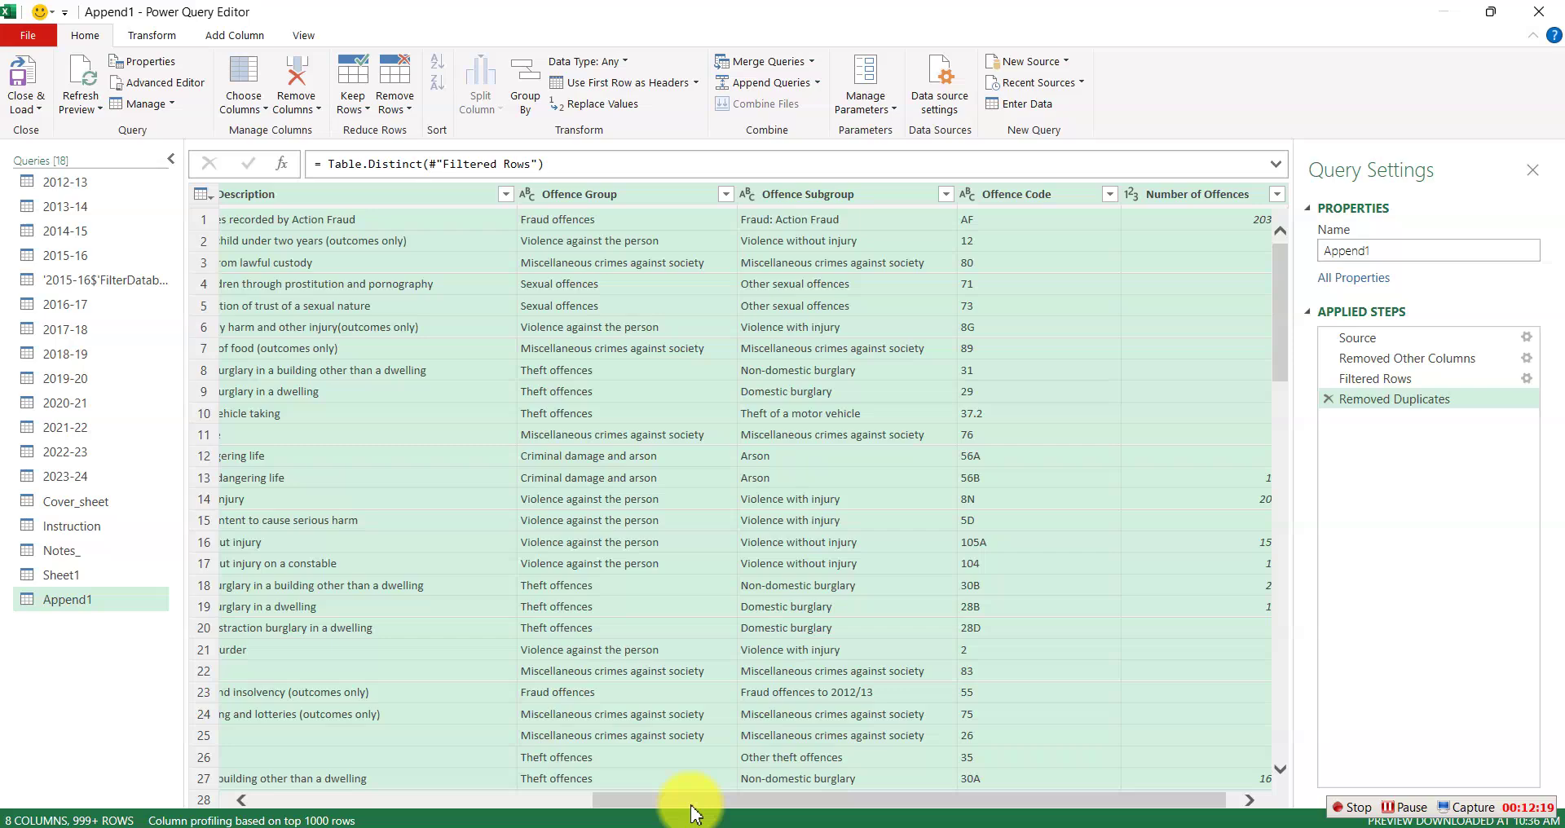
pyautogui.moveTo(691, 803); pyautogui.dragTo(216, 820)
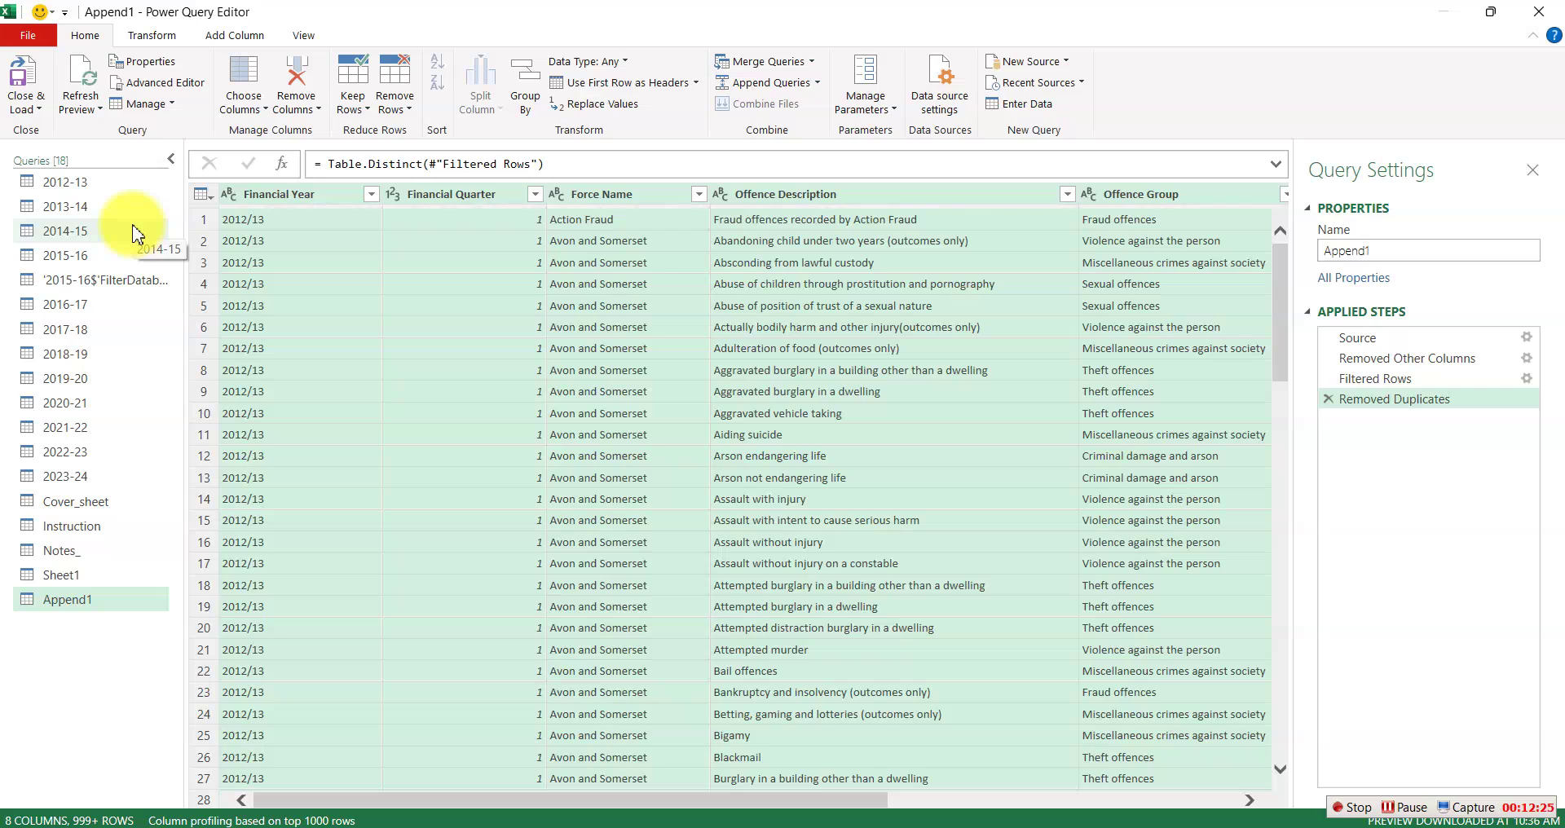
pyautogui.click(21, 81)
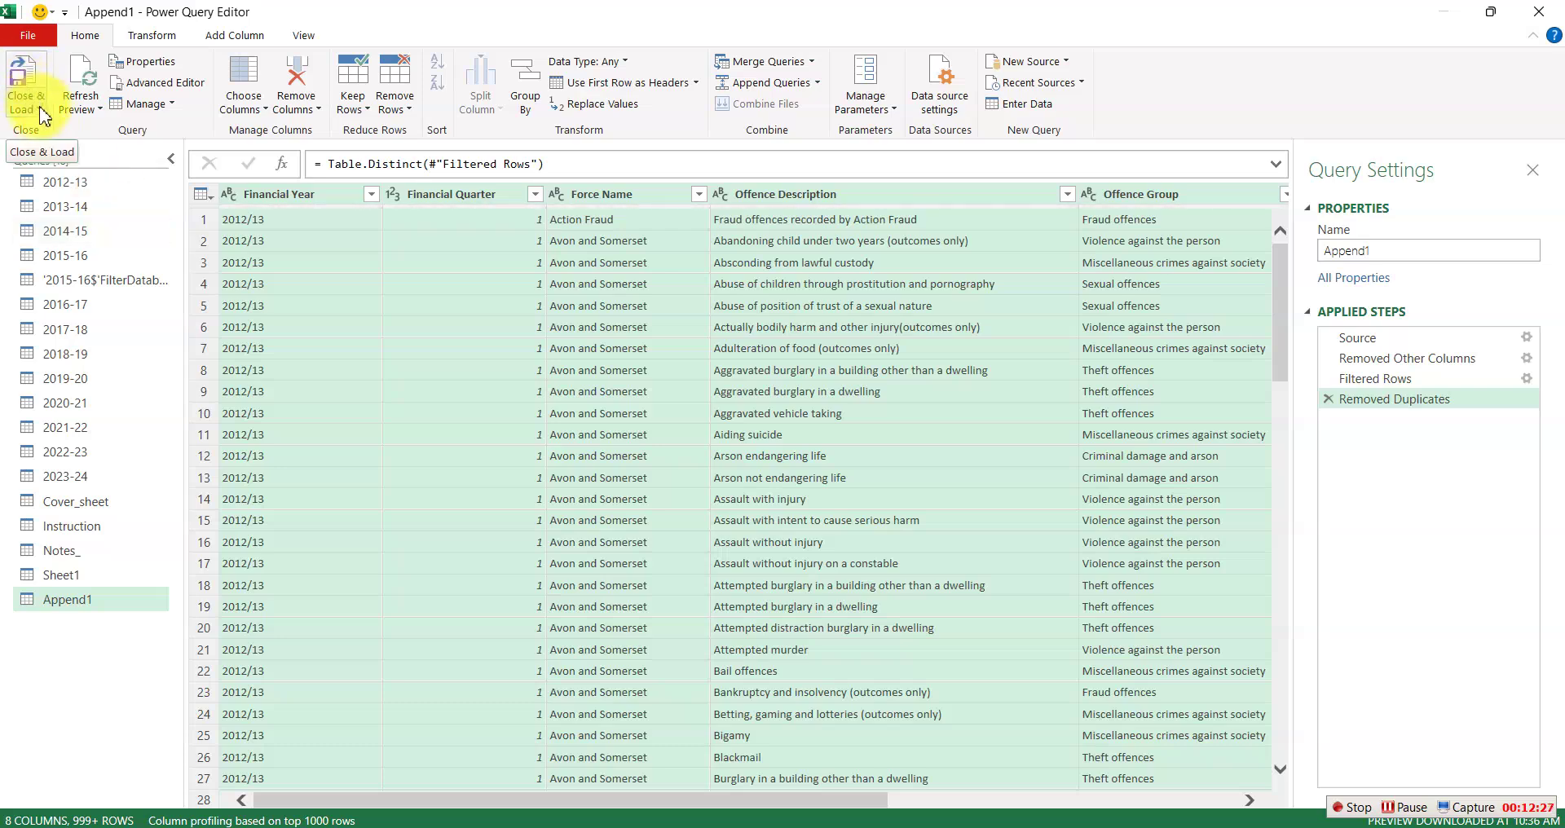
pyautogui.click(38, 109)
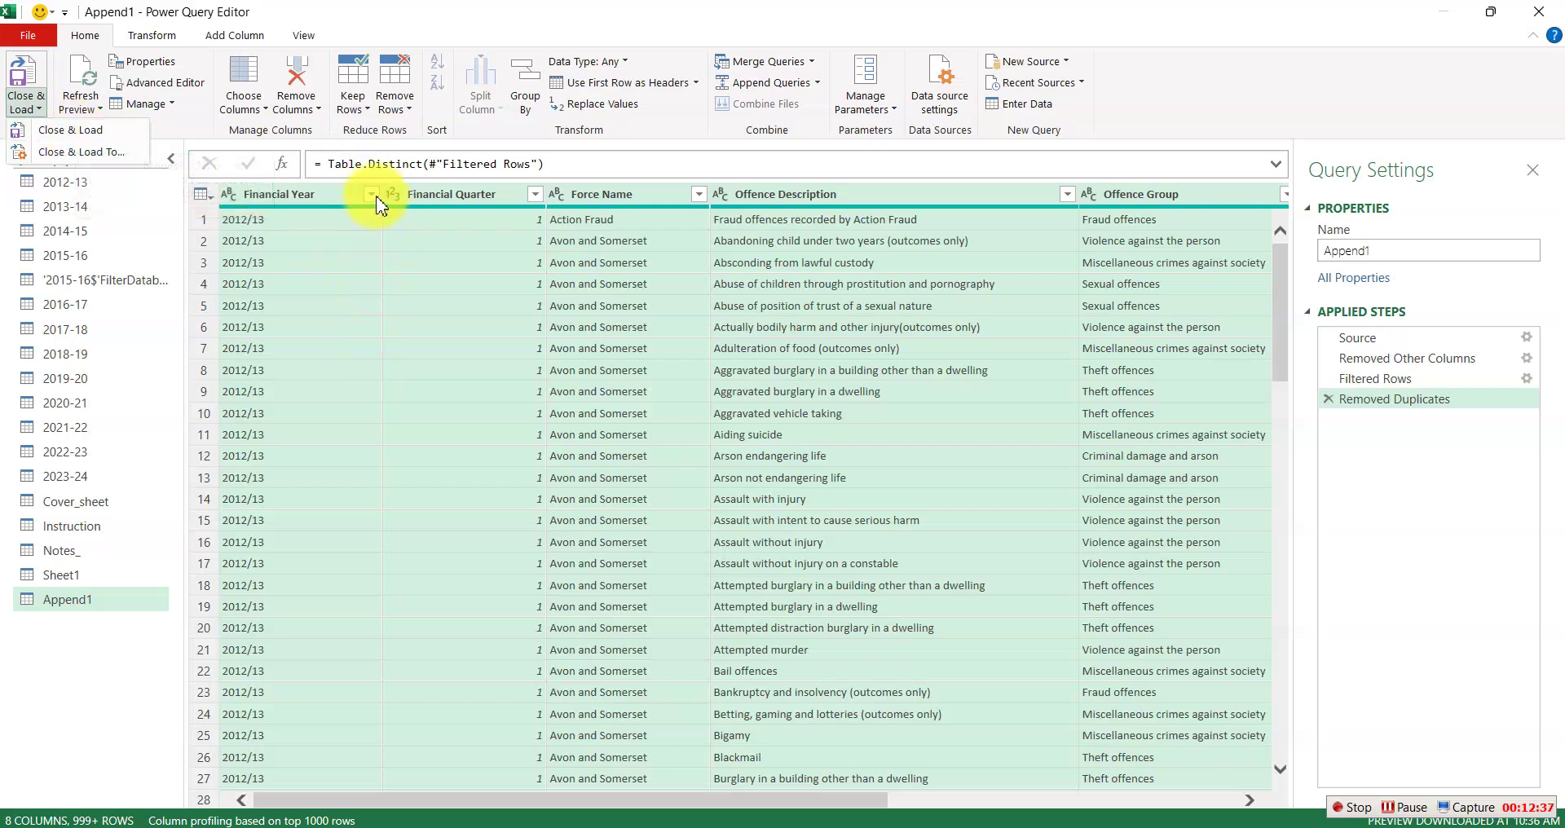
pyautogui.click(388, 341)
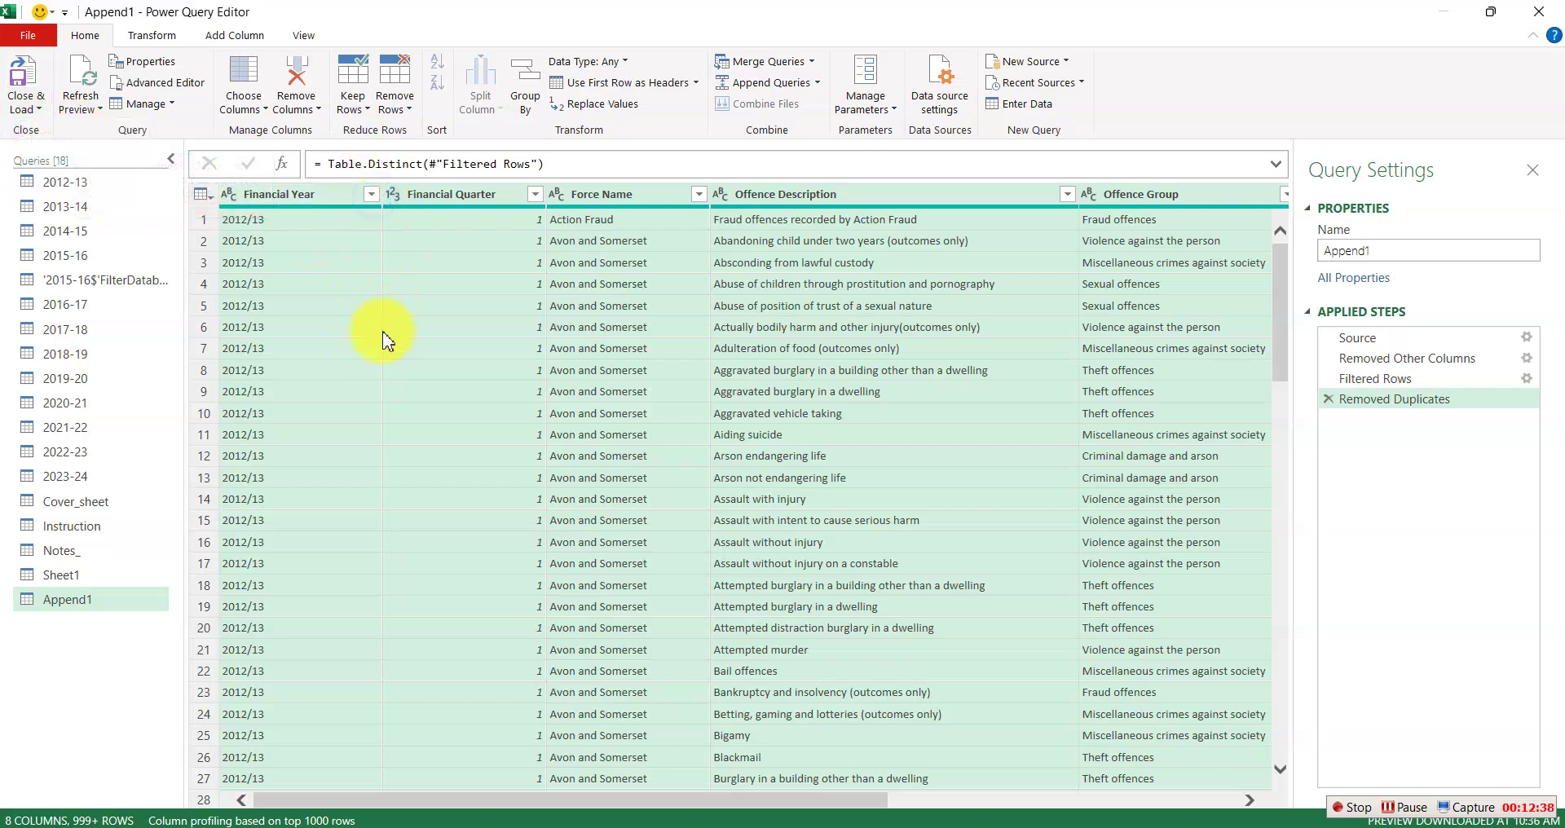
# - Load the complete list of Financial Year values and apply the filter with all years from 2012/13 to 2023/24 selected
pyautogui.click(371, 194)
pyautogui.click(336, 518)
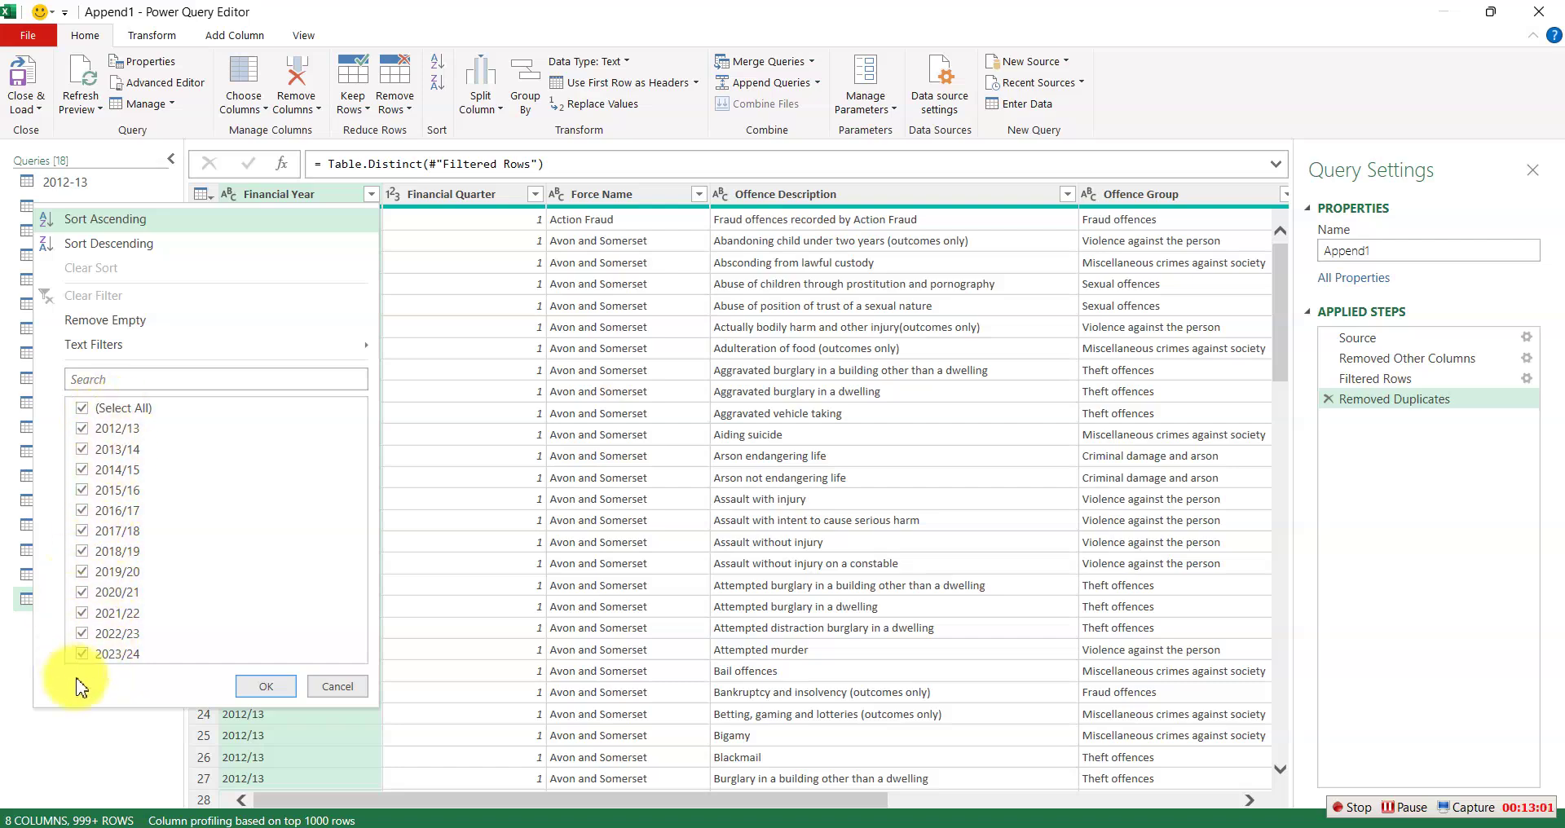
pyautogui.click(268, 689)
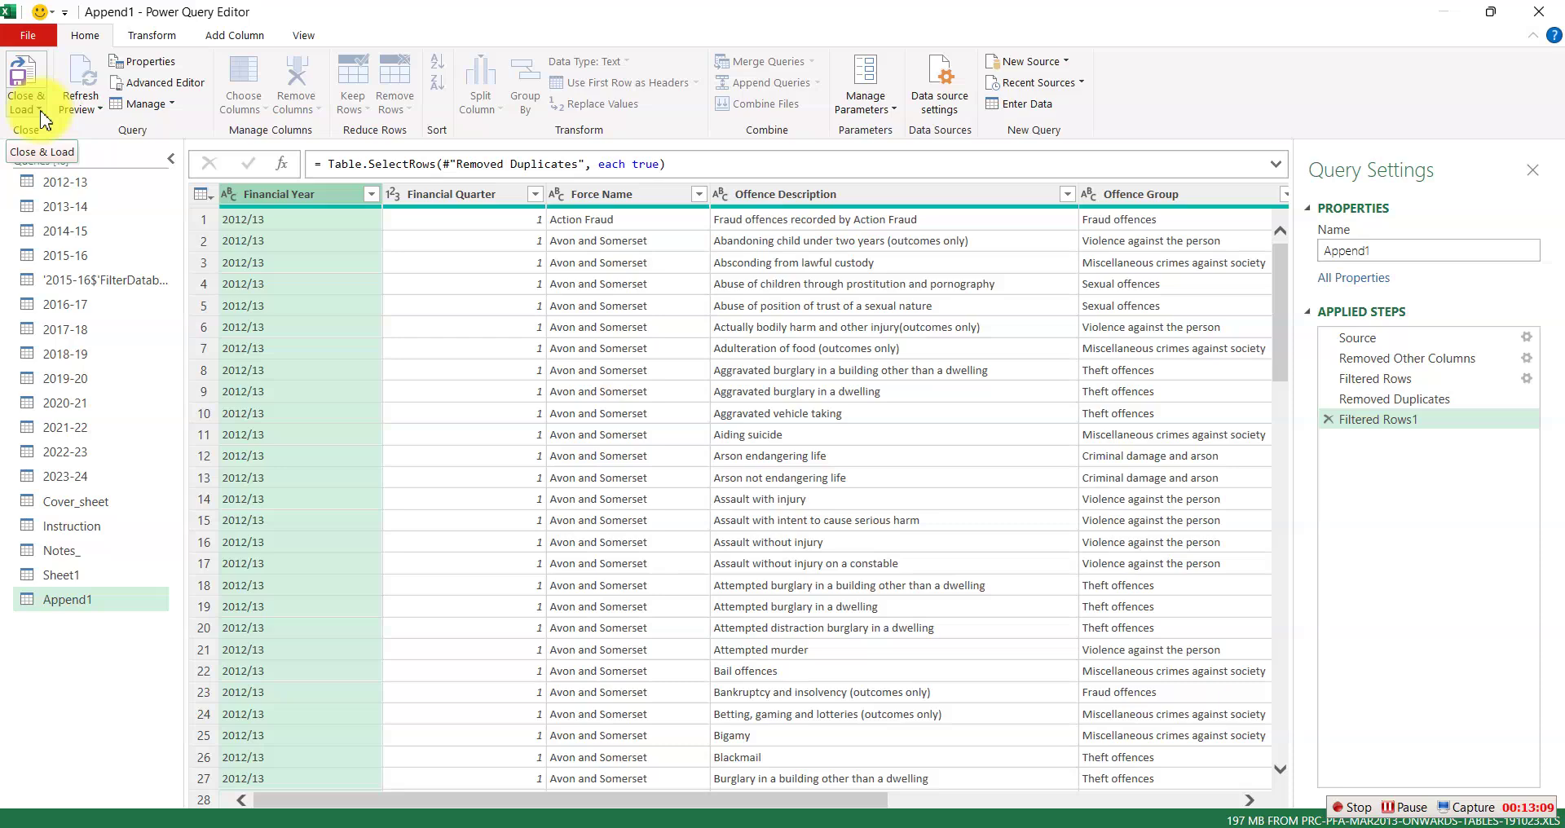
# - Close the query editor and load all queries, including the combined Append1 query, into the workbook
pyautogui.click(40, 114)
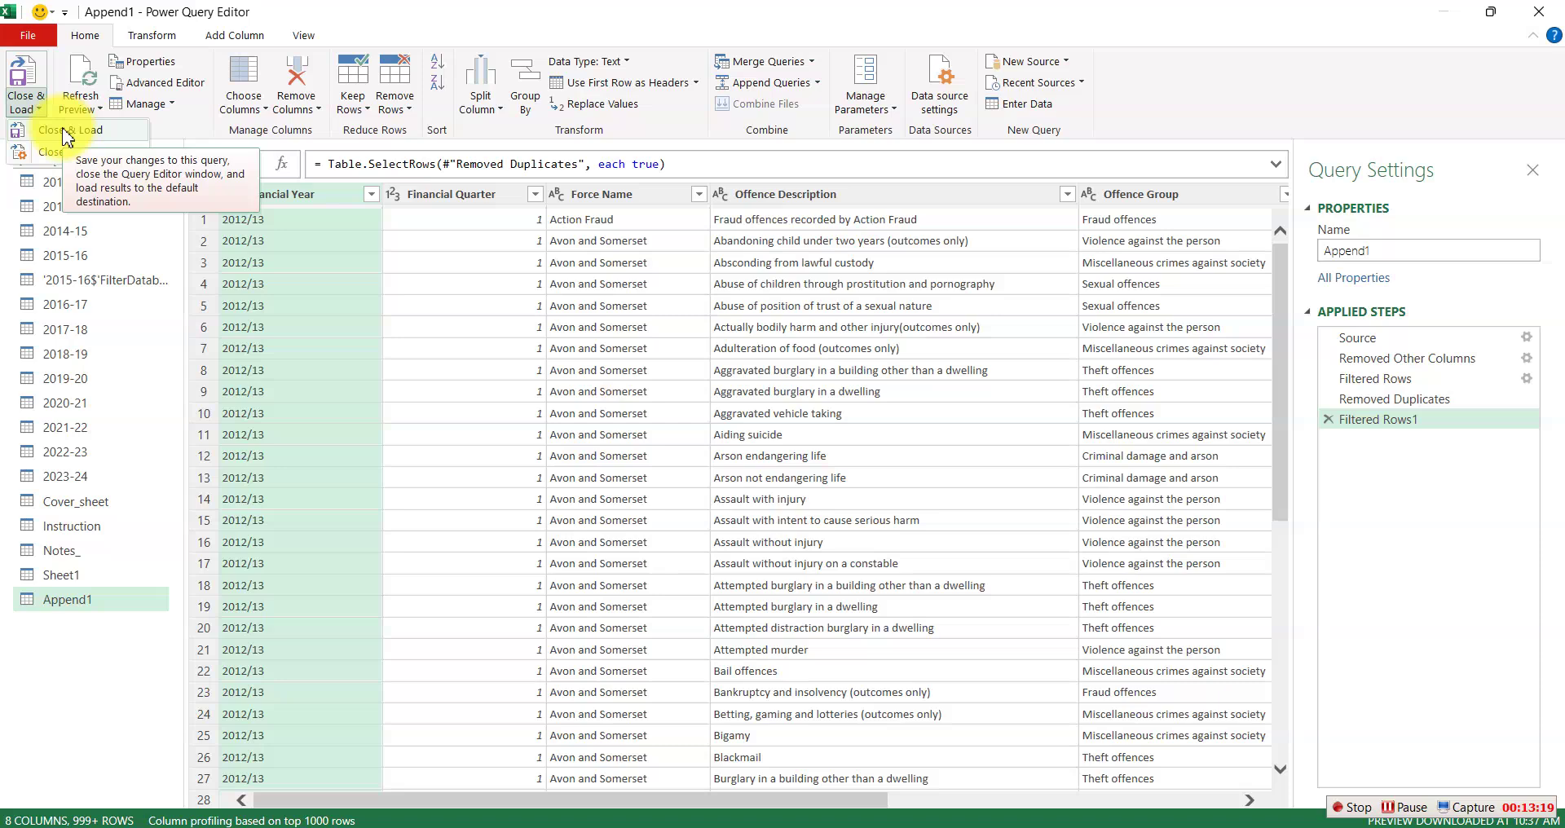
pyautogui.click(67, 130)
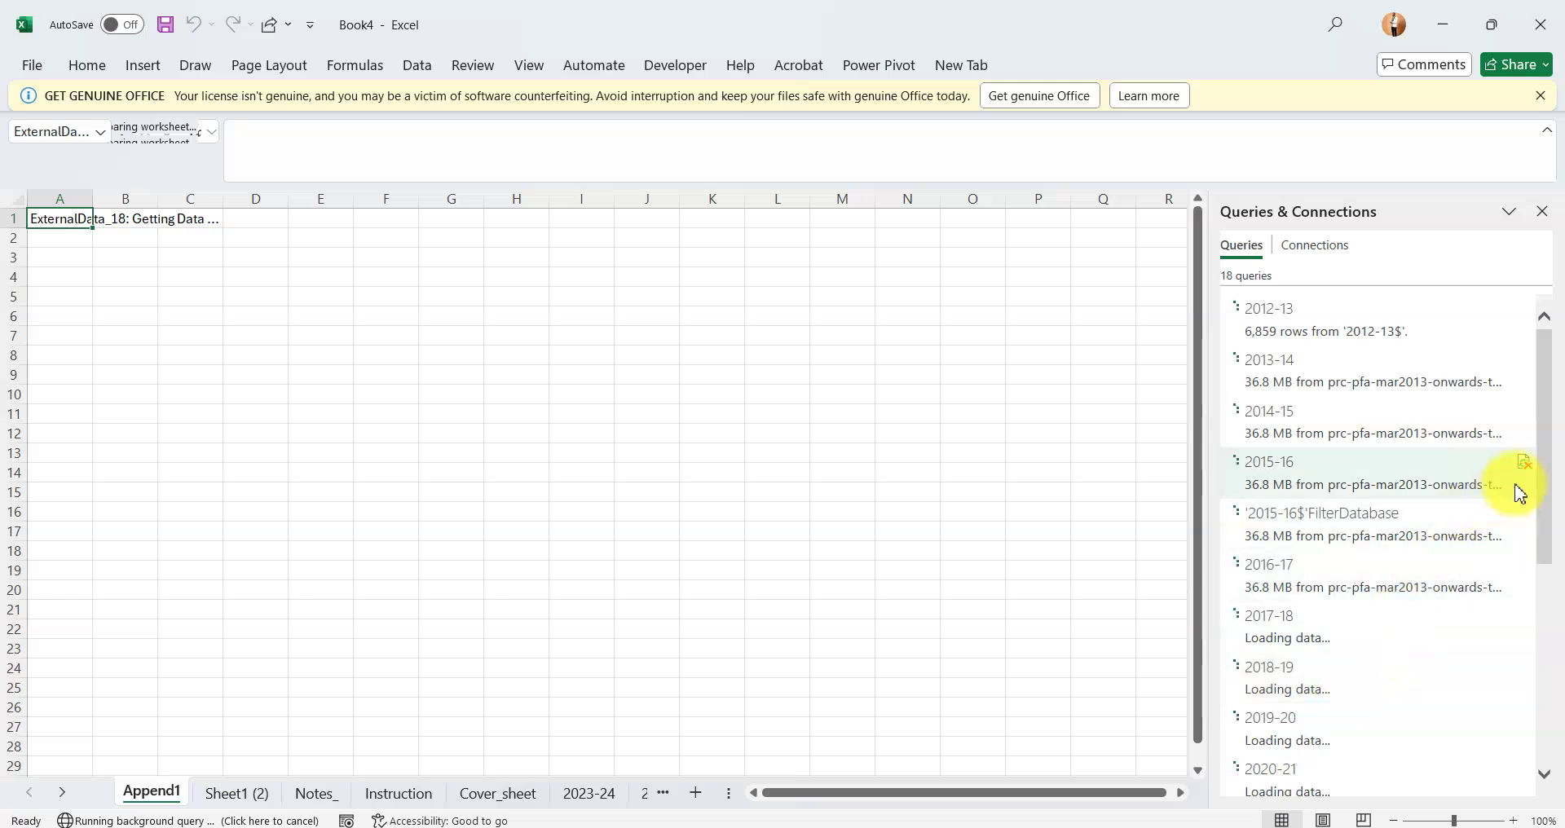
pyautogui.moveTo(1545, 473); pyautogui.dragTo(1548, 698)
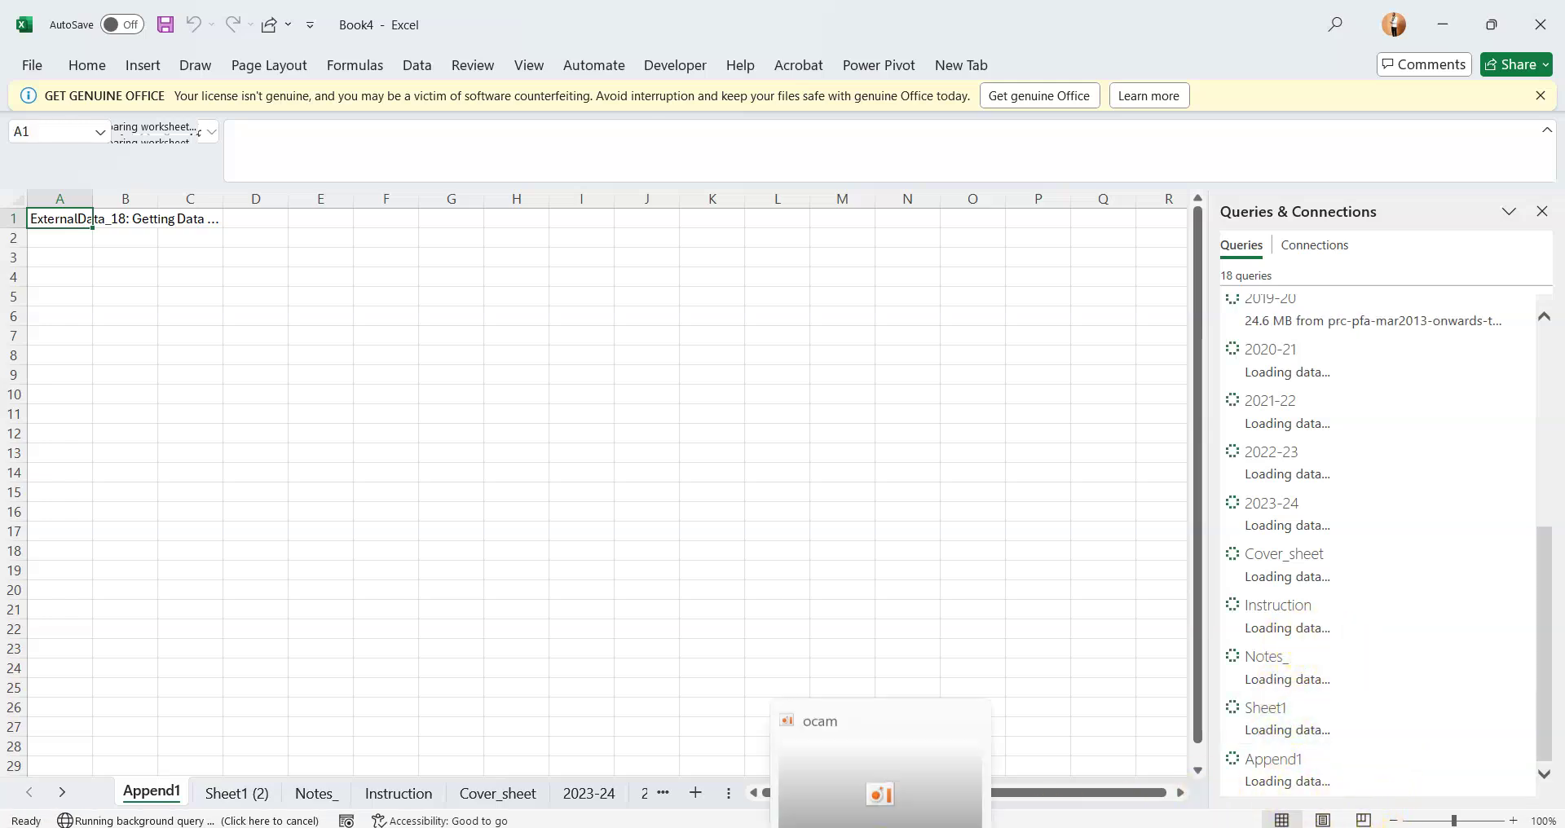
pyautogui.click(881, 758)
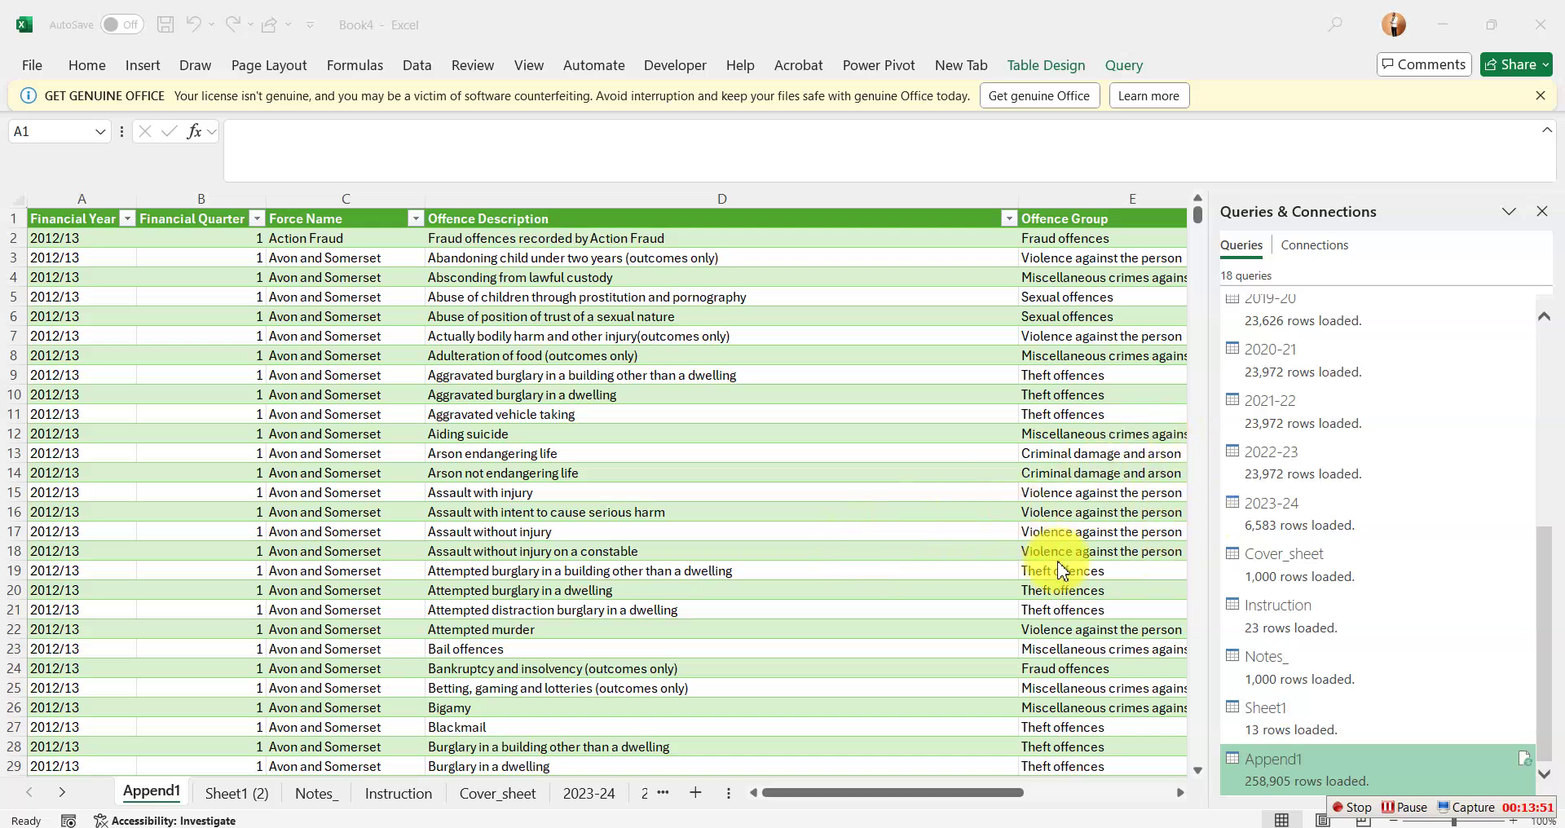
# - Check which Financial Year values the loaded Append1 table contains, keeping all of them selected in the filter
pyautogui.click(1198, 227)
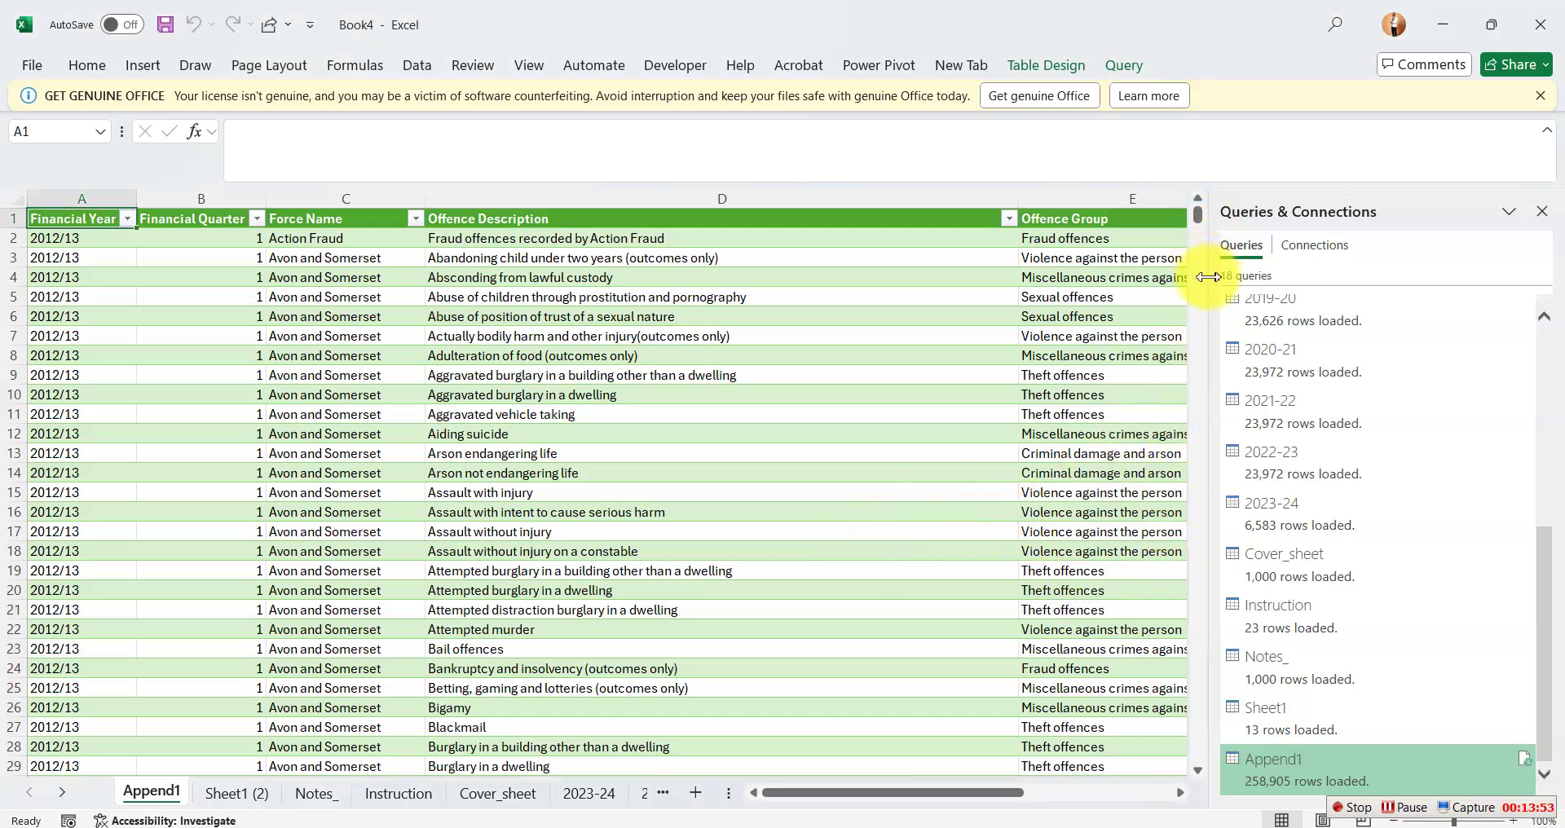
pyautogui.moveTo(1199, 220)
pyautogui.mouseDown()
pyautogui.moveTo(1187, 359)
pyautogui.moveTo(1198, 199)
pyautogui.mouseUp()
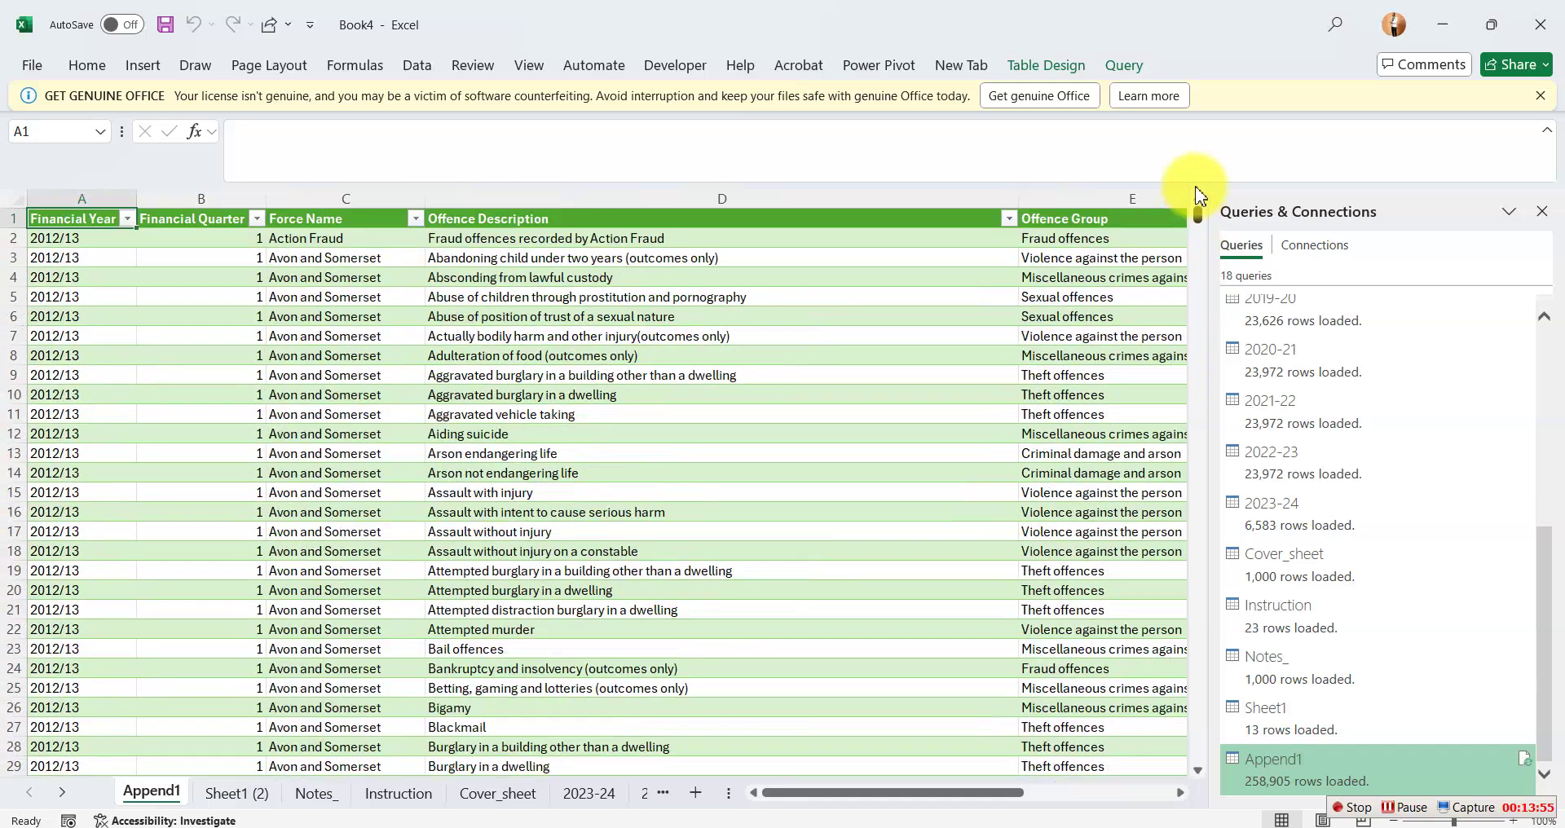
pyautogui.click(128, 219)
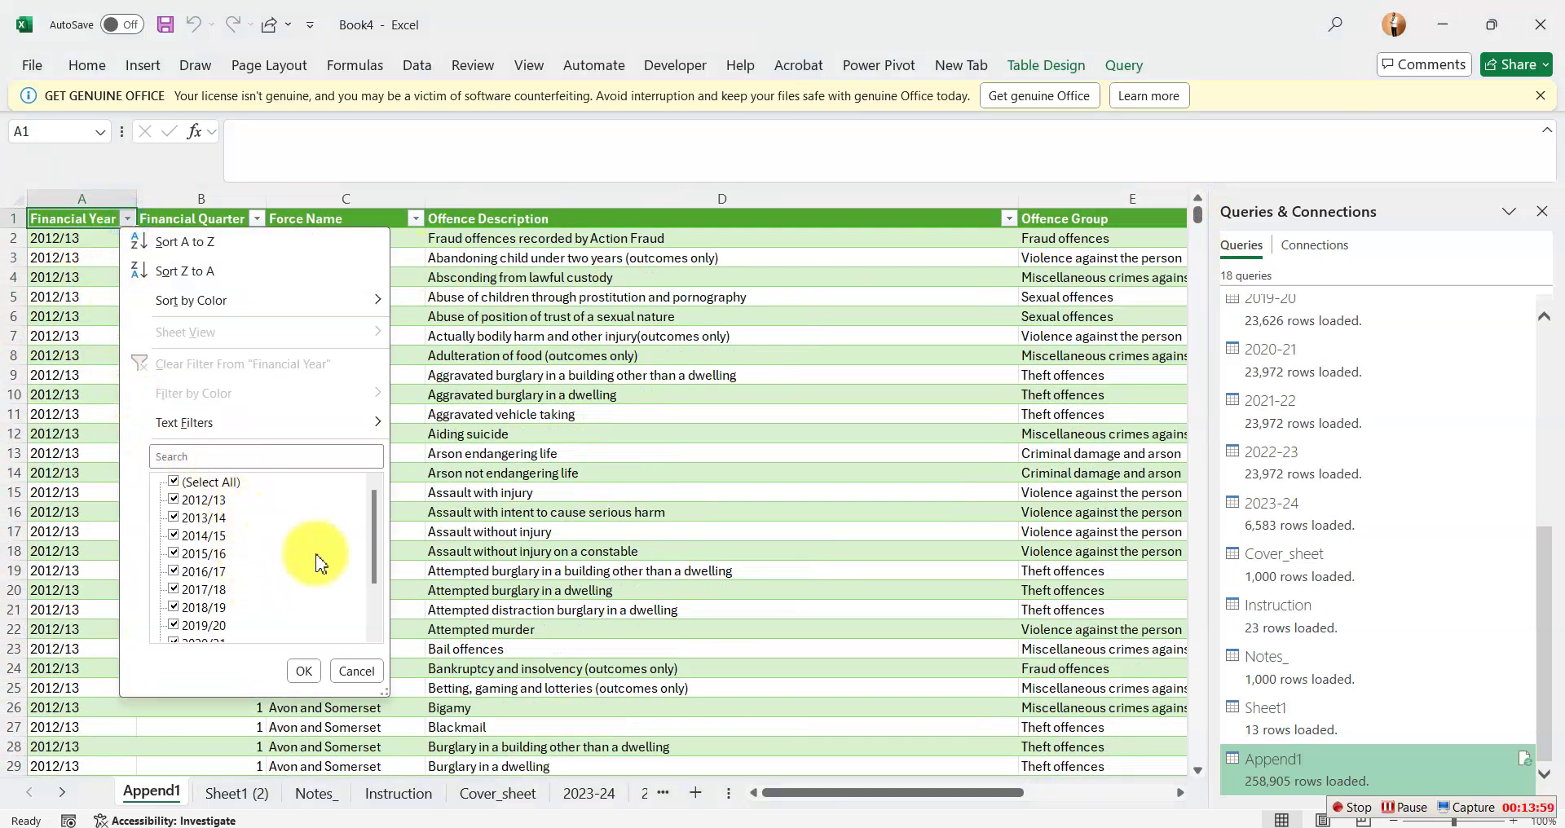
pyautogui.moveTo(376, 530); pyautogui.dragTo(363, 499)
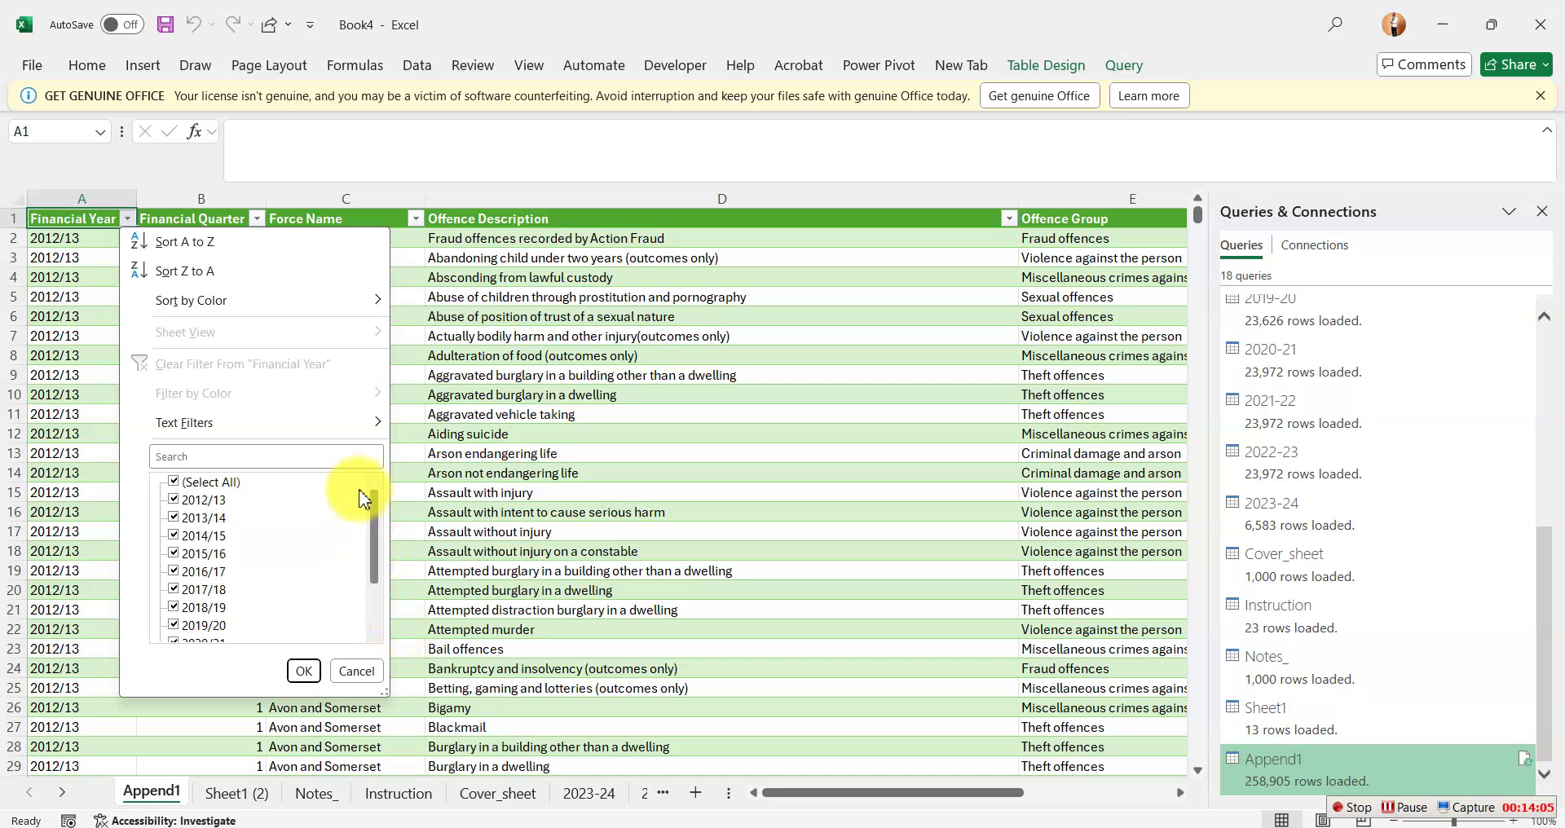
pyautogui.click(306, 671)
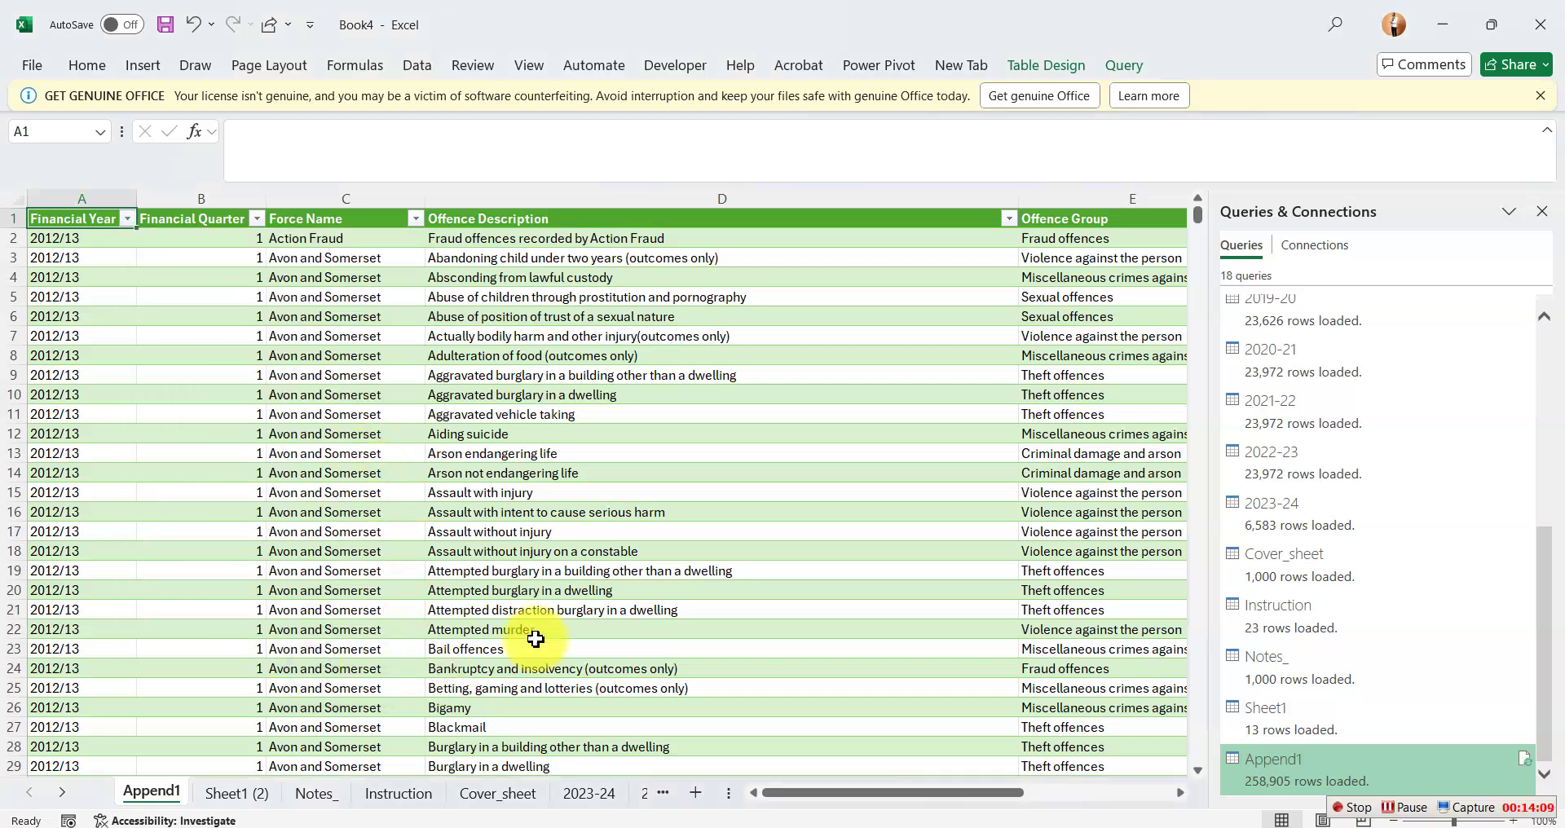
pyautogui.moveTo(779, 793); pyautogui.dragTo(748, 823)
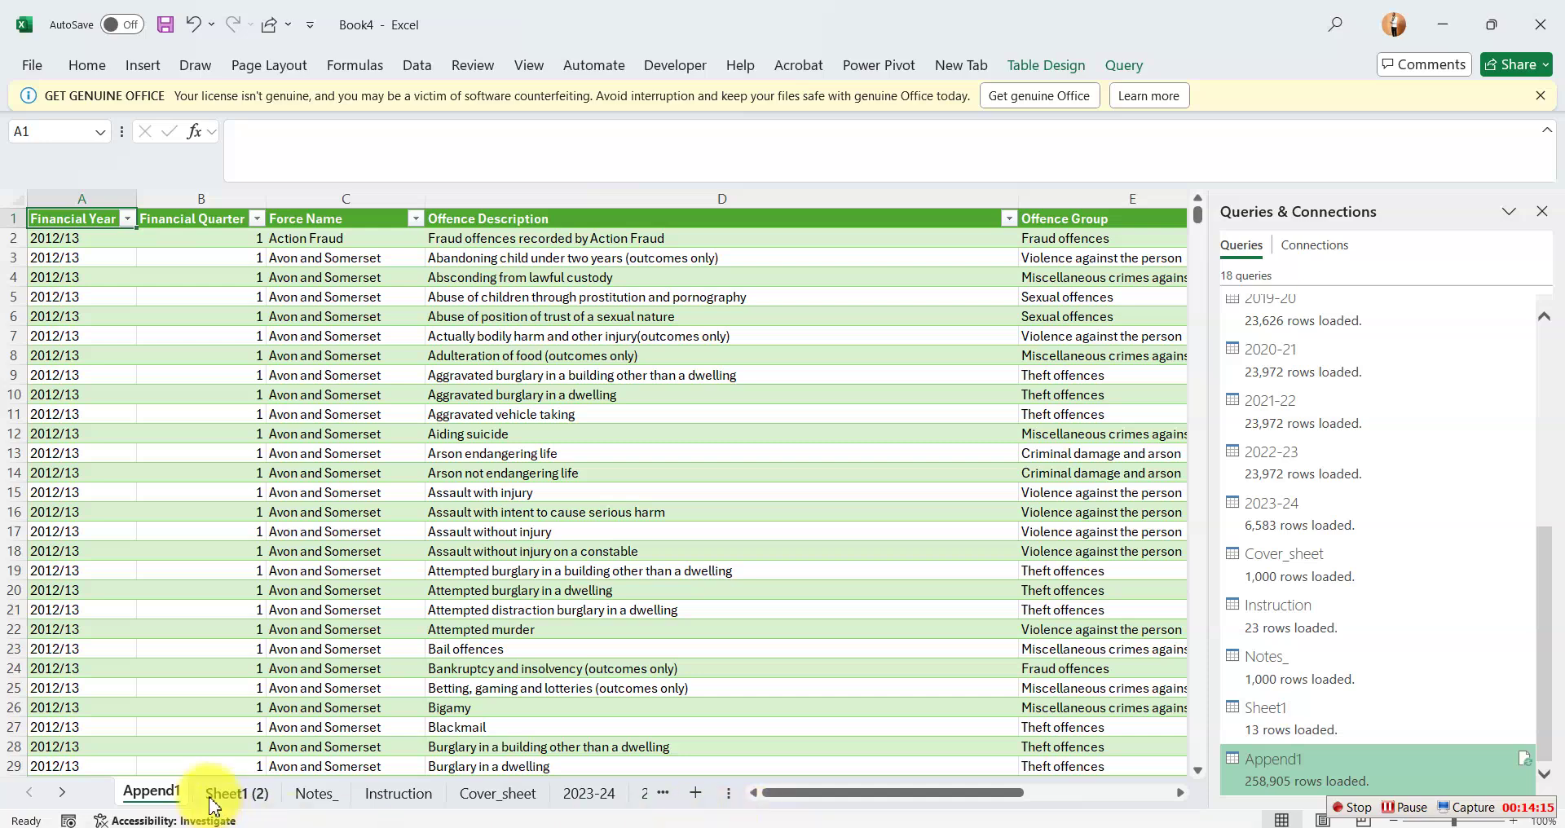